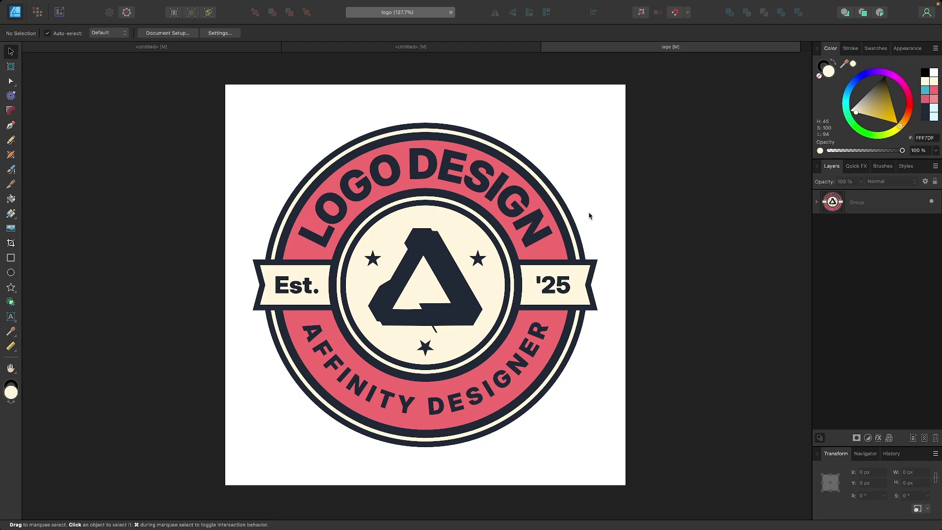
scroll(426, 290, "up", 5)
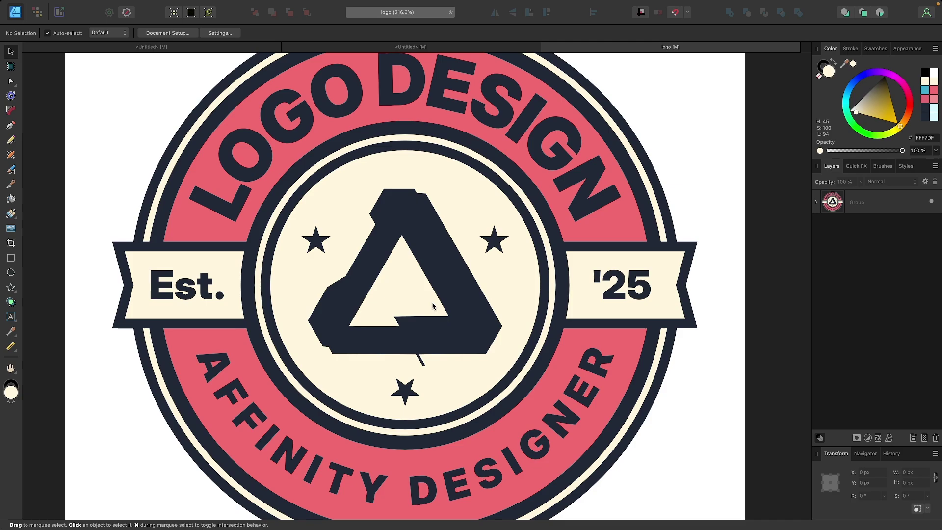
scroll(433, 306, "down", 3)
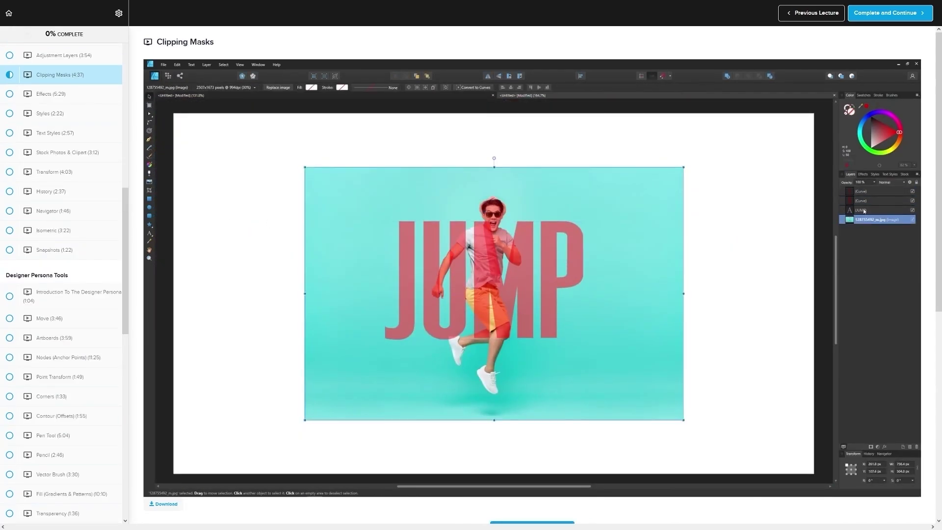
scroll(878, 225, "down", 12)
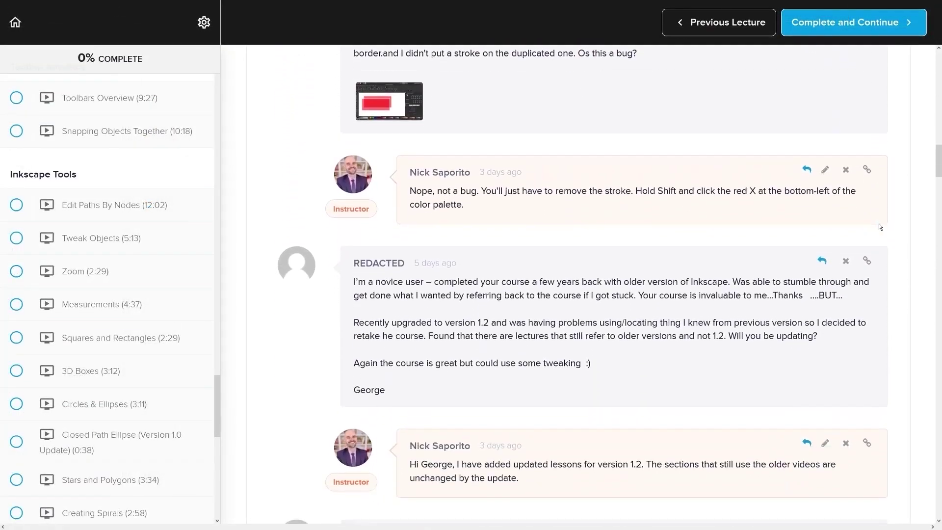
scroll(879, 225, "down", 5)
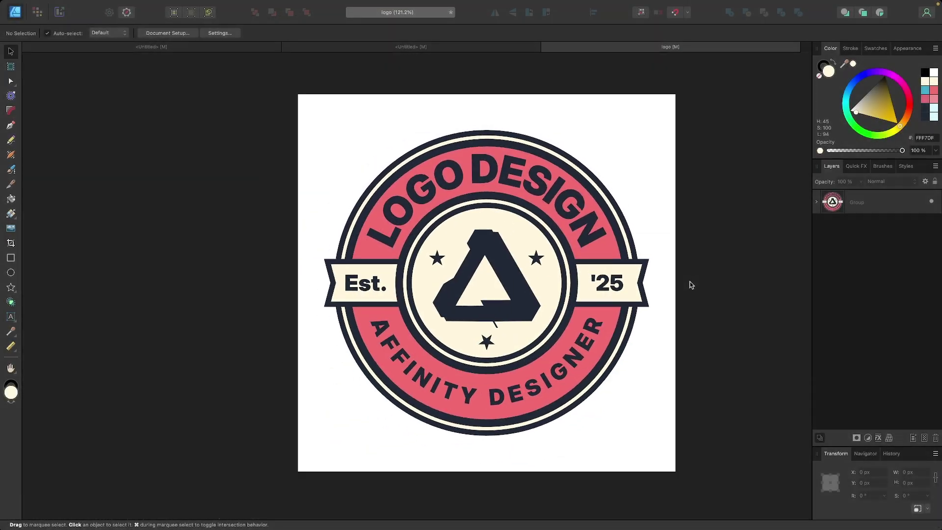
scroll(691, 284, "down", 2)
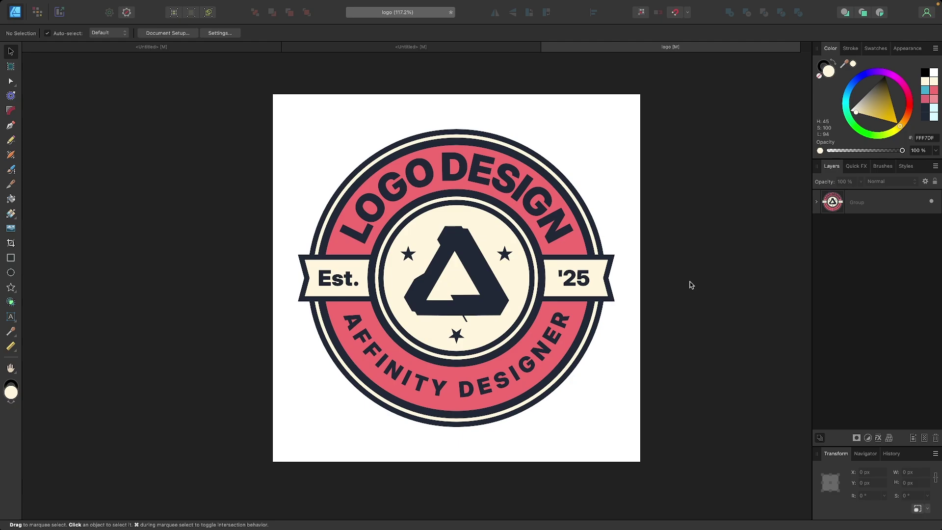
Create a new document 1280 px wide and 1280 px high
key("super+n")
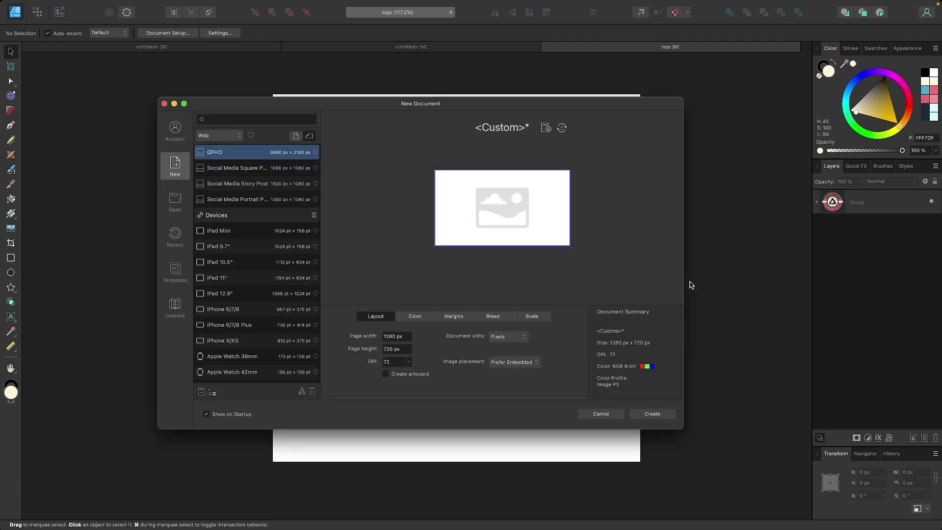
left_click(392, 337)
left_click(393, 349)
type("1280")
key("Return")
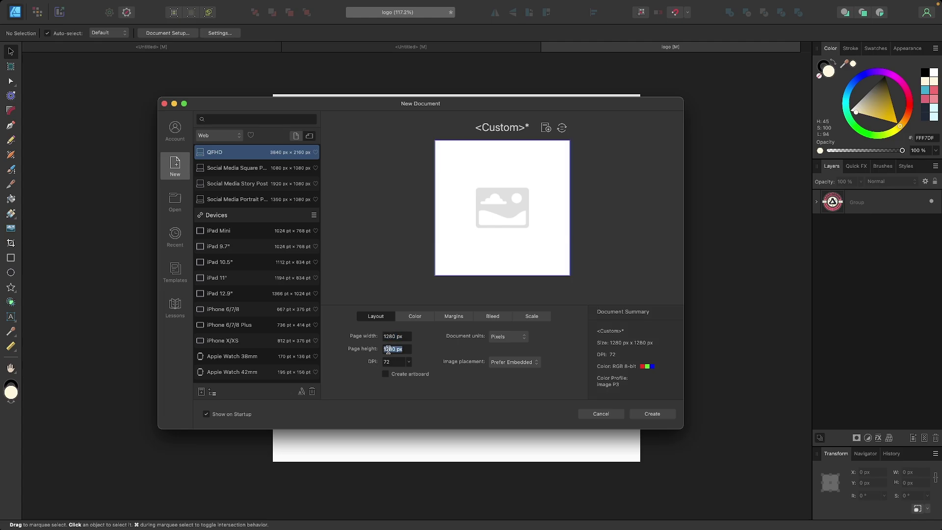
left_click(651, 414)
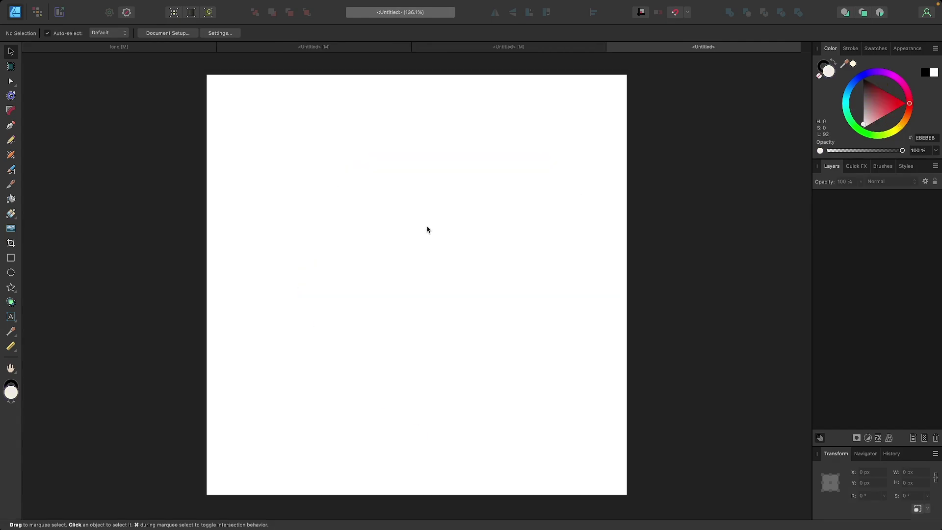
With snapping enabled, draw a circle about 1051 px wide outward from the page centre and fill it black
left_click(675, 14)
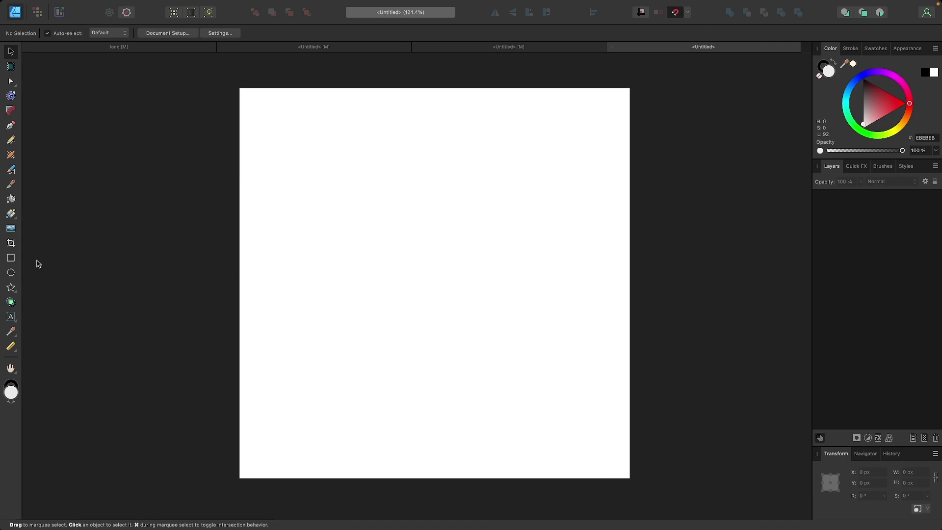
left_click(11, 274)
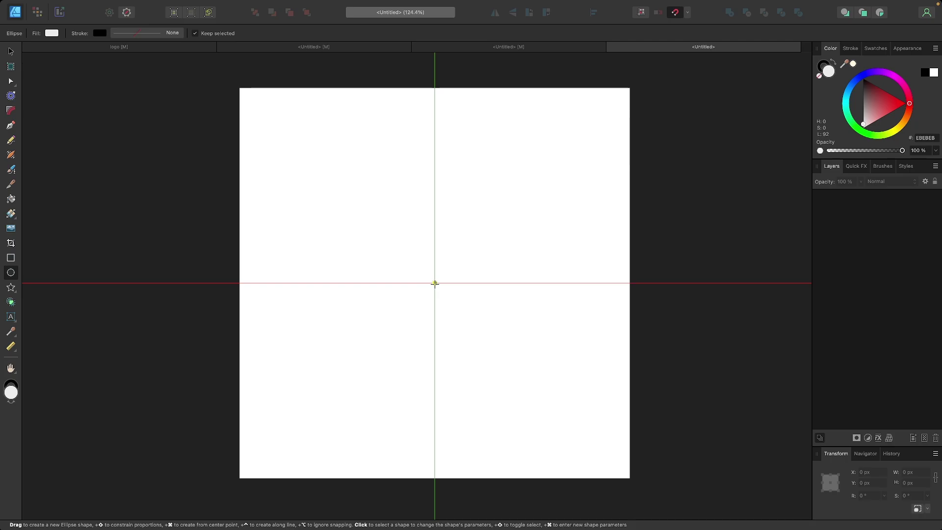
left_click_drag(434, 283, 594, 443)
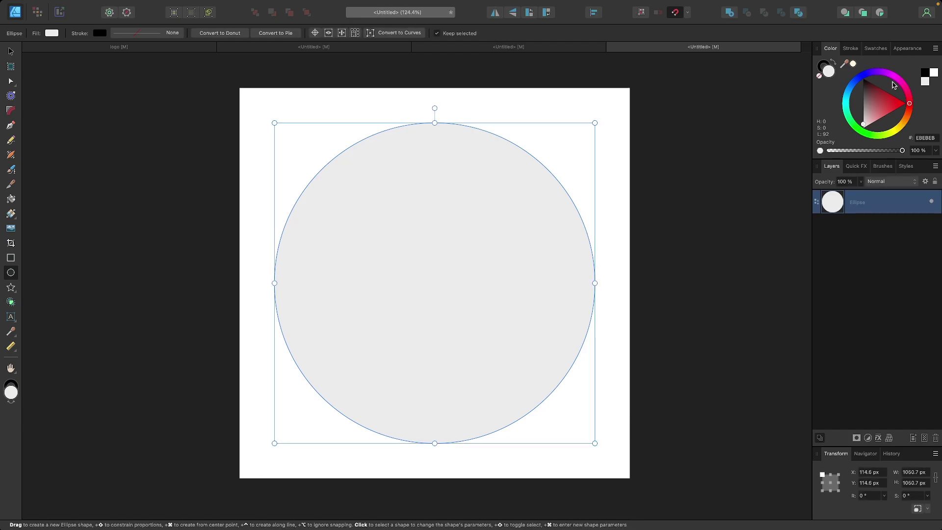
left_click_drag(893, 84, 863, 78)
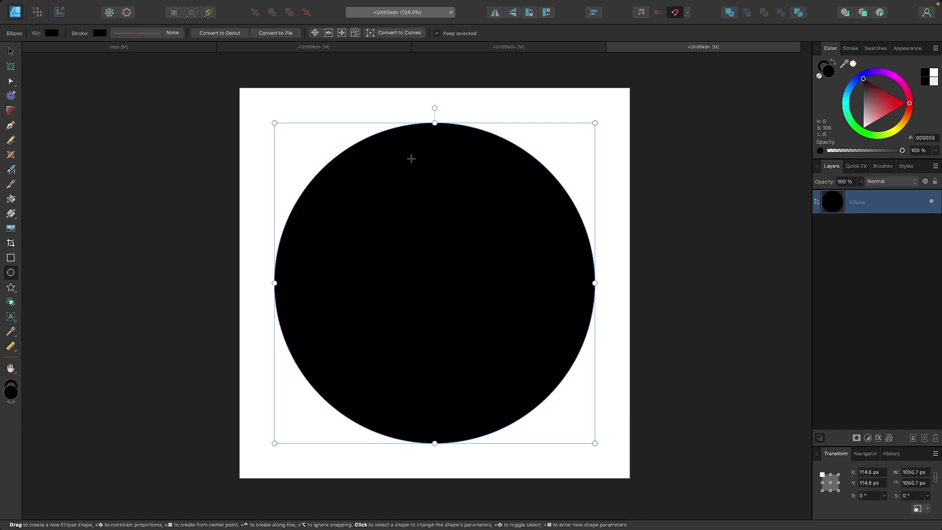
Duplicate the black circle and fill the copy white
left_click(10, 52)
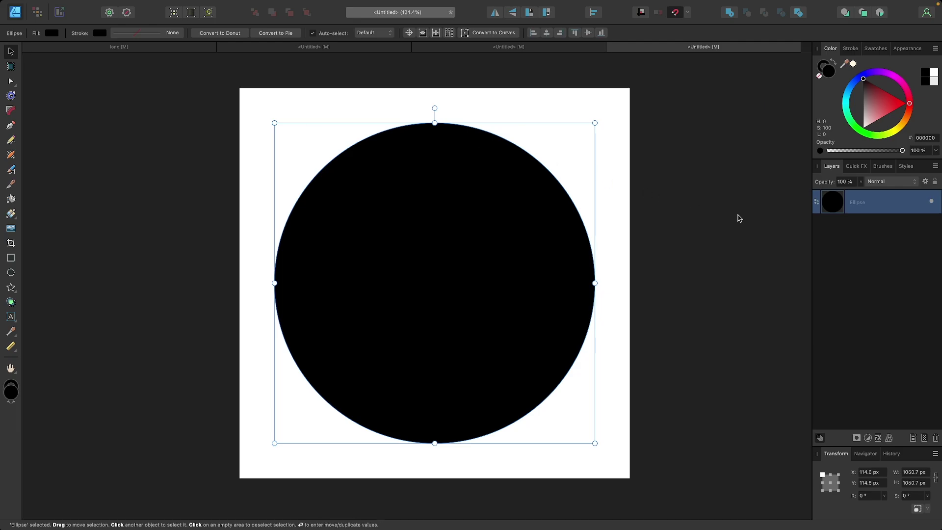
right_click(865, 207)
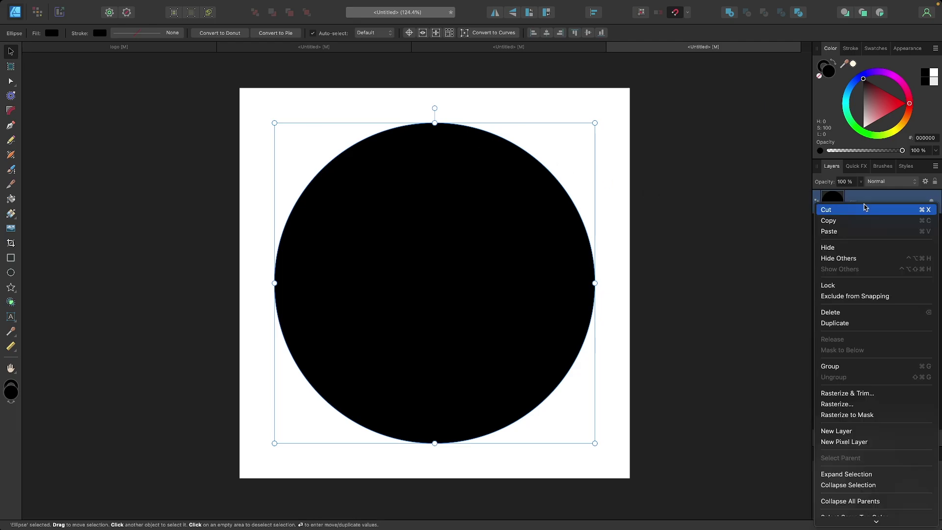
left_click(835, 322)
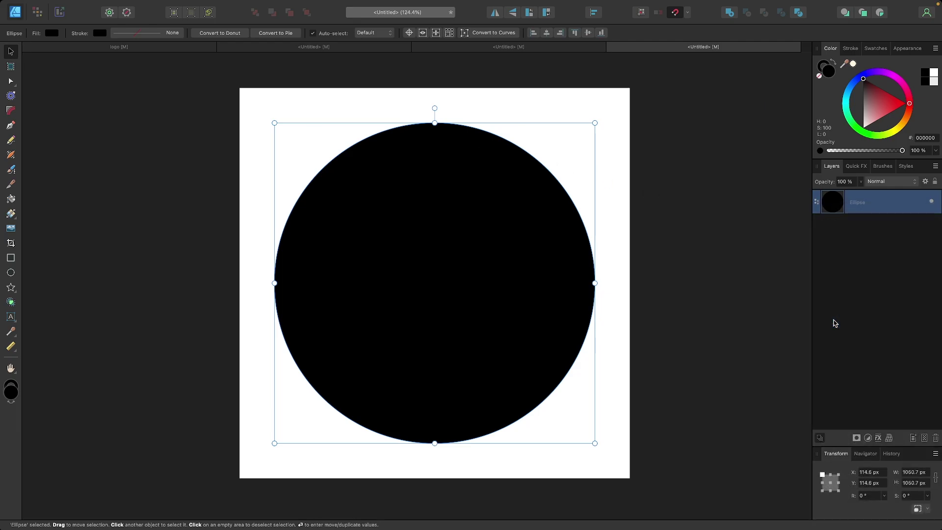
left_click_drag(889, 106, 851, 145)
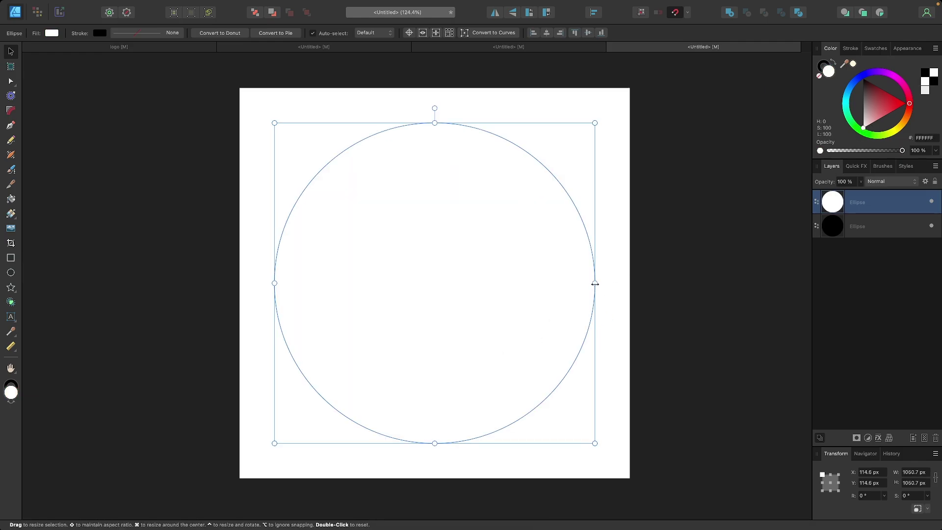
Scale the white circle around its centre to about 656 px wide and subtract it from the black circle
left_click_drag(593, 283, 536, 284)
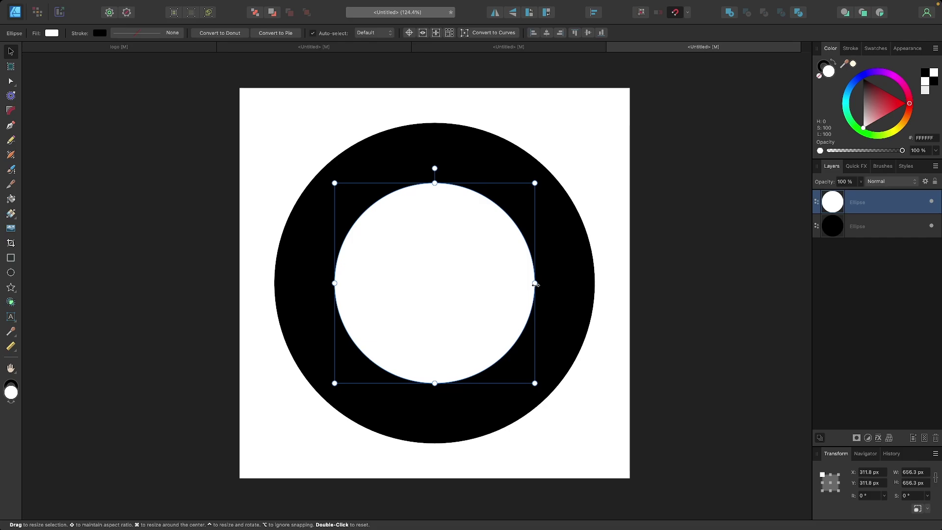
left_click(878, 226, "shift")
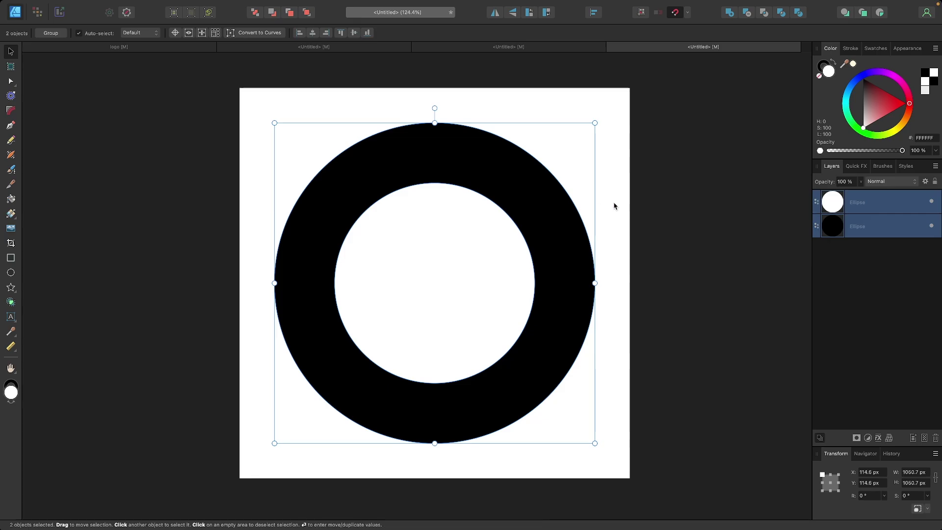
left_click(747, 18)
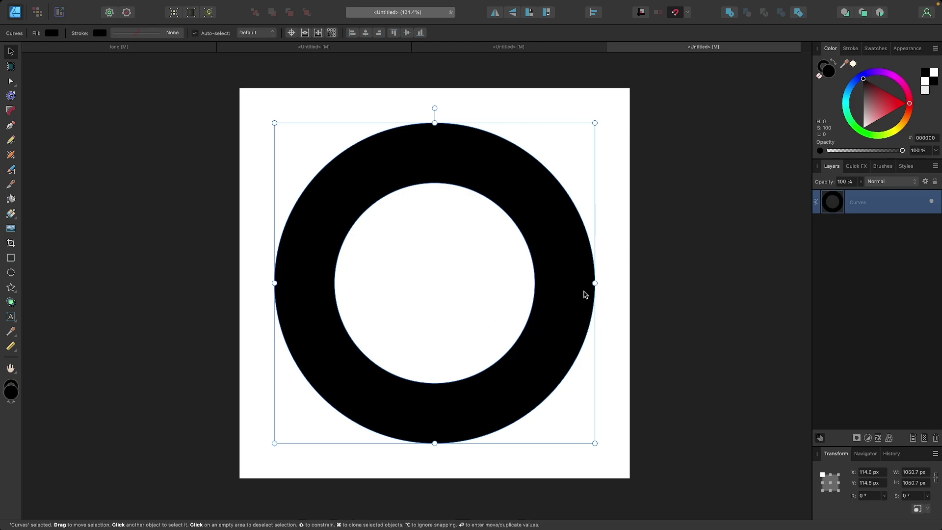
Remove the ring's fill and give its two outlines a 30 pt stroke
left_click(820, 77)
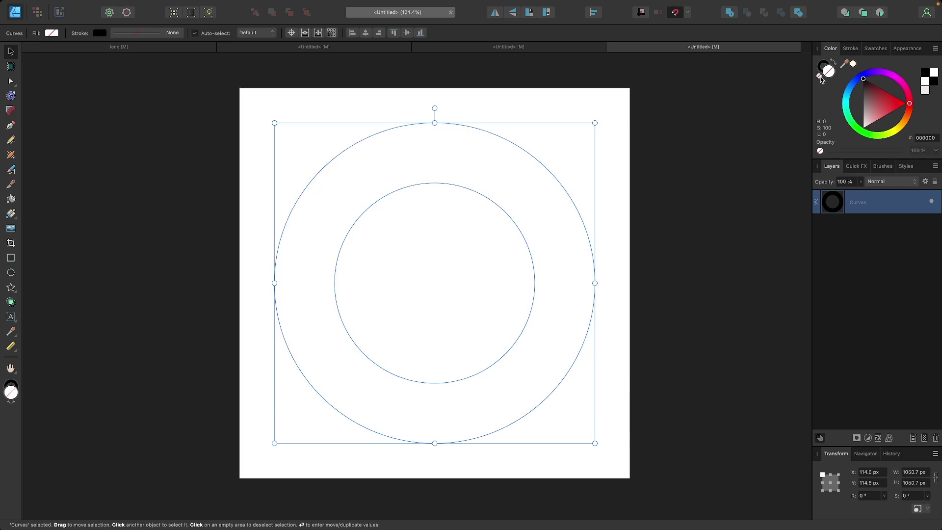
left_click(853, 52)
mouse_move(837, 80)
left_mouse_down()
mouse_move(890, 86)
mouse_move(883, 91)
left_mouse_up()
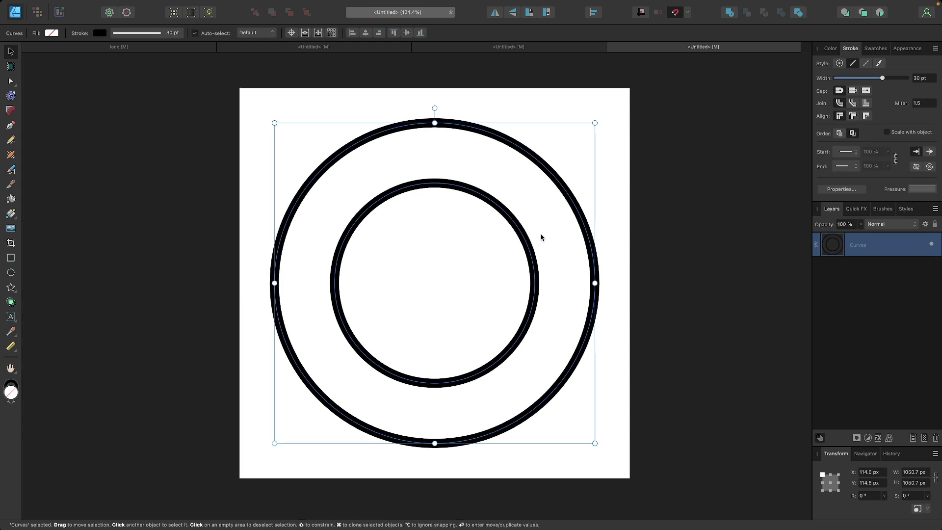
Duplicate the ring and offset the copy with the Contour tool by a radius of about 41 px
right_click(867, 252)
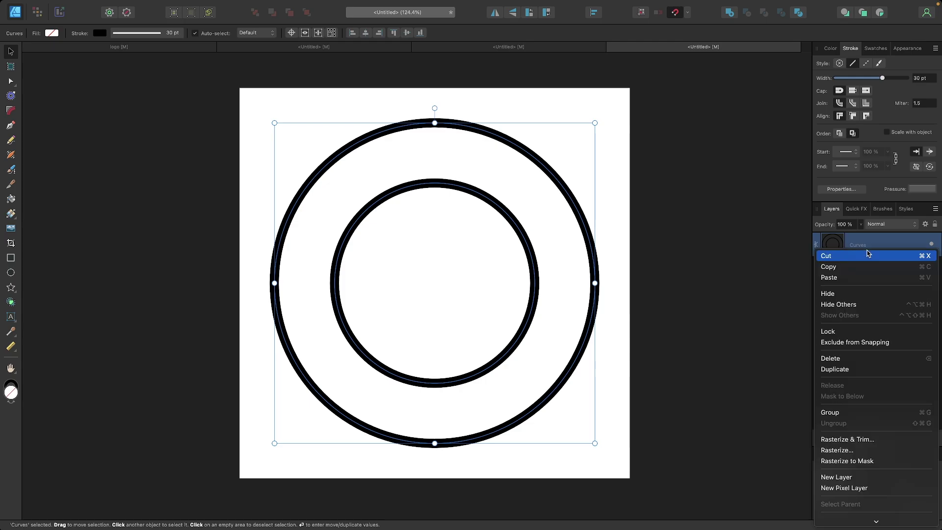
left_click(845, 370)
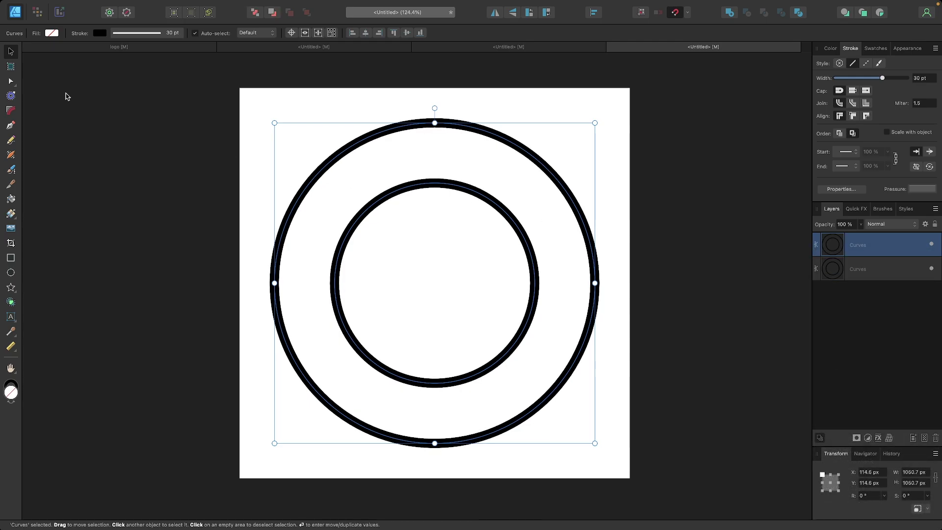
left_click(12, 95)
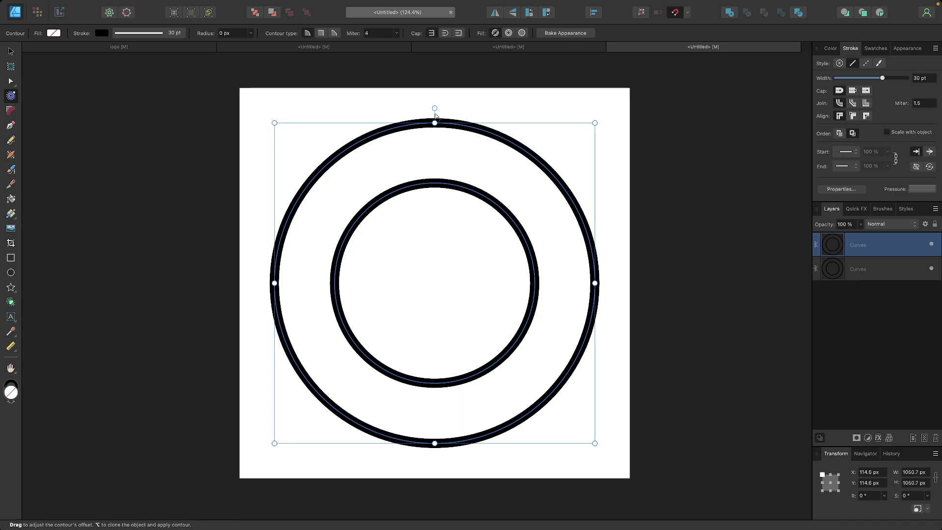
left_click_drag(435, 116, 447, 113)
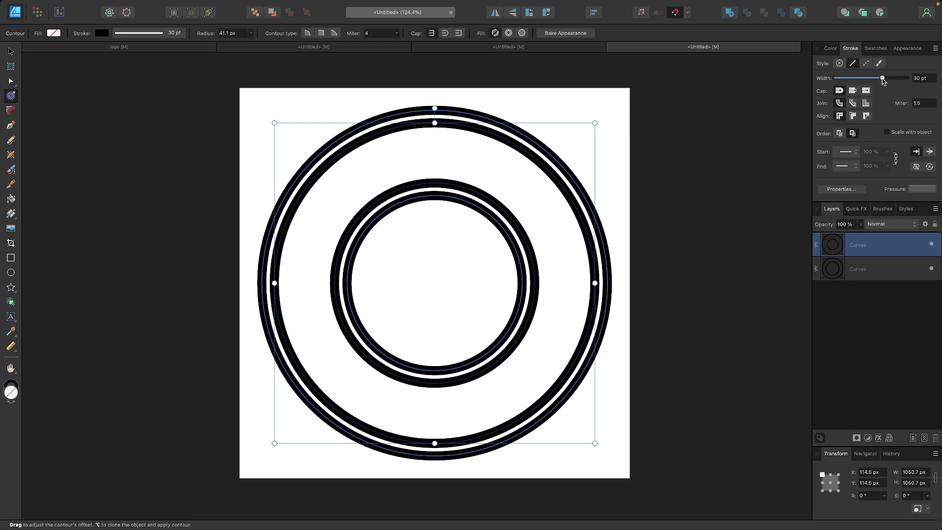
Thin the contoured copy's stroke to 20 pt and bake its contour at a radius of about 35 px
left_click_drag(882, 78, 875, 81)
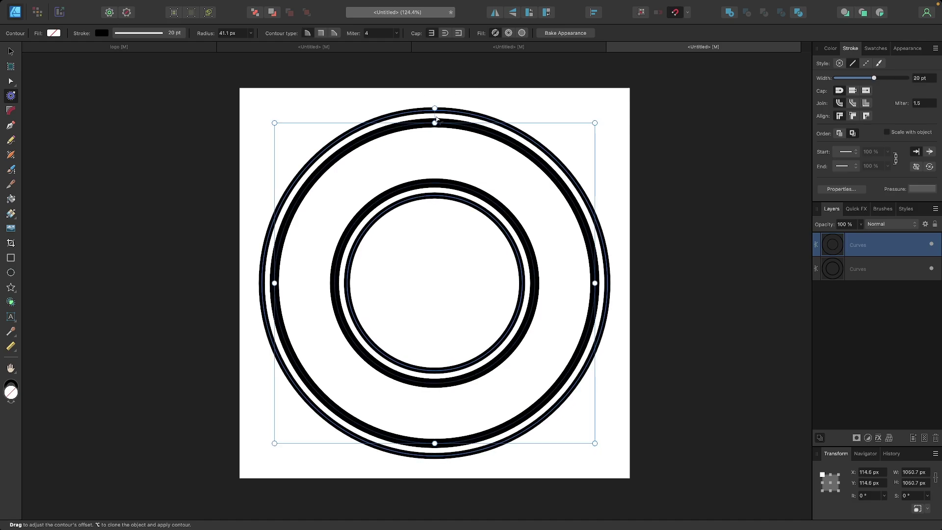
left_click_drag(436, 118, 435, 118)
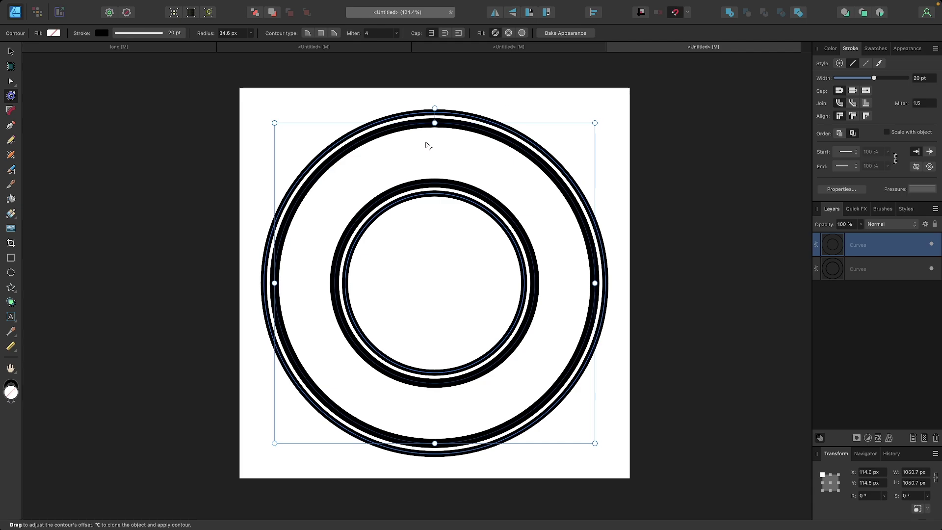
left_click(565, 32)
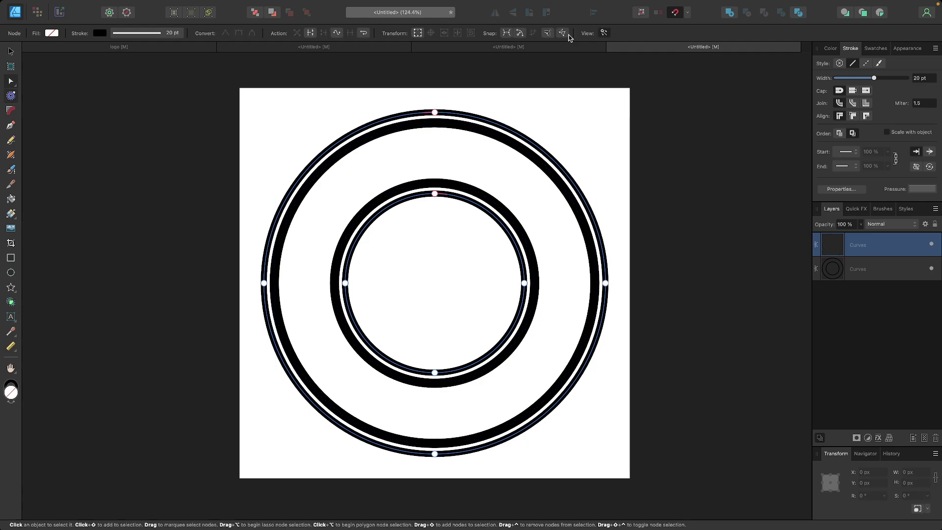
Compare the double ring outlines with those of the finished badge in the logo document
key("a")
scroll(383, 256, "up", 4)
scroll(363, 255, "down", 2)
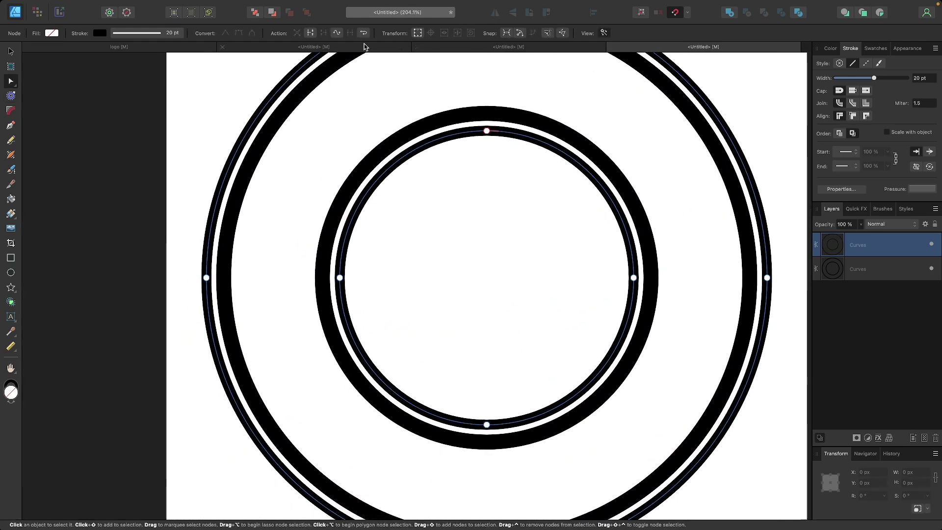
left_click(152, 46)
scroll(330, 274, "up", 5)
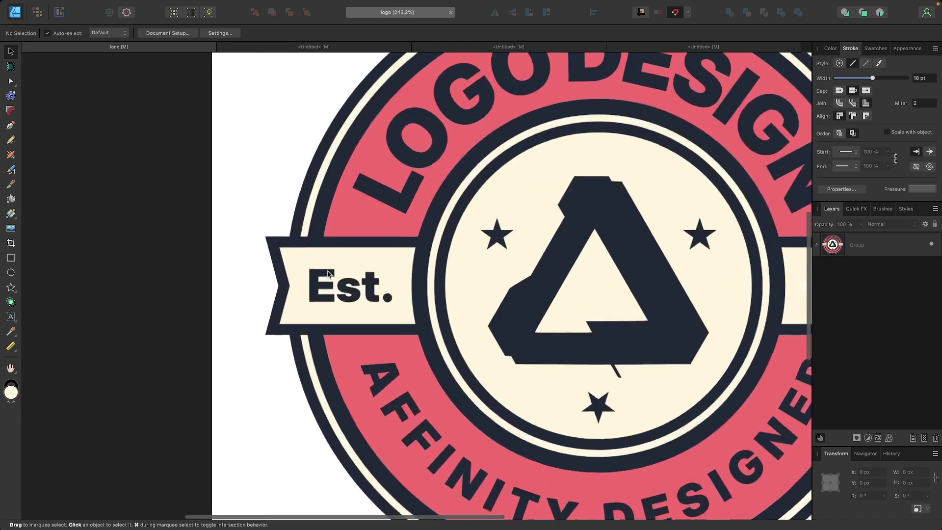
scroll(549, 270, "down", 2)
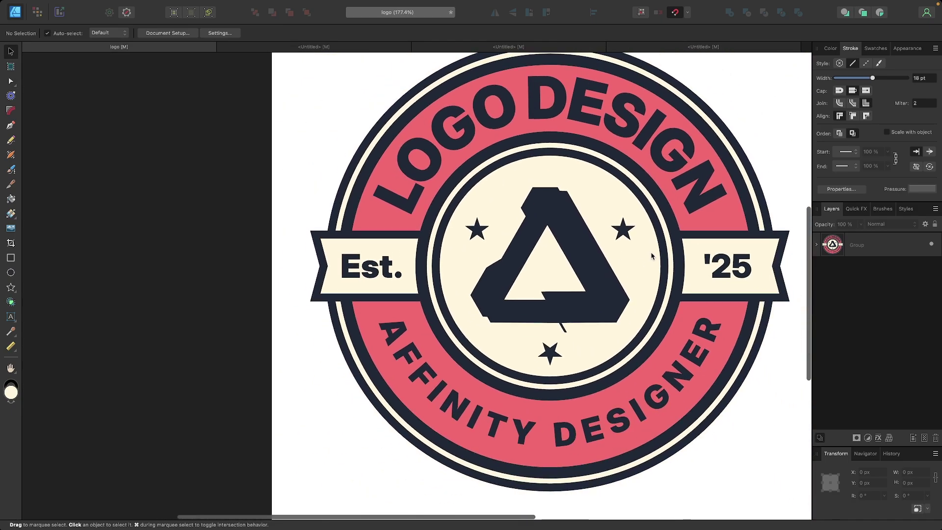
left_click(685, 46)
scroll(532, 172, "down", 2)
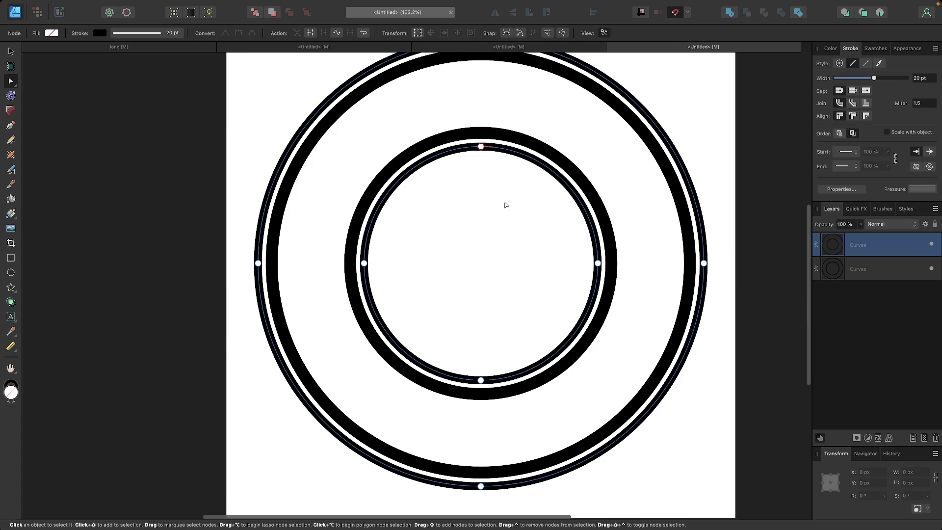
Deselect the contoured ring outlines with the Move tool
left_click(11, 51)
scroll(300, 267, "down", 1)
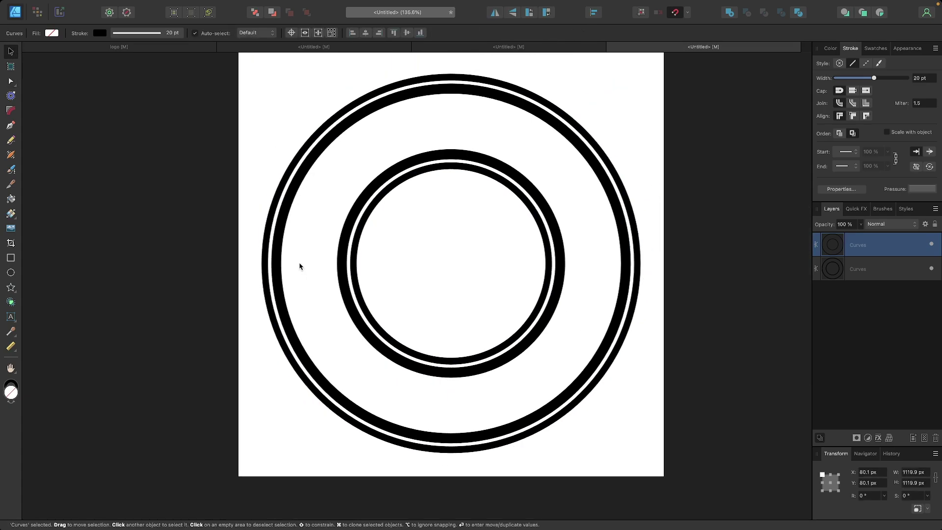
scroll(301, 267, "right", 1)
scroll(301, 267, "up", 1)
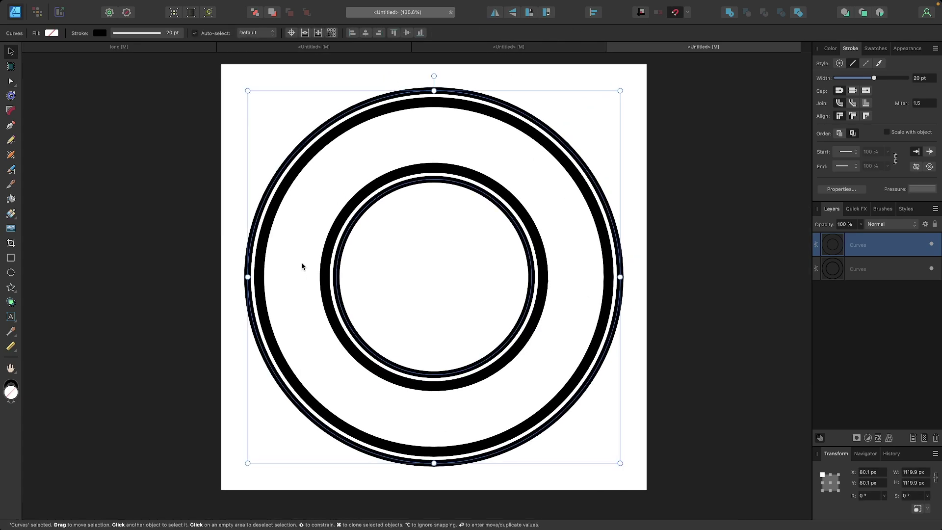
left_click(374, 276)
scroll(352, 292, "up", 2)
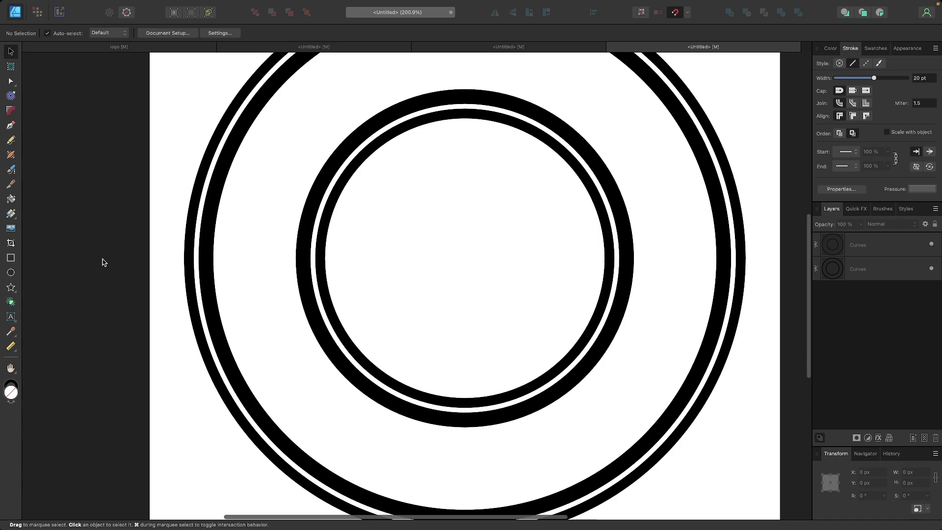
Draw a rectangle about 381 × 179 px, vertically centred across the left side of both double rings
left_click(11, 257)
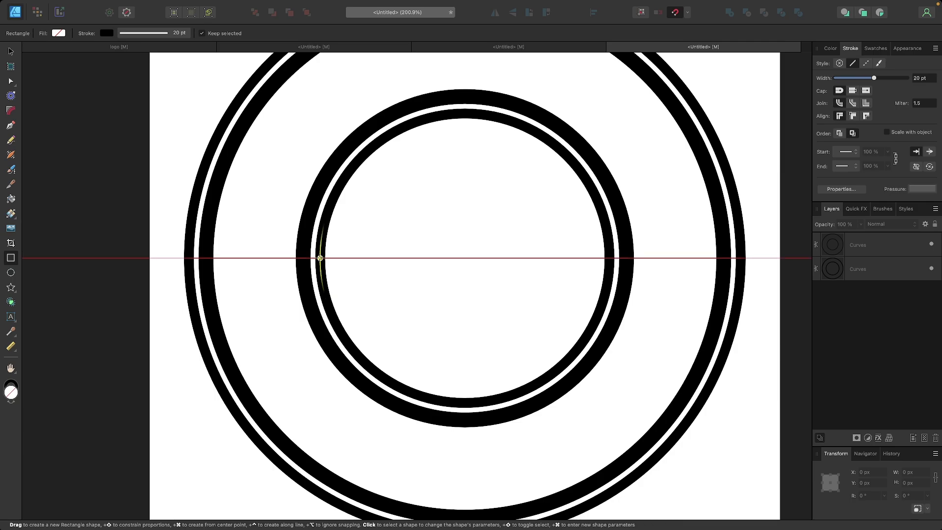
left_click_drag(320, 258, 382, 282)
left_click_drag(381, 281, 382, 283)
scroll(382, 283, "left", 5)
left_click(382, 283)
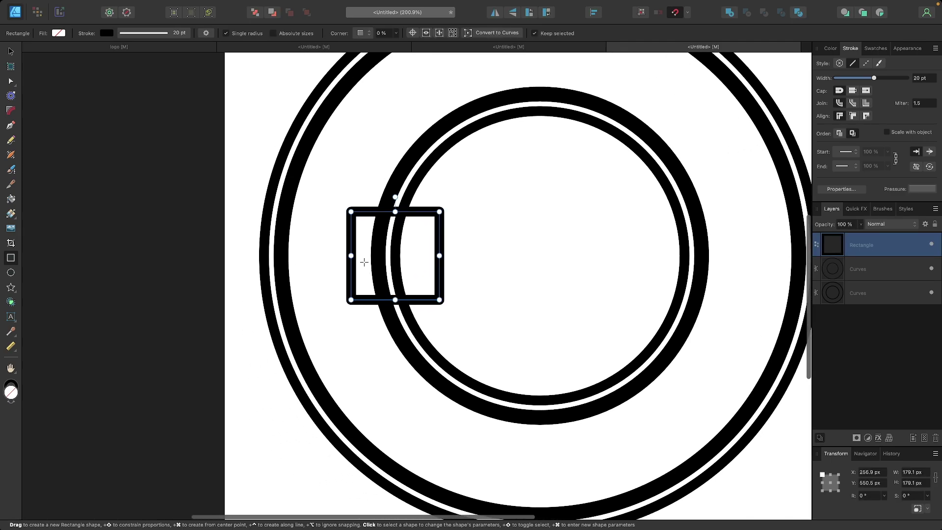
left_click_drag(346, 254, 250, 248)
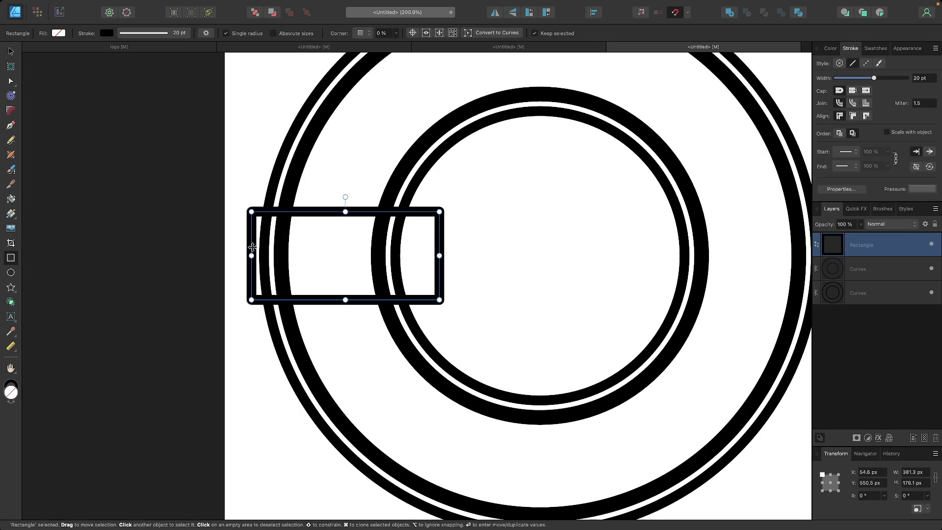
Change the rectangle's stroke join to mitred so its corners are sharp
scroll(456, 264, "up", 3)
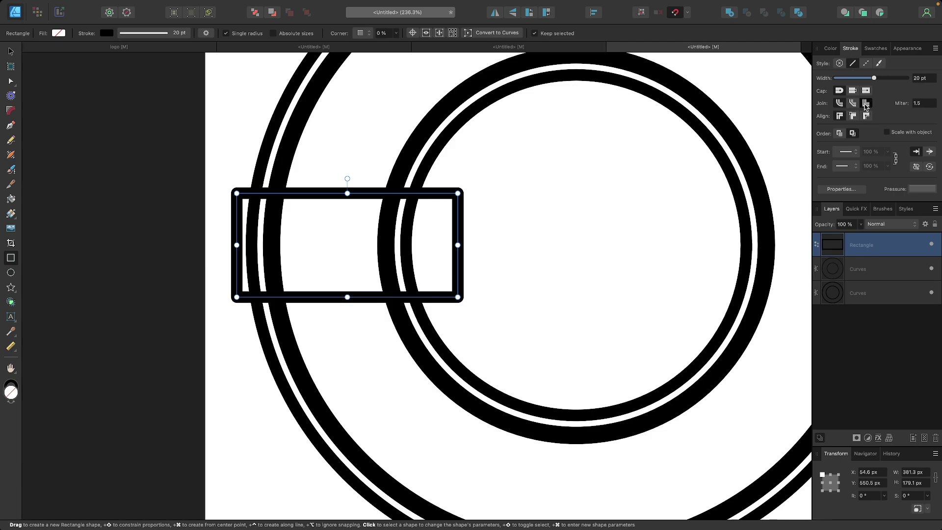
scroll(563, 171, "up", 3)
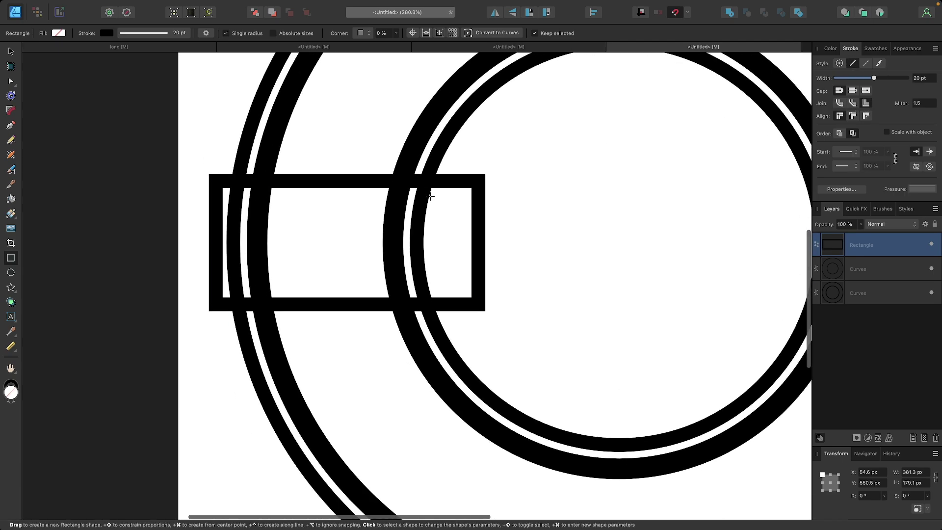
scroll(431, 197, "up", 4)
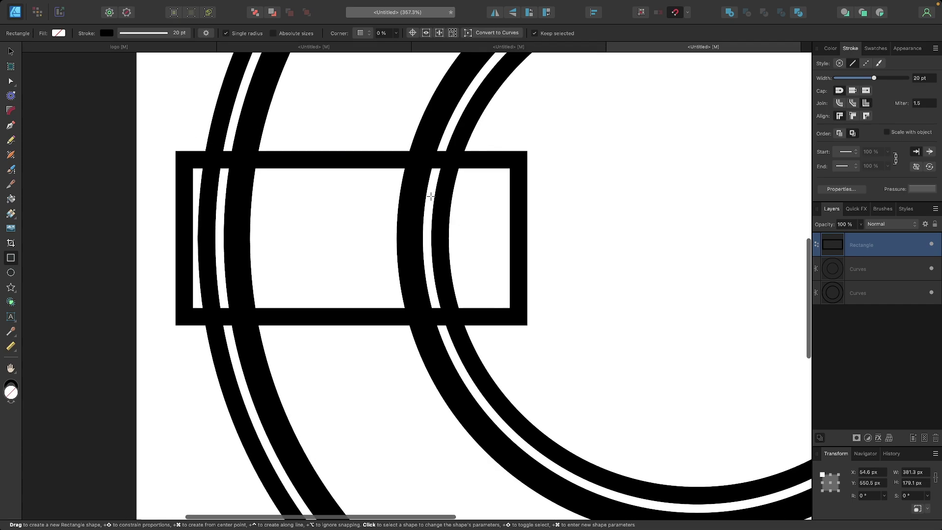
Convert the rectangle to curves and pull a new node at the middle of its left edge about 17 px inward
left_click(168, 5)
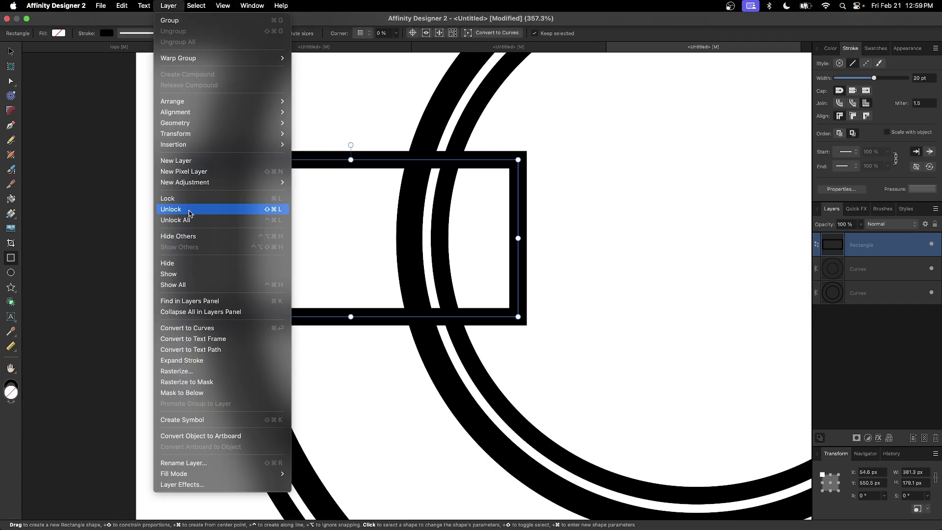
left_click(195, 328)
scroll(237, 261, "up", 6)
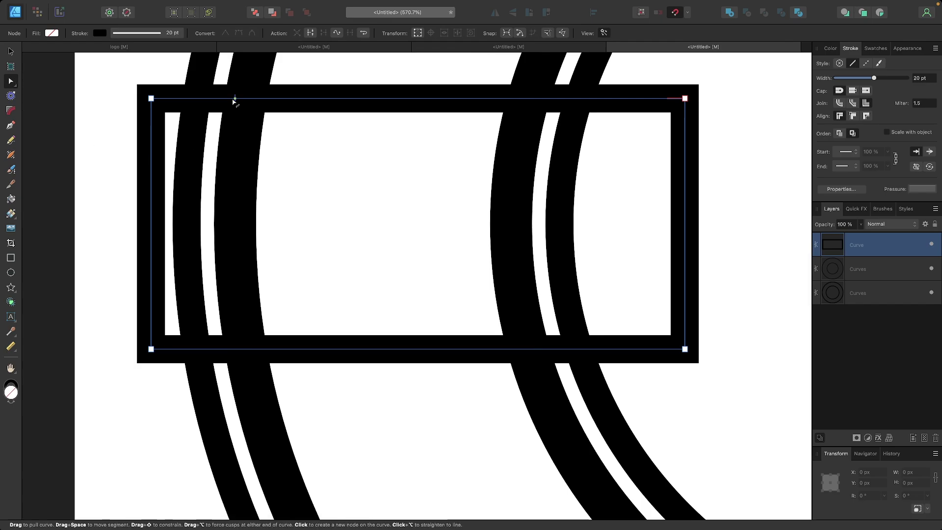
left_click(151, 224)
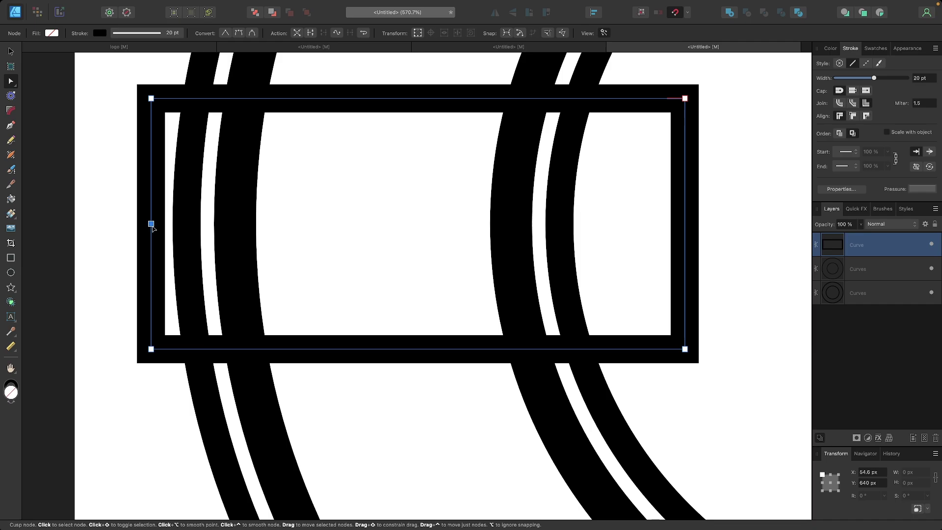
left_click_drag(152, 224, 175, 224)
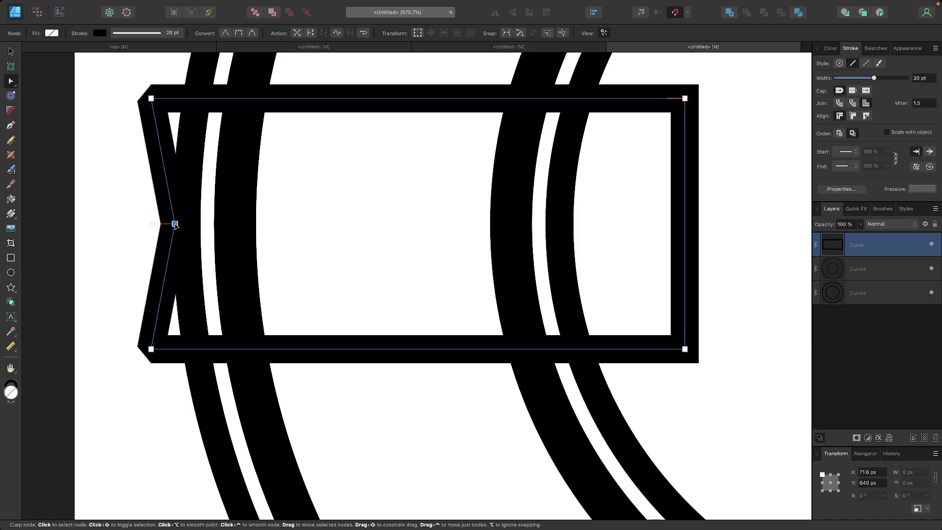
Set the notched banner's stroke miter limit to 2
scroll(175, 225, "up", 4)
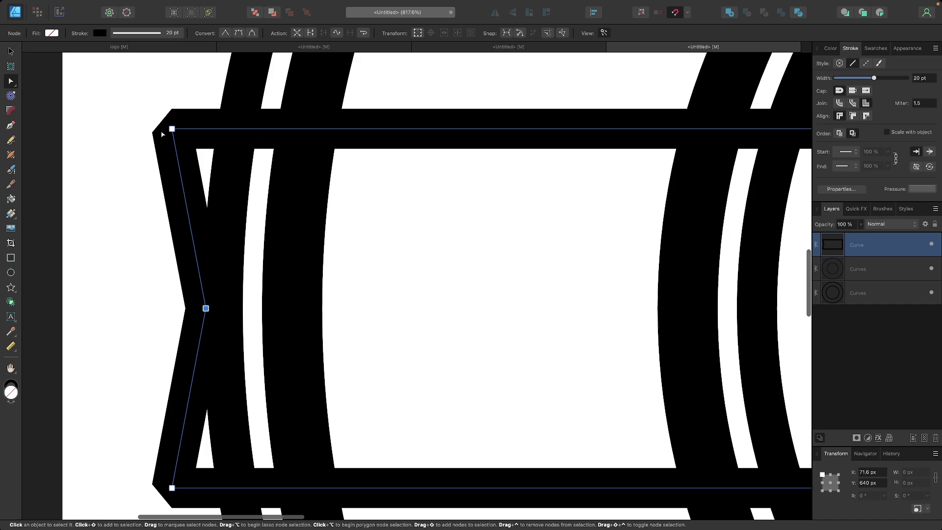
scroll(128, 260, "down", 2)
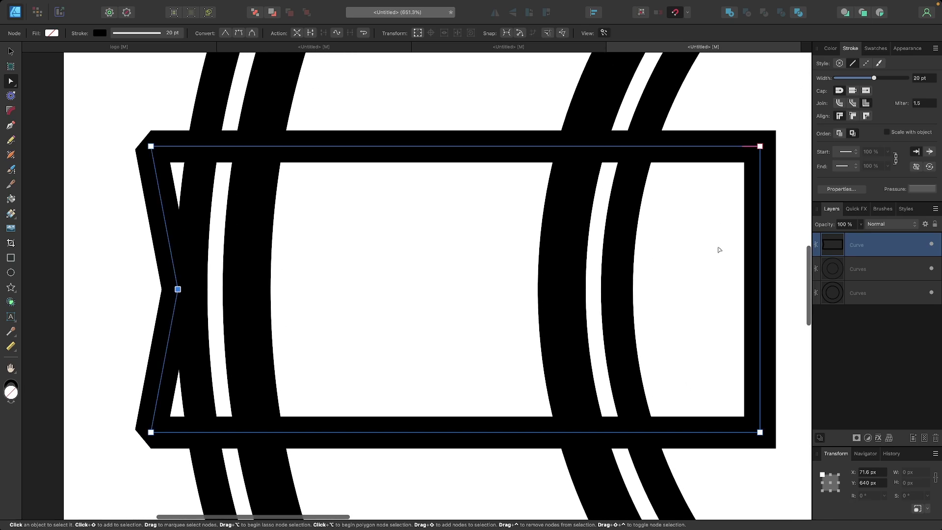
left_click(922, 104)
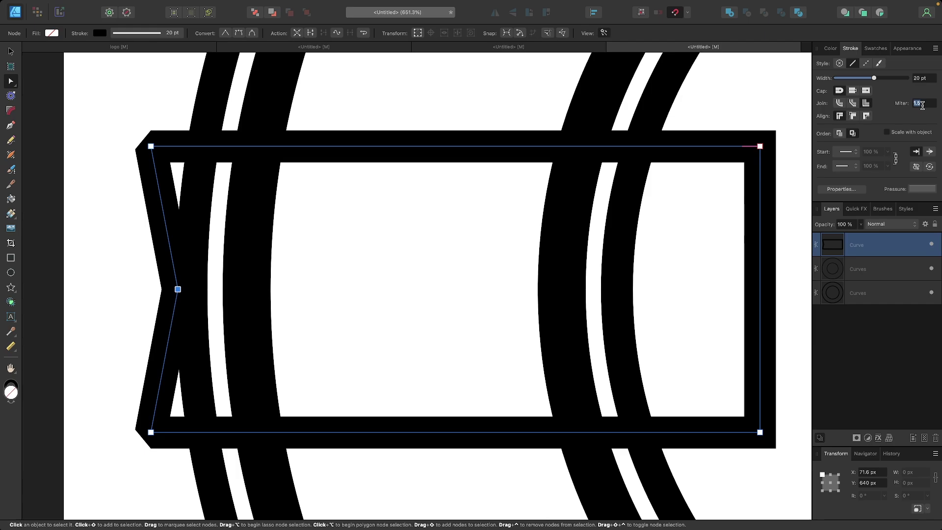
type("2")
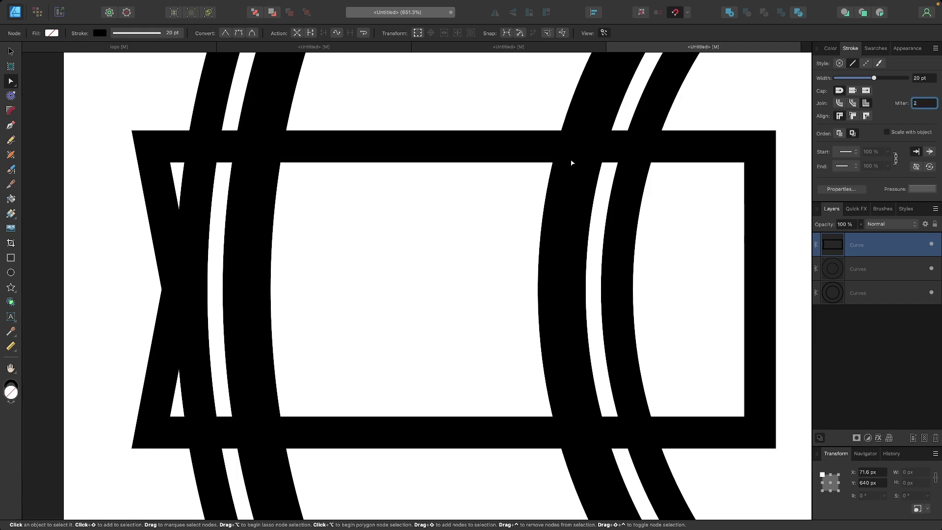
scroll(301, 296, "right", 2)
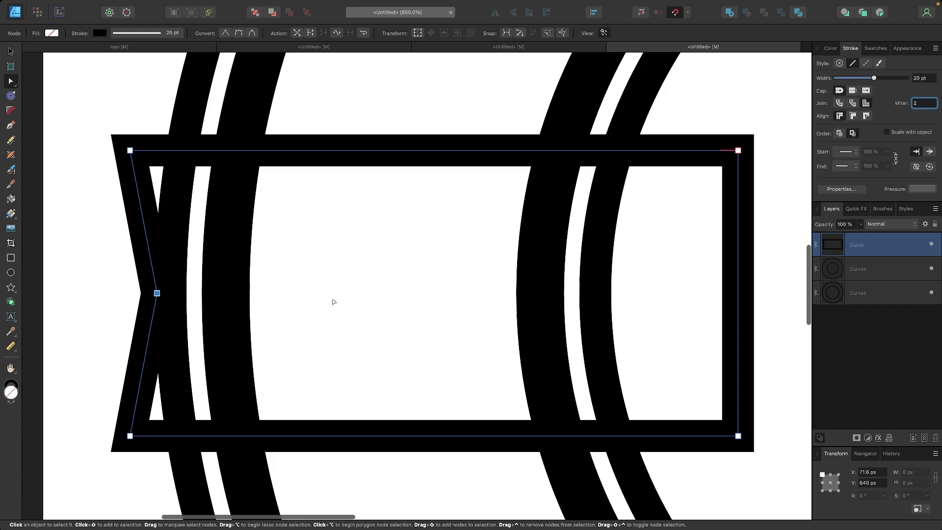
scroll(333, 301, "down", 2)
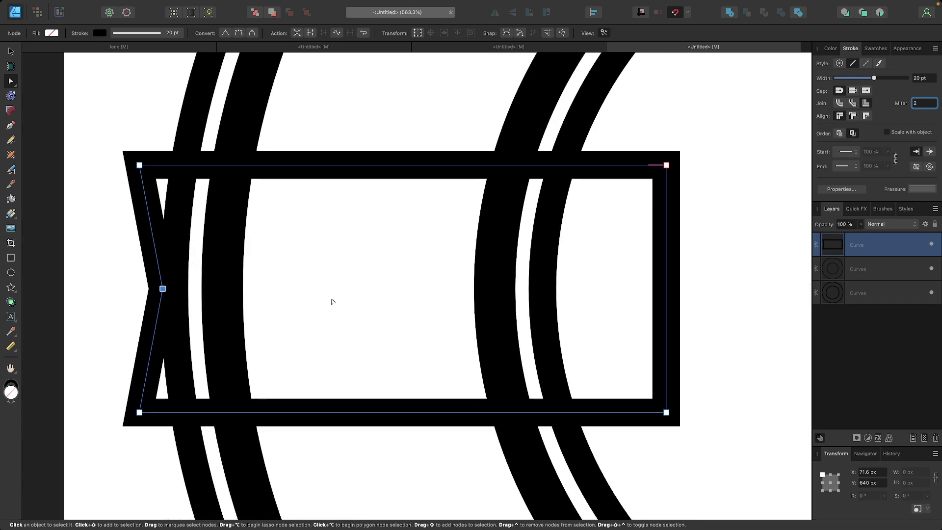
scroll(226, 268, "down", 3)
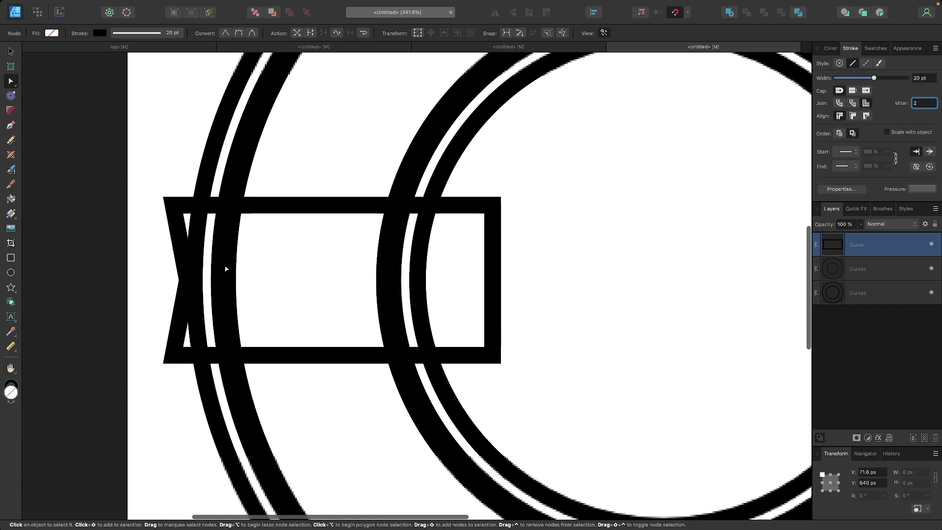
Duplicate the notched banner straight across to the right side of the rings and flip the copy horizontally
key("v")
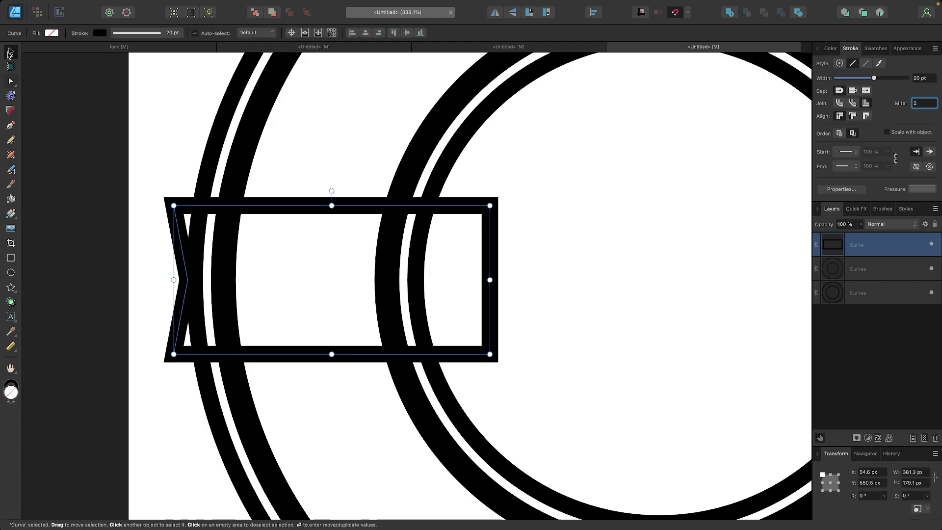
scroll(224, 221, "down", 3)
scroll(181, 218, "right", 3)
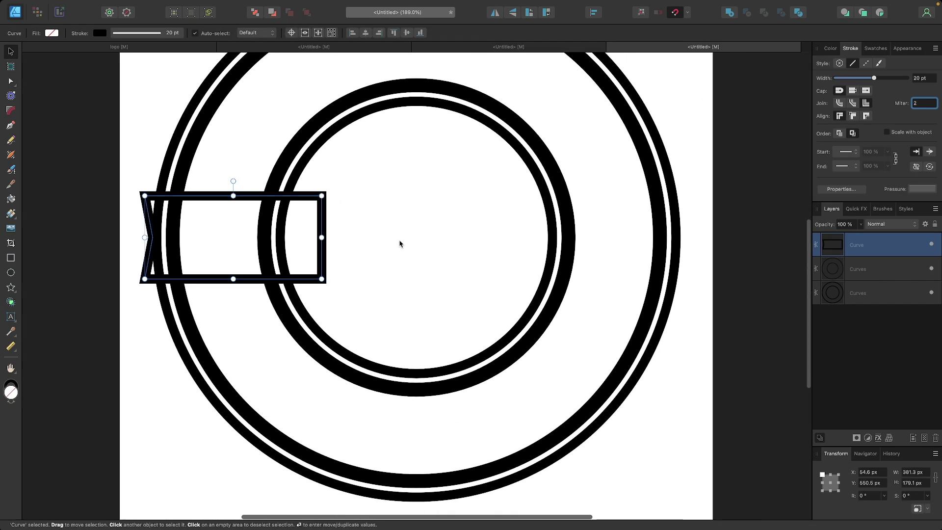
scroll(475, 216, "down", 1)
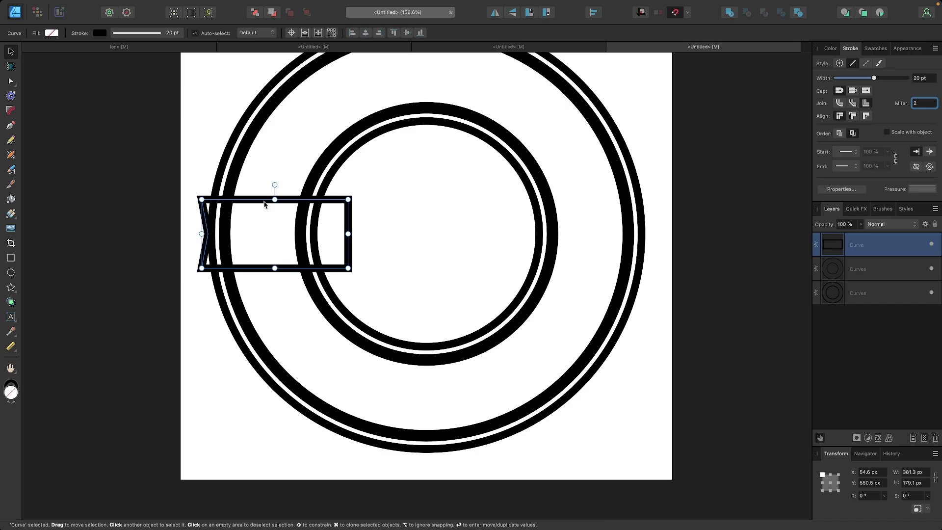
left_click_drag(250, 203, 560, 219)
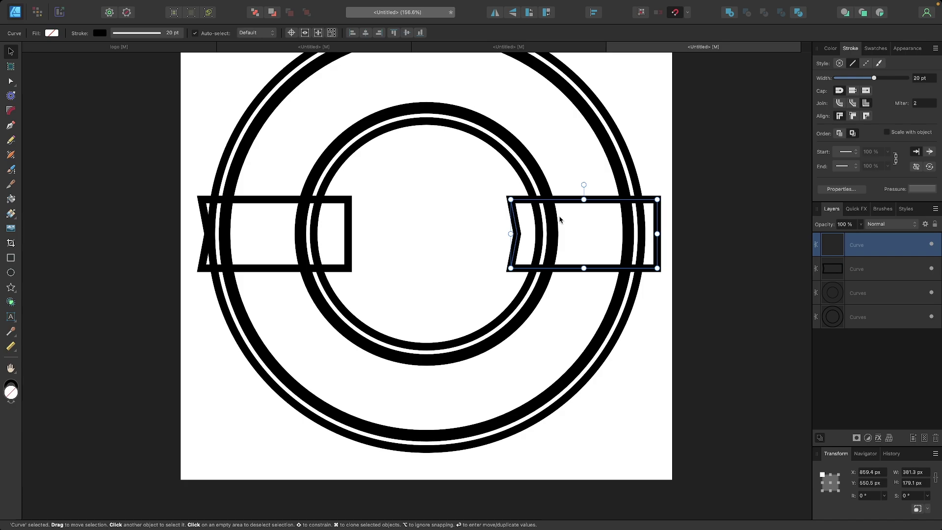
left_click(497, 13)
scroll(558, 199, "up", 3)
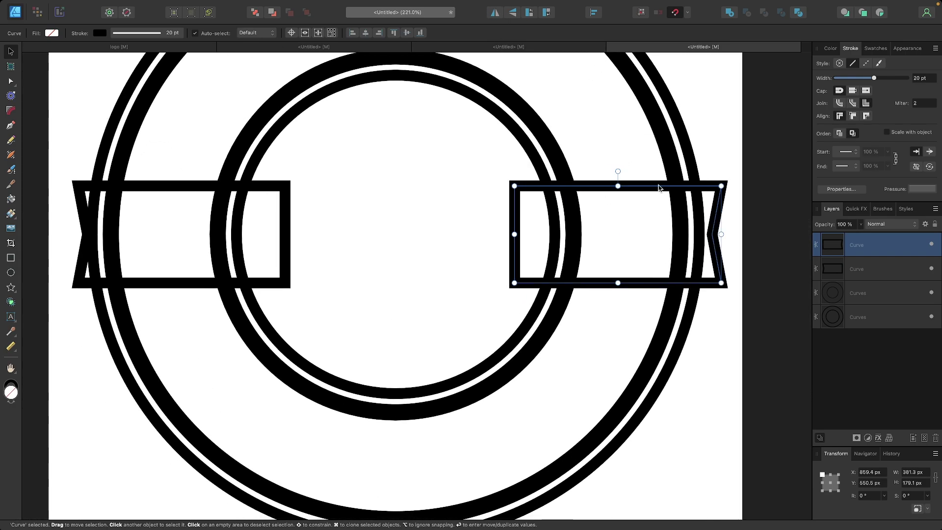
Shift the flipped banner left to about X 847.9 px so its overhang resembles that of the left banner
key("Left")
key("Left")
key("Left")
left_click_drag(659, 187, 656, 186)
scroll(486, 234, "up", 2)
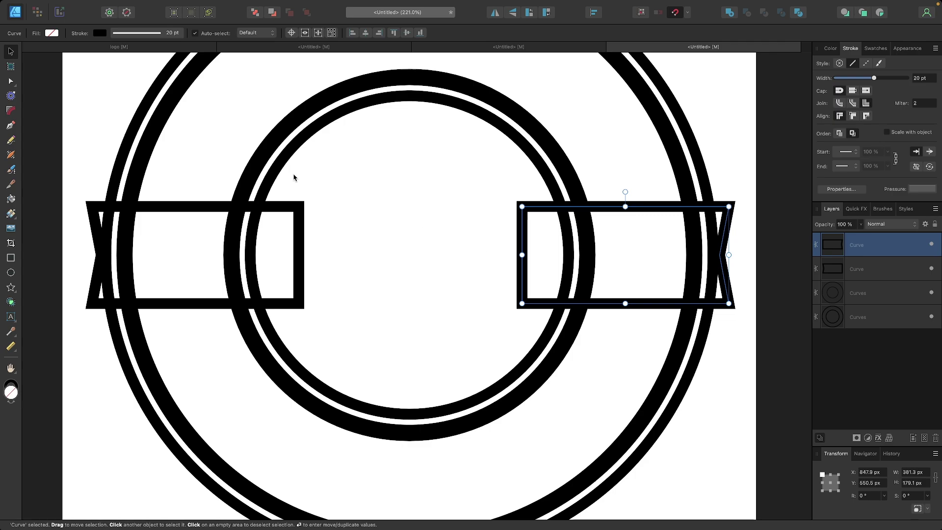
Group the two banners and centre the group horizontally on the page
left_click(300, 217, "shift")
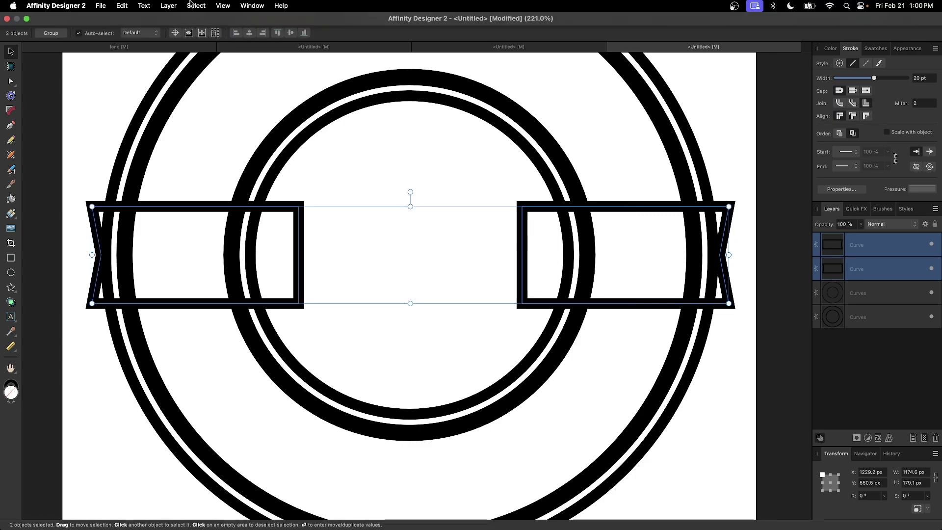
left_click(168, 6)
key("super+g")
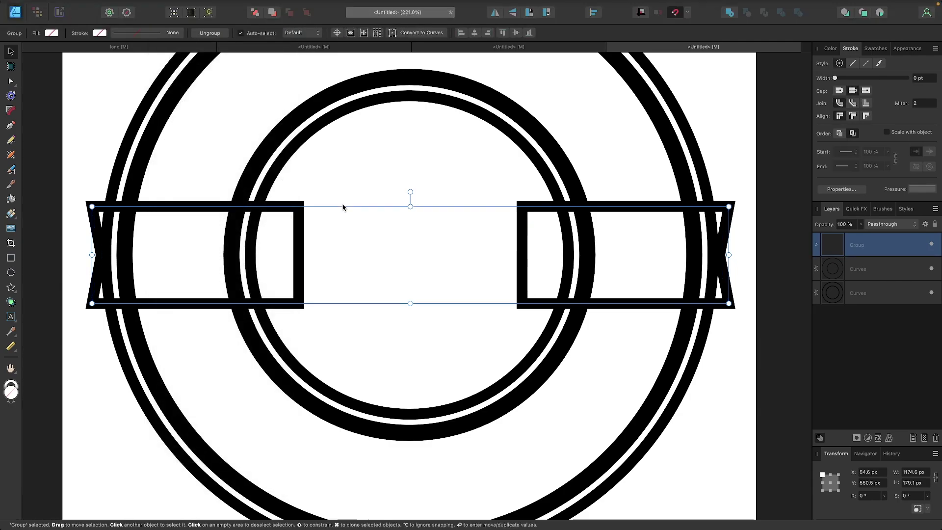
scroll(342, 207, "down", 3)
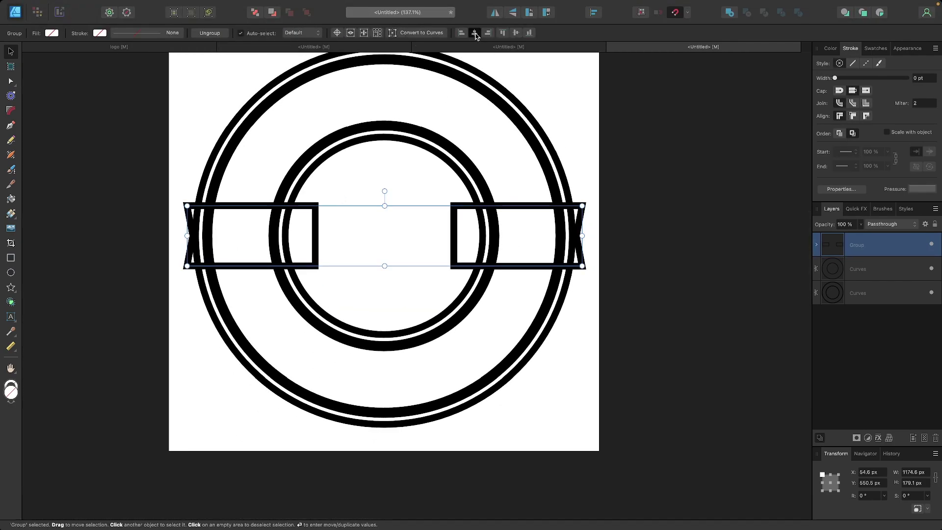
left_click(474, 34)
scroll(357, 205, "up", 2)
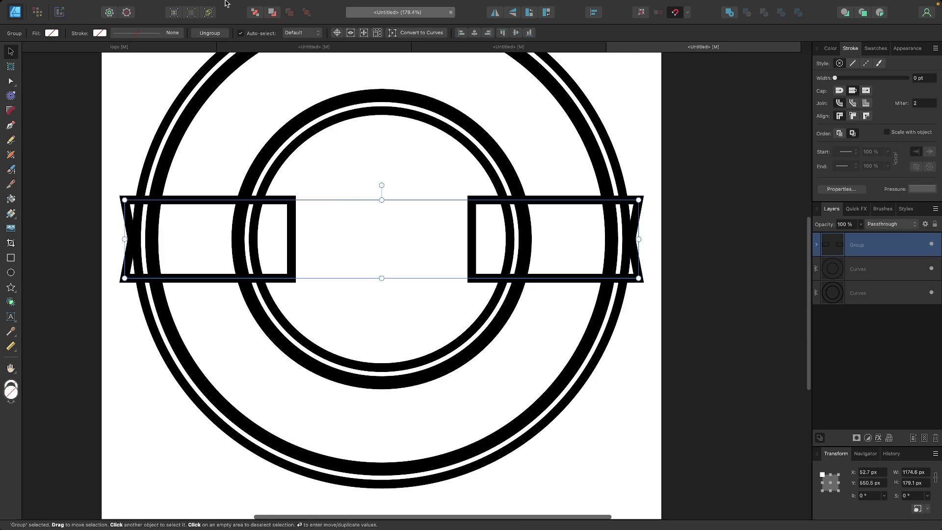
Ungroup the centred banner pair back into separate curves
left_click(168, 6)
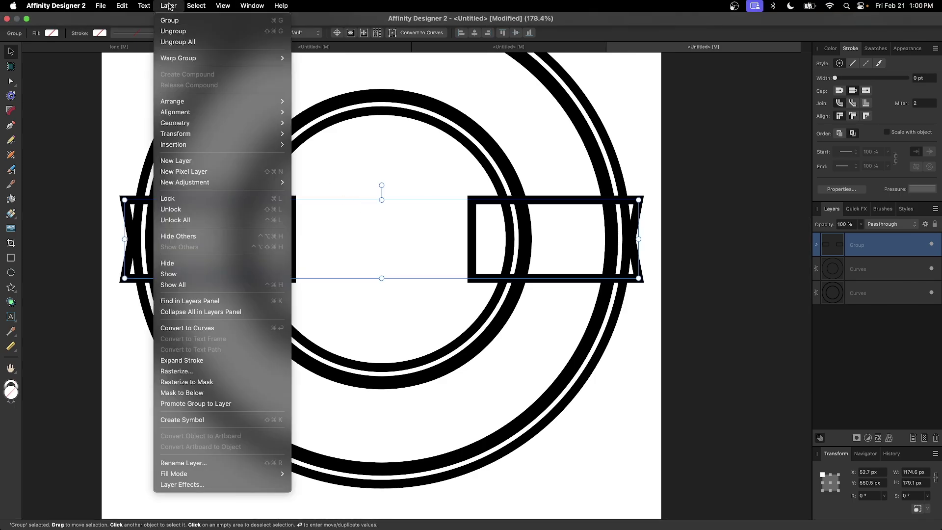
left_click(172, 31)
scroll(313, 243, "down", 4)
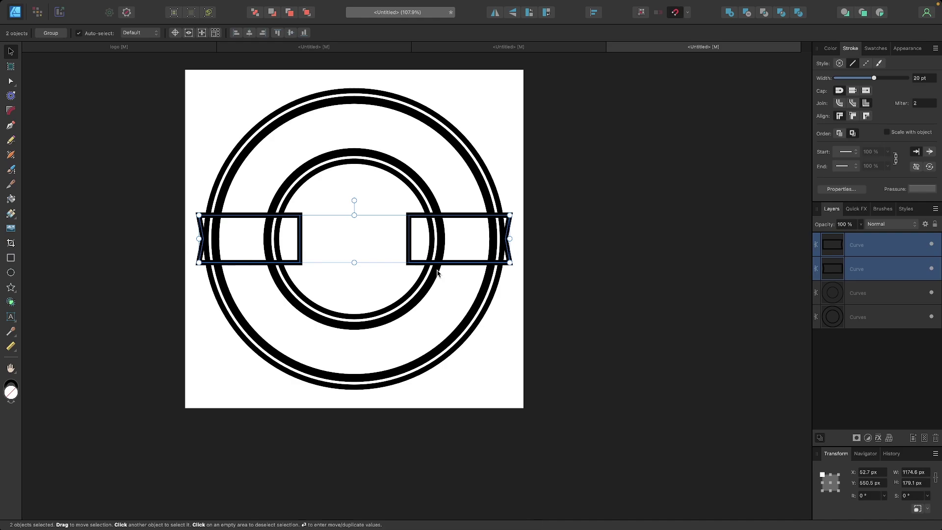
With all four shapes selected, use Shape Builder in subtract mode to remove the left banner's inner end where it crosses the inner rings
left_click_drag(586, 420, 169, 73)
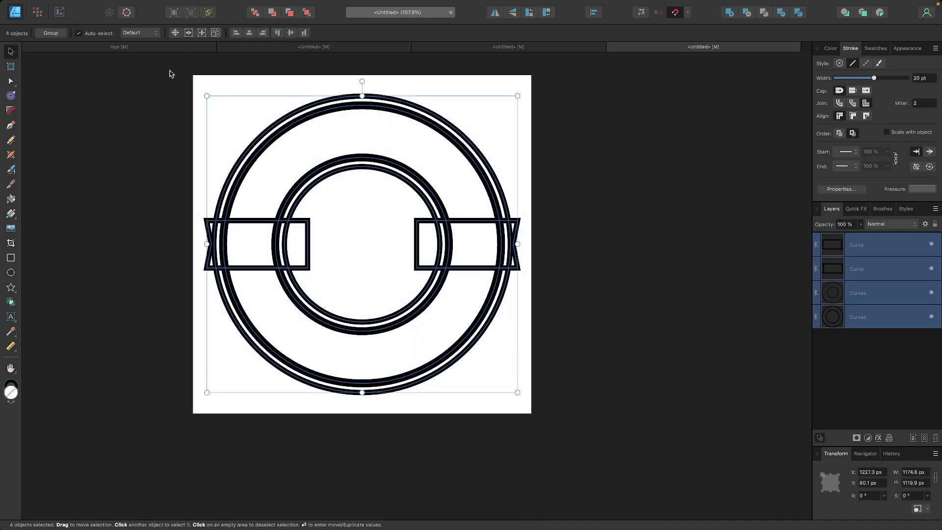
scroll(269, 245, "up", 5)
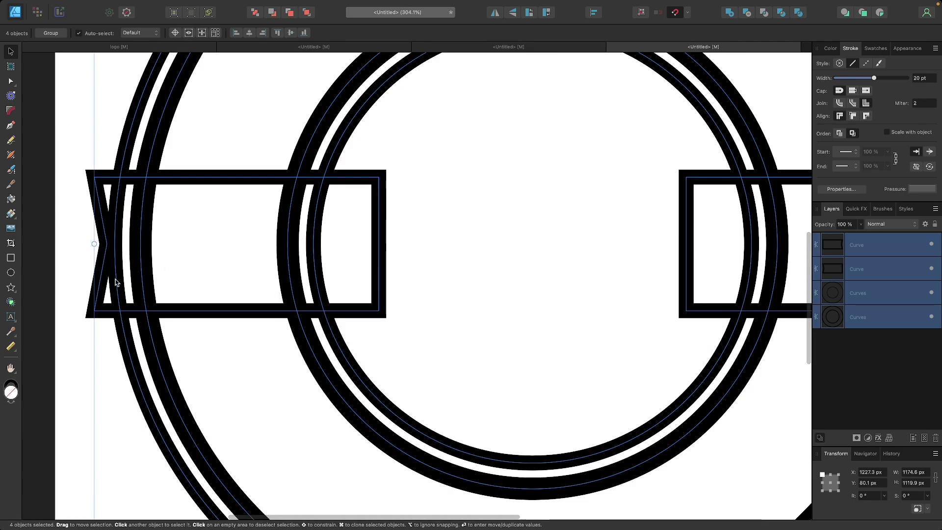
left_click(11, 305)
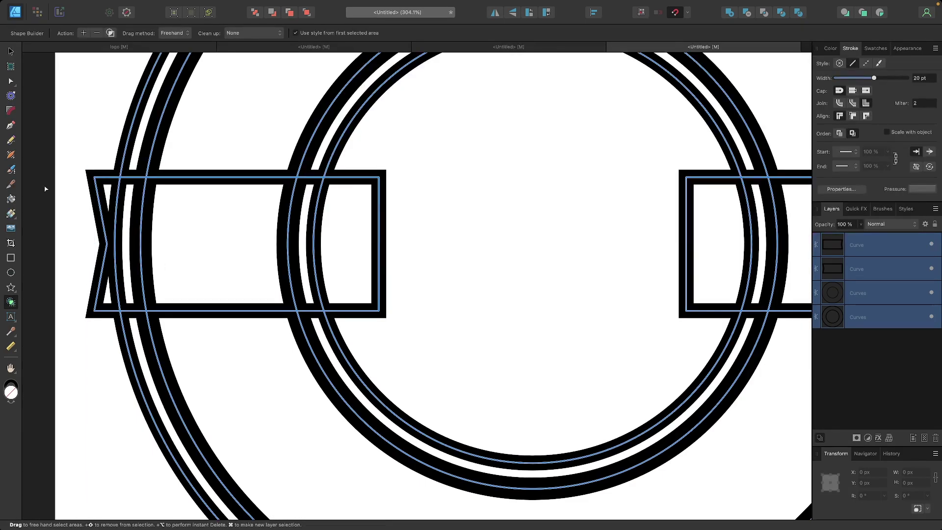
left_click(97, 34)
scroll(218, 142, "up", 2)
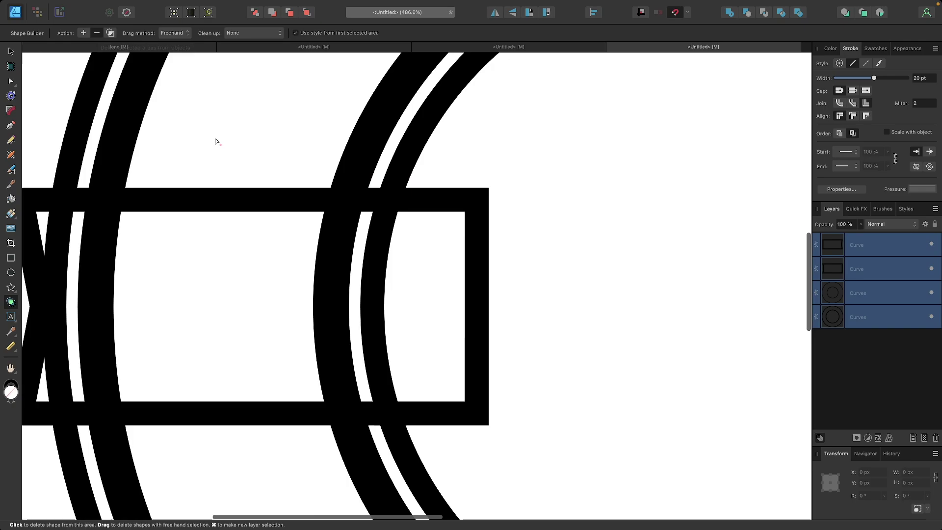
left_click(432, 202)
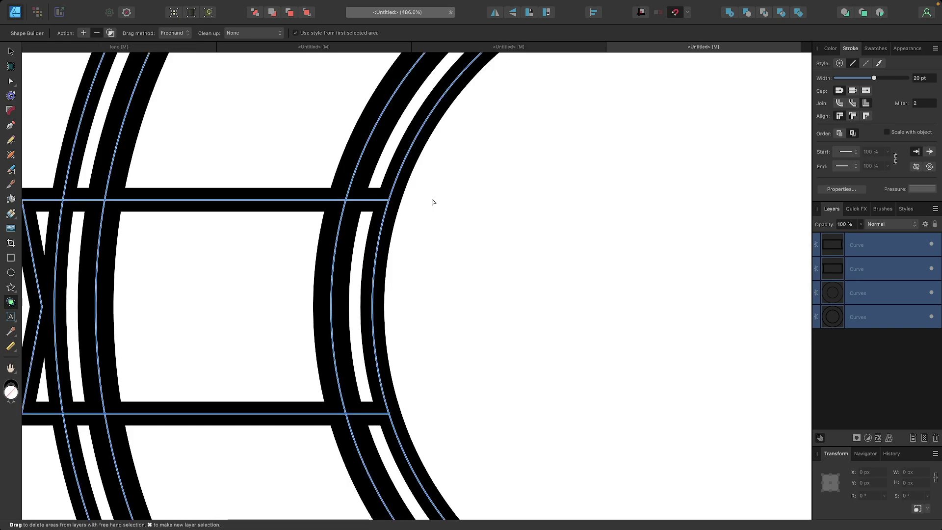
left_click(372, 207)
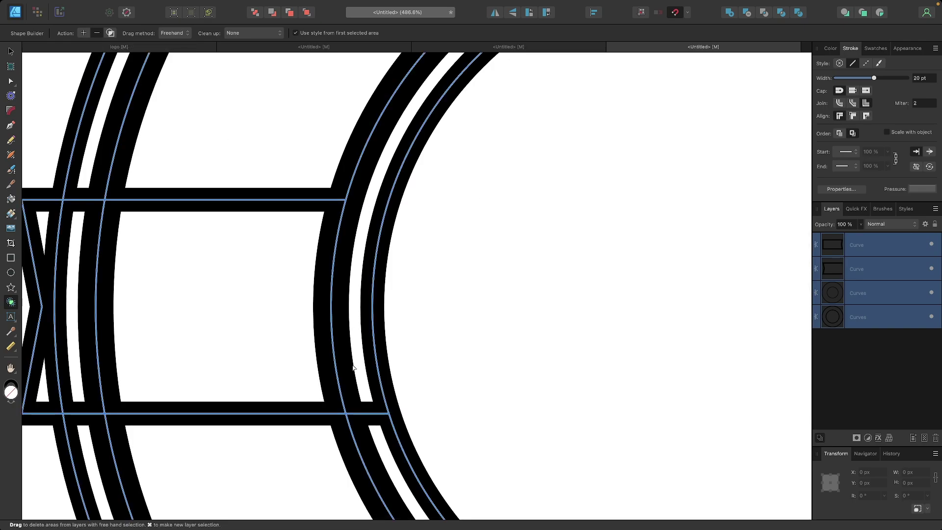
left_click(368, 416)
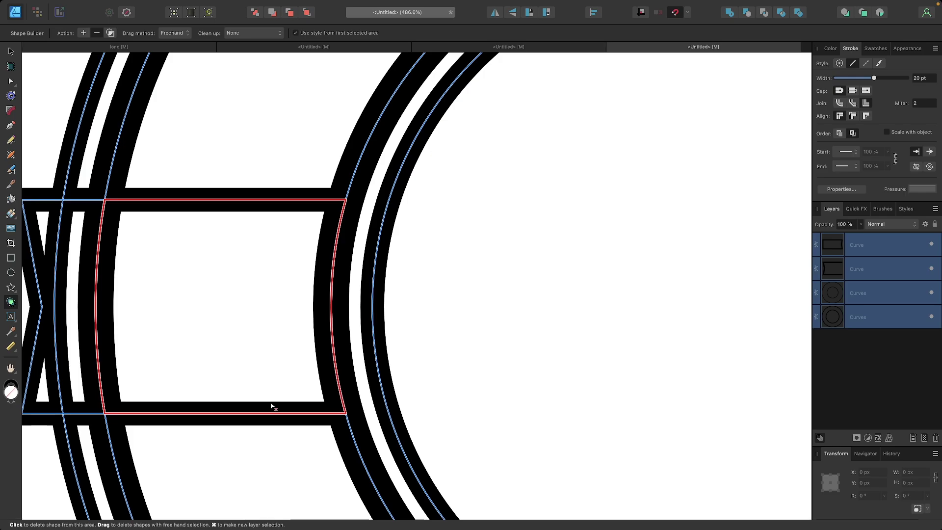
Delete the outer ring segments that cross the inside of the left banner with Shape Builder
scroll(271, 404, "left", 3)
scroll(269, 404, "left", 3)
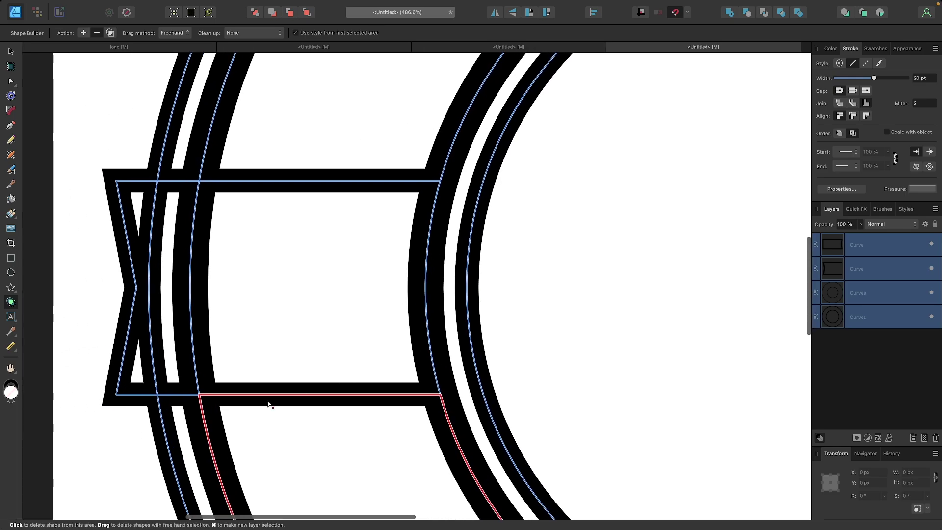
left_click(193, 294, "alt")
left_click(156, 227, "alt")
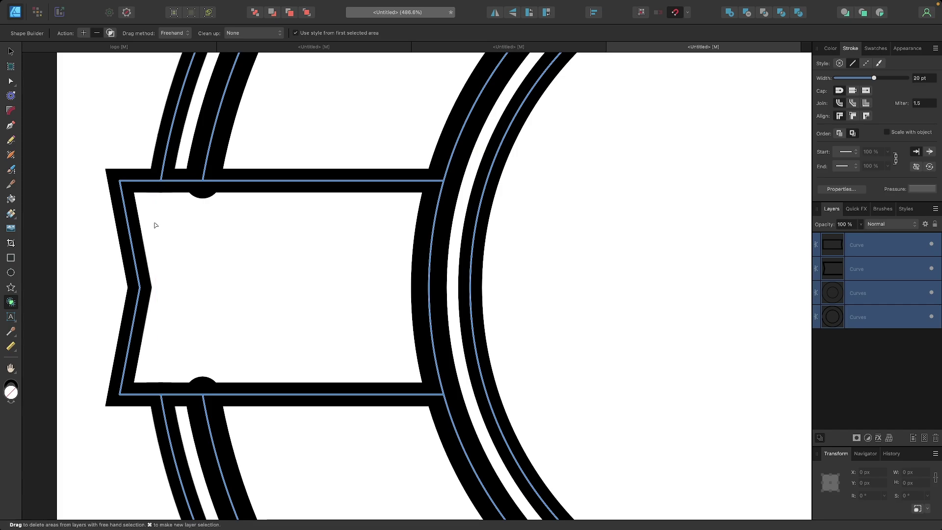
Remove the right banner's inner end, including the pieces between the two inner rings, with Shape Builder
scroll(155, 225, "down", 3)
scroll(252, 289, "right", 10)
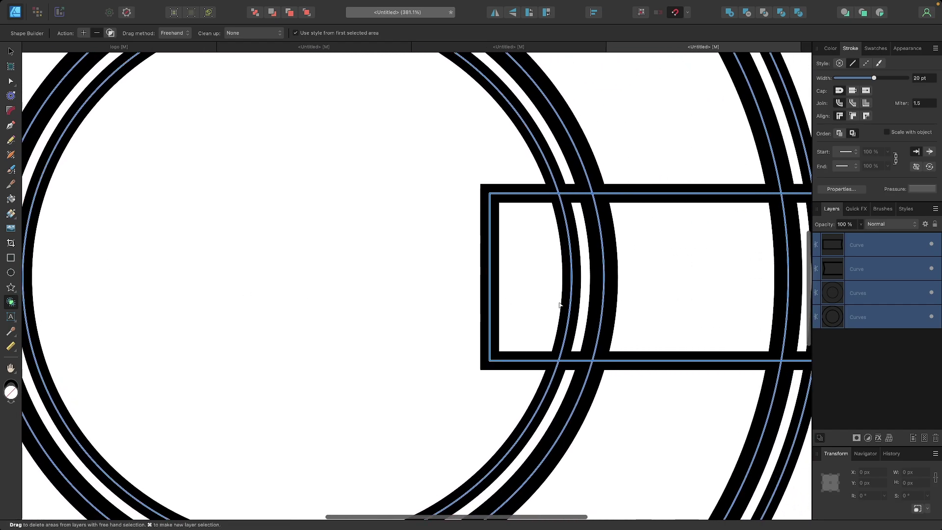
scroll(559, 305, "up", 2)
scroll(571, 305, "right", 3)
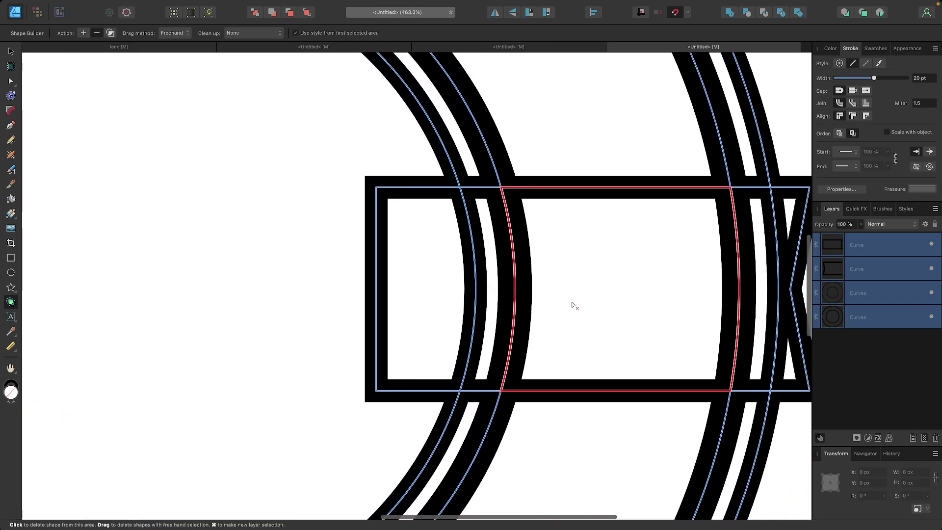
left_click(405, 190, "alt")
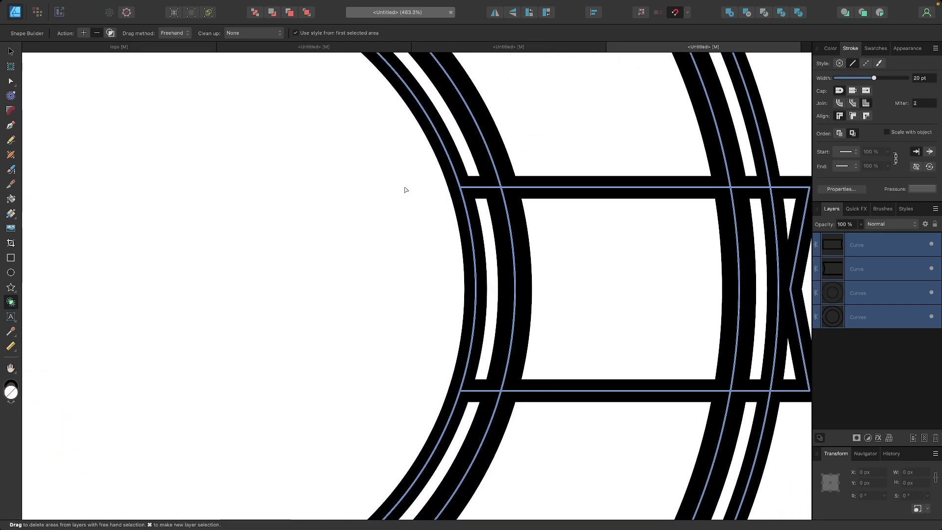
left_click(479, 191, "alt")
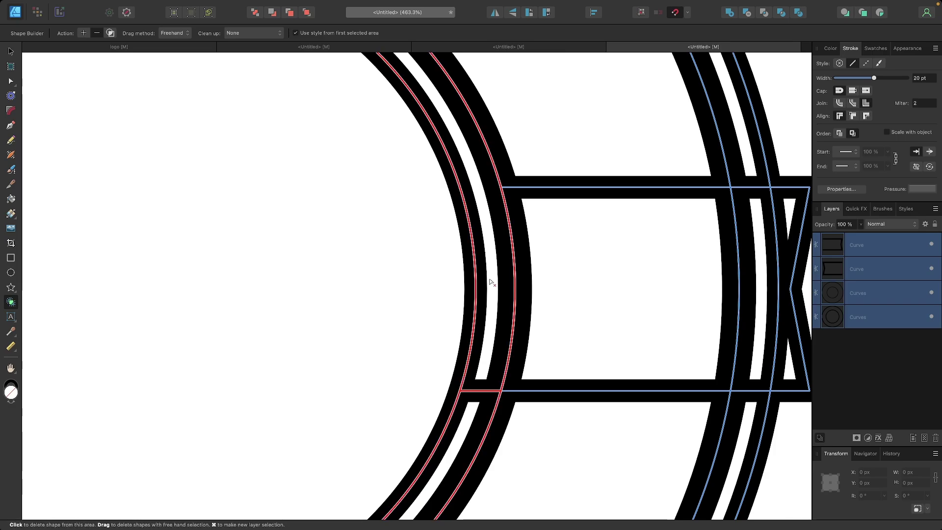
left_click(478, 392, "alt")
Delete the outer ring segments that cross the inside of the right banner with Shape Builder
scroll(479, 392, "down", 4)
scroll(594, 332, "up", 8)
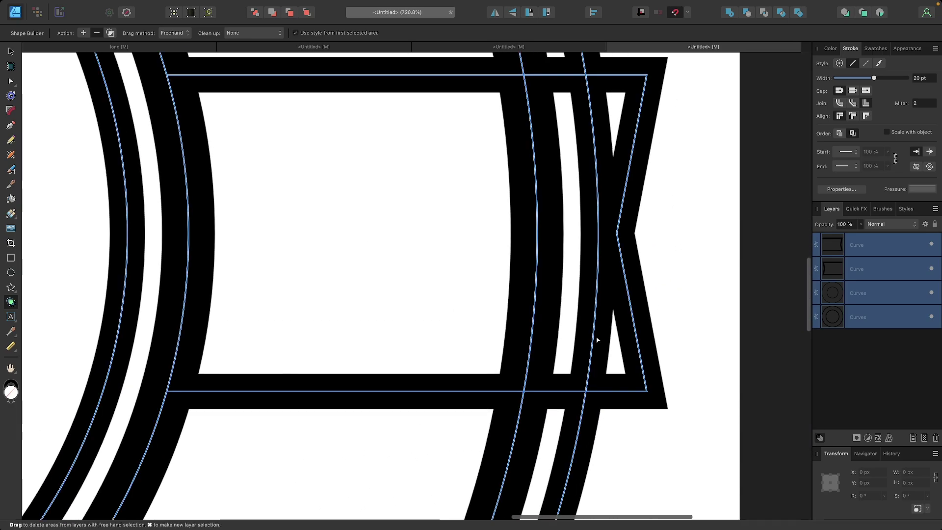
left_click(594, 332, "alt")
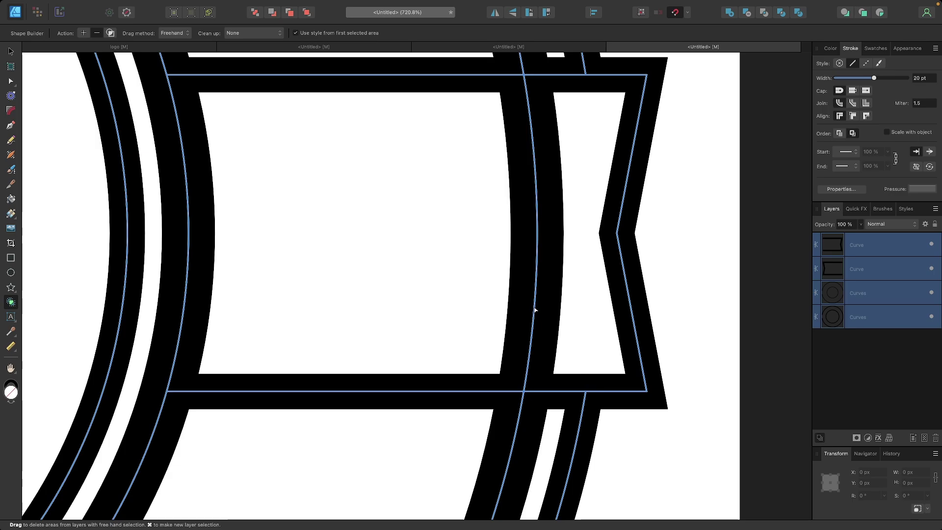
scroll(536, 310, "down", 5)
scroll(535, 310, "down", 6)
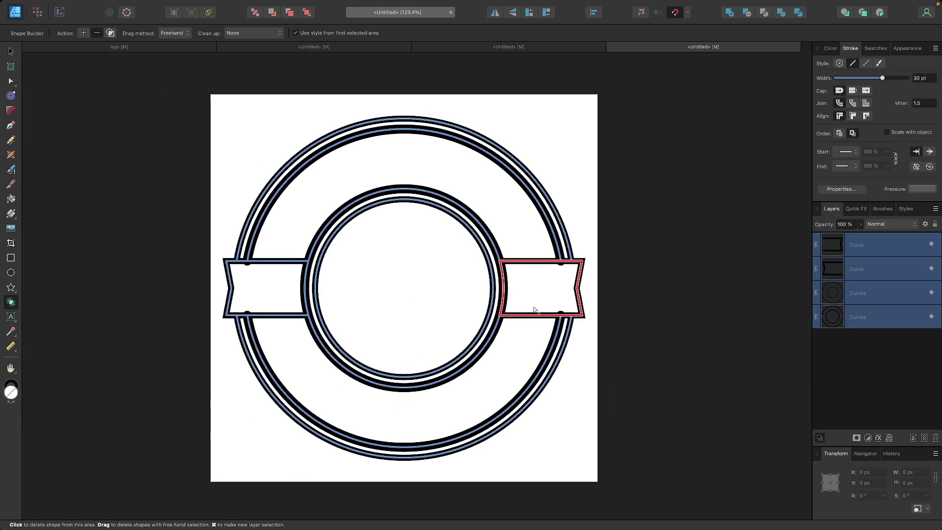
Set the thick 30 pt ring curves to a butt cap so their ends stop flush at the banners, and deselect them
scroll(538, 309, "up", 1)
left_click(12, 51)
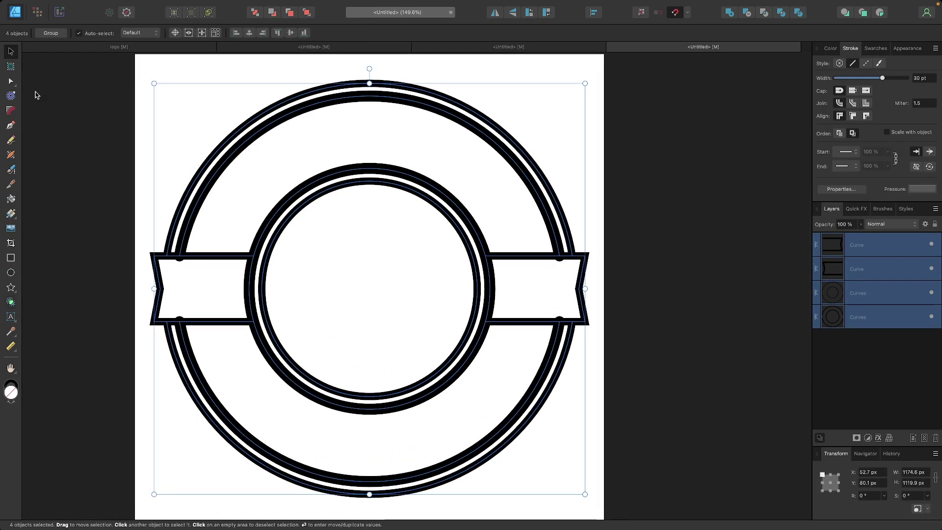
left_click(96, 162)
scroll(111, 295, "up", 6)
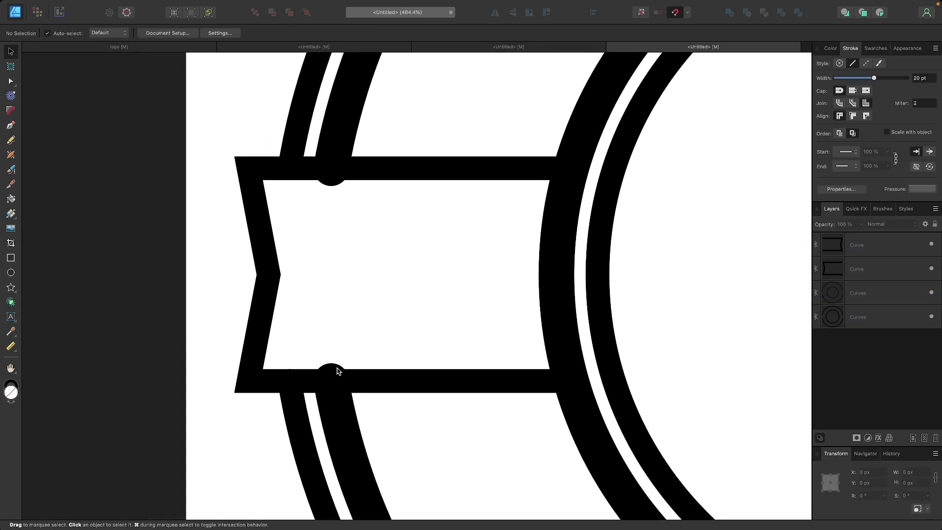
scroll(331, 368, "down", 4)
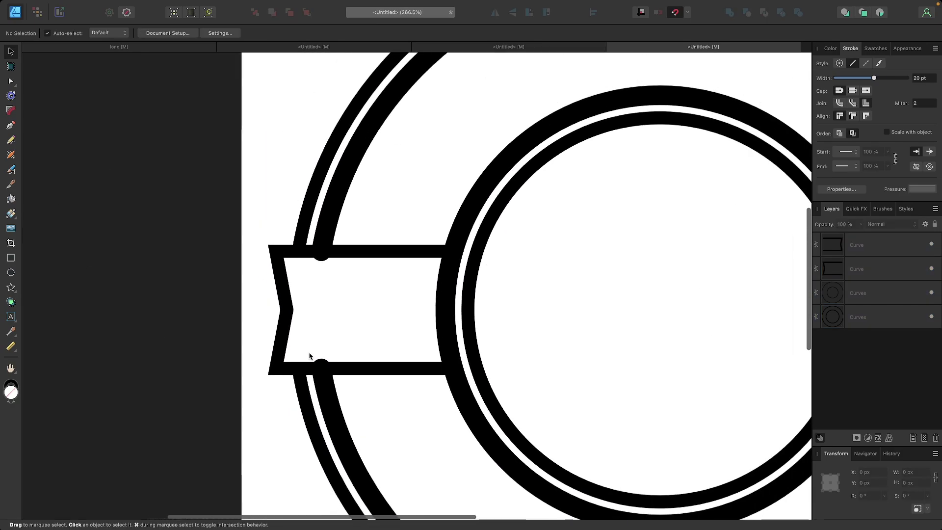
left_click(337, 205)
scroll(338, 205, "down", 3)
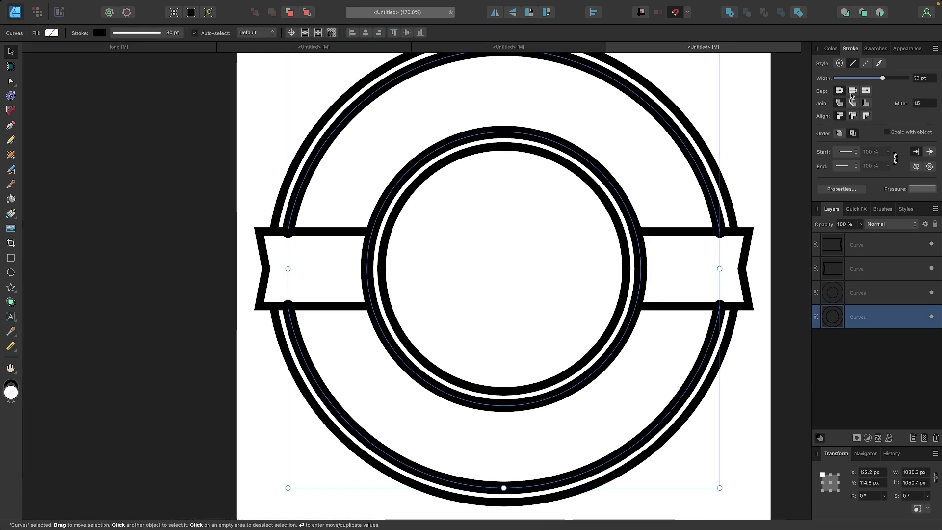
left_click(851, 93)
scroll(416, 248, "down", 5)
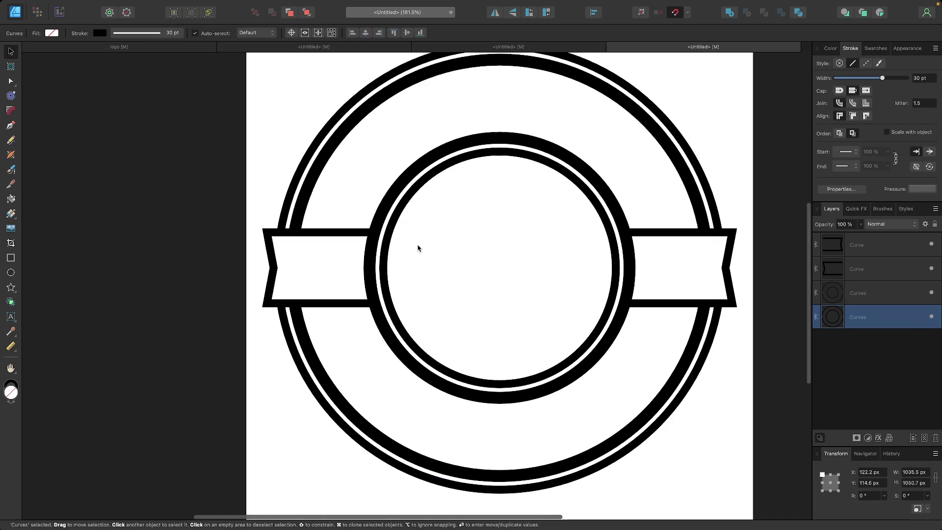
left_click(617, 313)
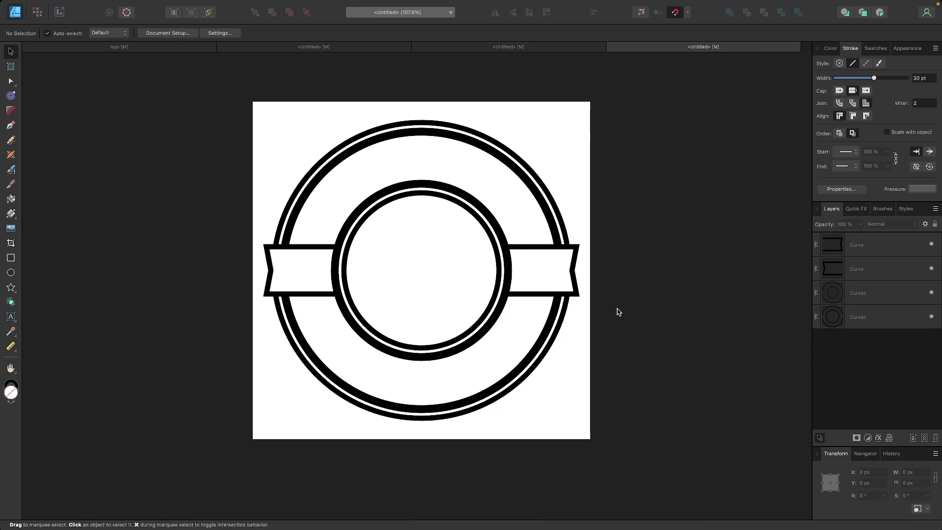
Draw a circle about 792 px in diameter from the centre of the rings, between the inner and outer rings
scroll(437, 288, "up", 2)
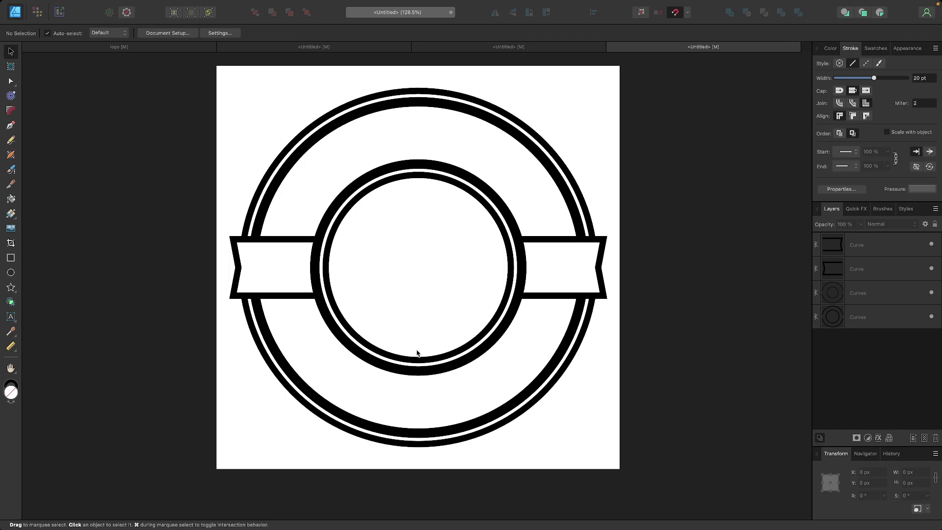
scroll(402, 339, "up", 1)
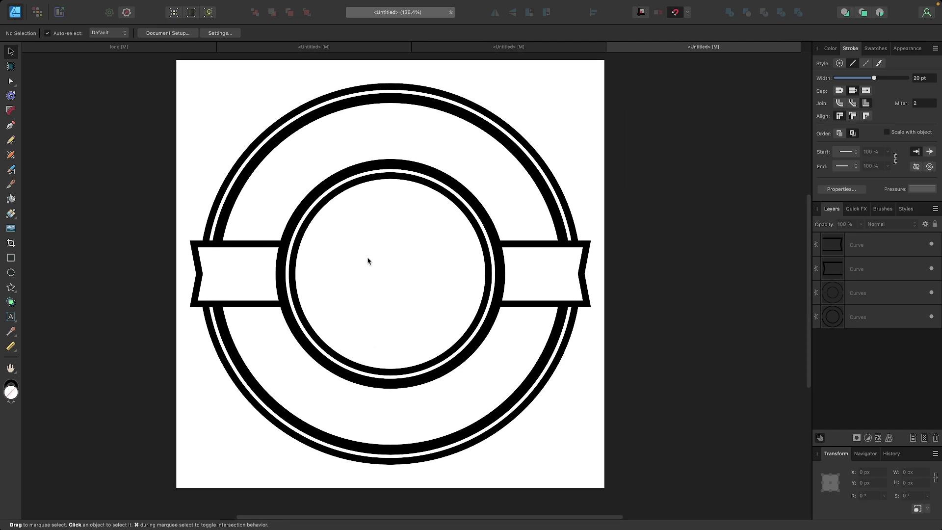
scroll(368, 258, "right", 2)
left_click(12, 273)
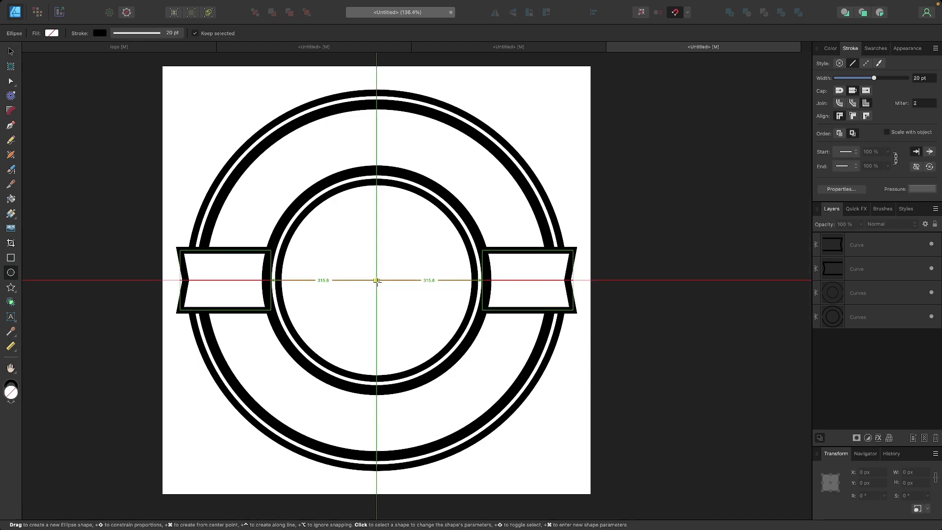
mouse_move(376, 280)
left_mouse_down()
mouse_move(408, 298)
mouse_move(473, 376)
mouse_move(524, 394)
left_mouse_up()
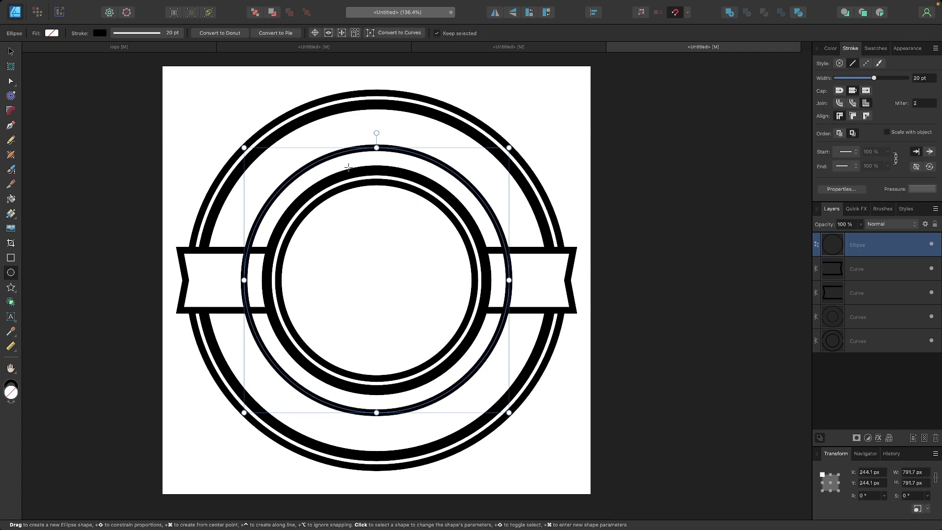
Convert the new circle to a text path starting on its upper-left arc and enter the text LOGO
scroll(347, 167, "up", 5)
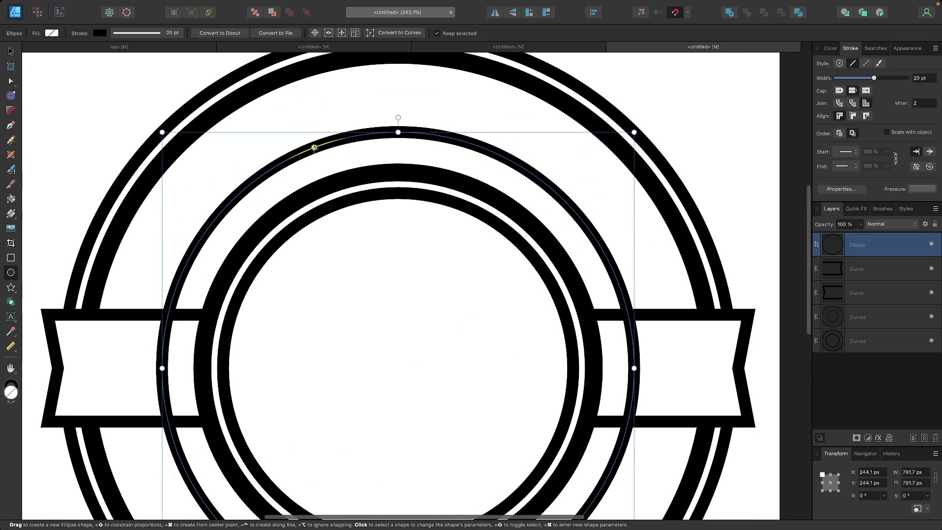
scroll(308, 151, "down", 4)
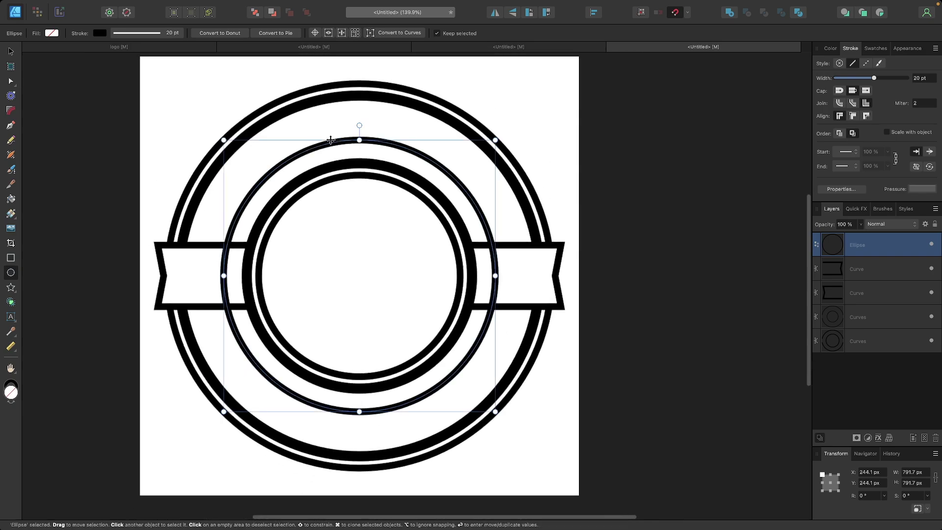
scroll(235, 215, "up", 1)
scroll(234, 214, "right", 1)
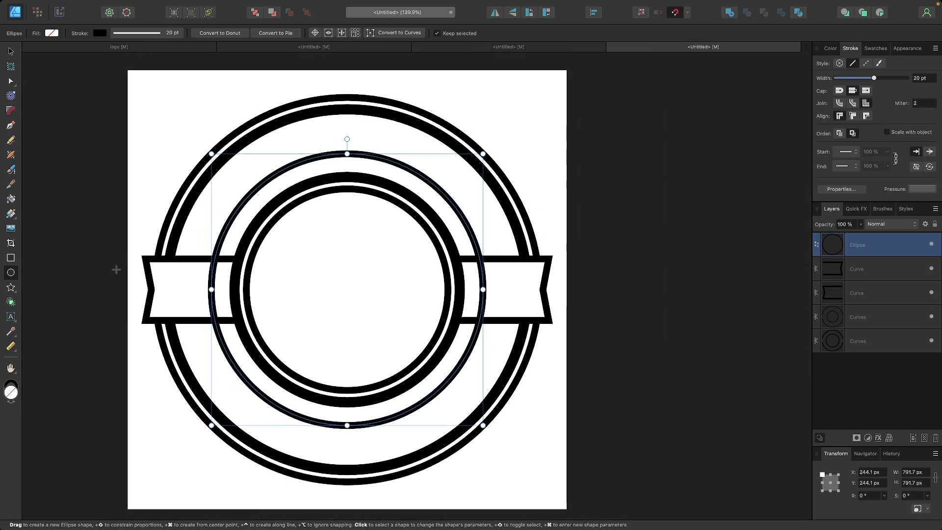
scroll(116, 269, "up", 2)
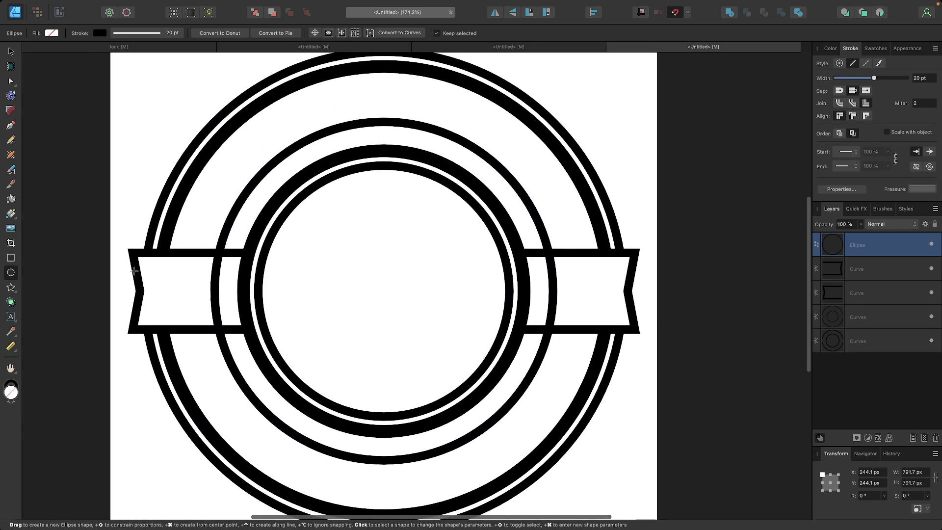
left_click(10, 317)
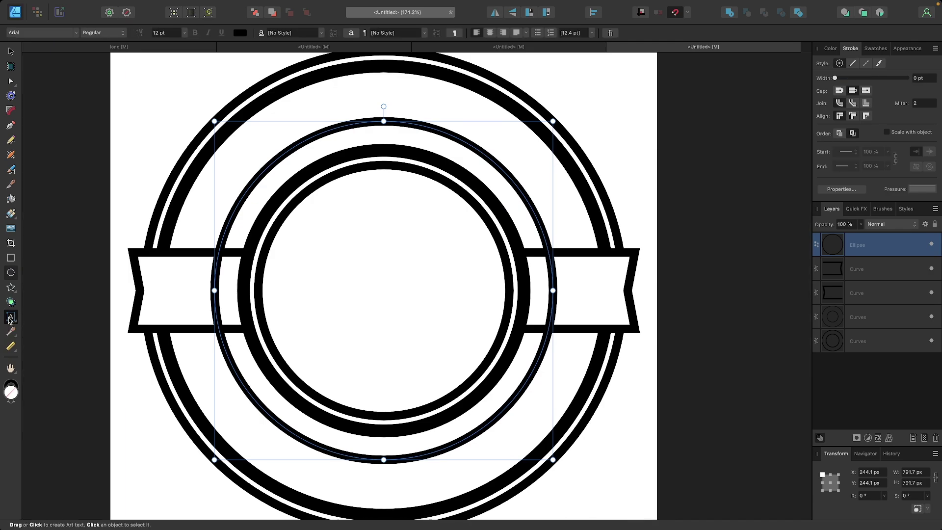
scroll(295, 127, "up", 5)
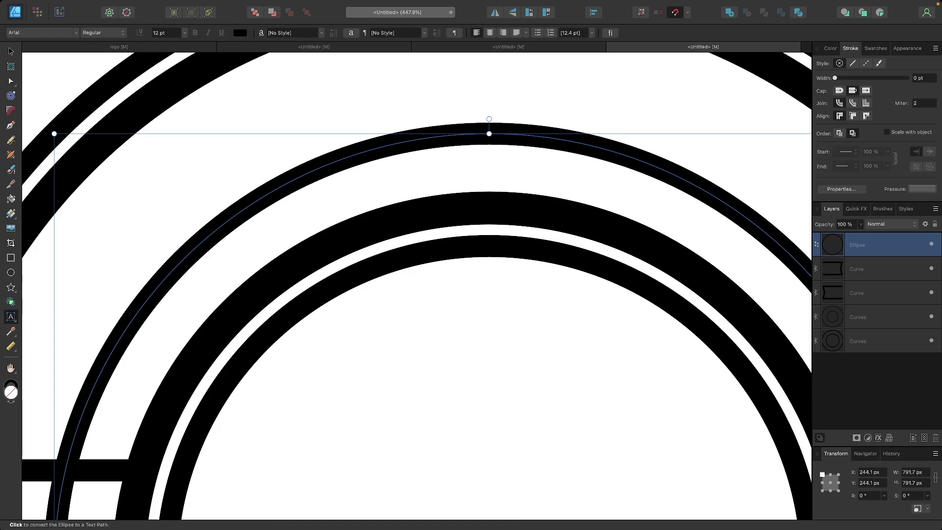
left_click(269, 193)
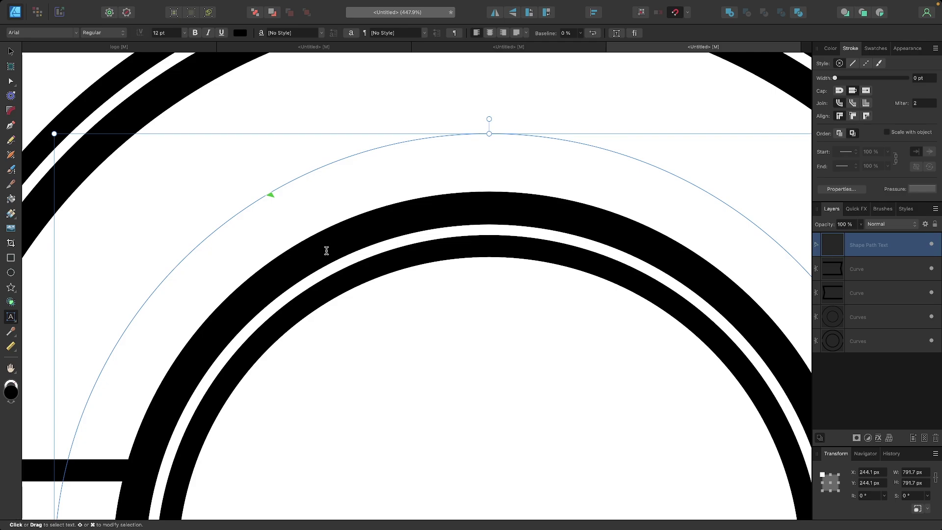
scroll(326, 251, "down", 5)
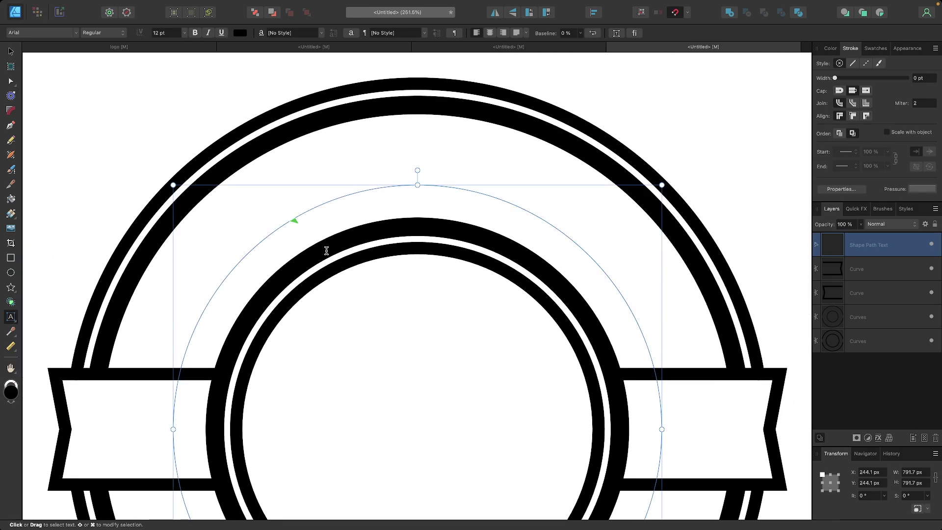
type("LOGO")
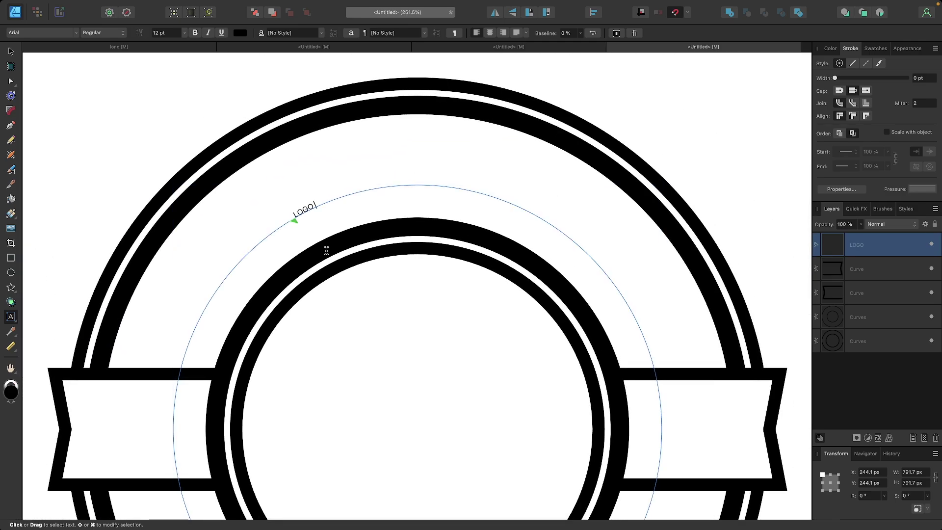
Complete the path text as LOGO DESIGN and set its font to Inter 28pt in the Black weight
type(" DESIGN")
scroll(326, 250, "down", 2)
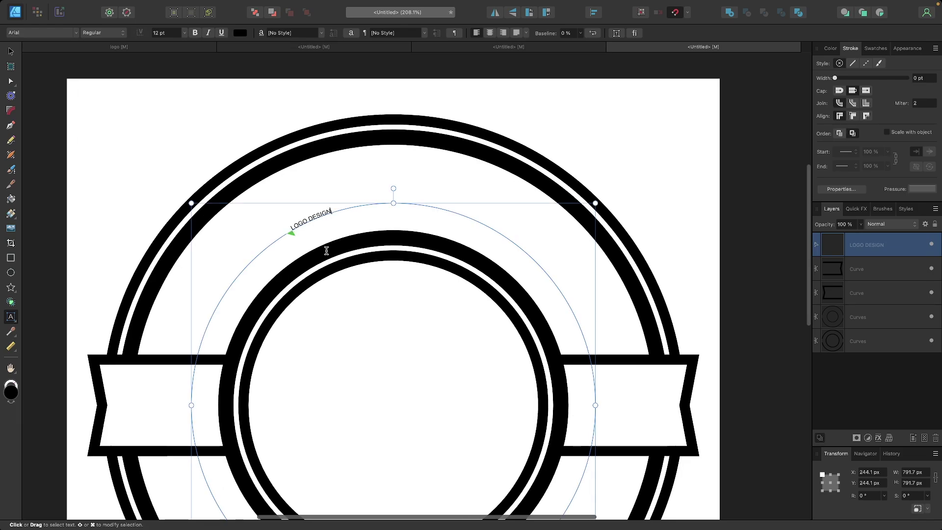
key("super+a")
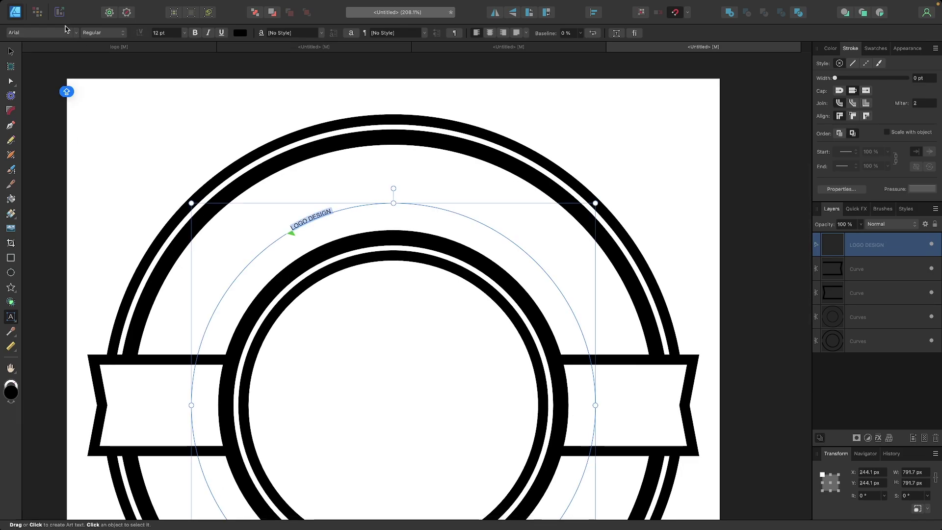
left_click(79, 35)
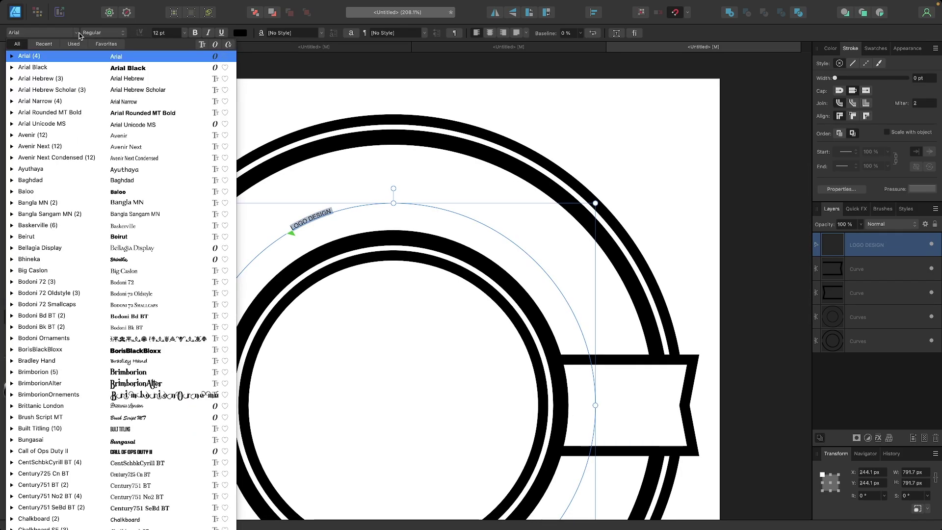
type("INTER")
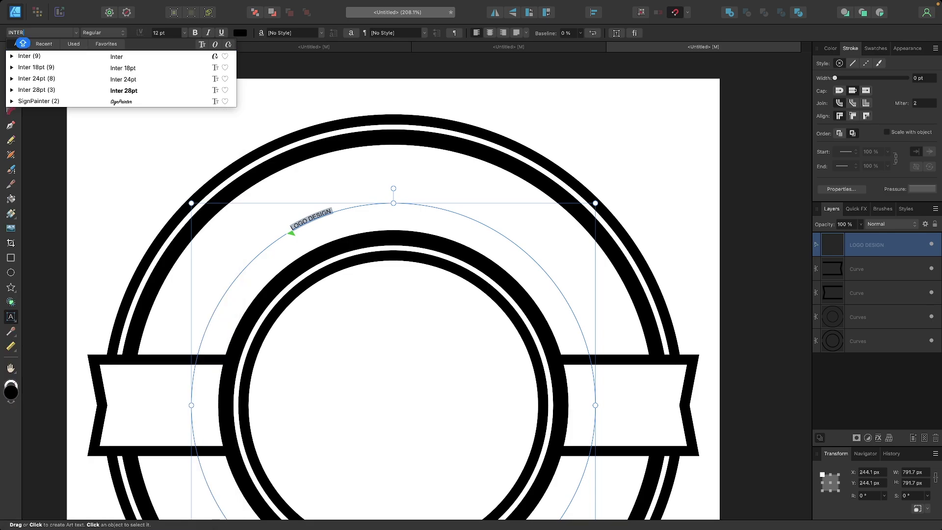
key("Down")
key("Down")
key("Down")
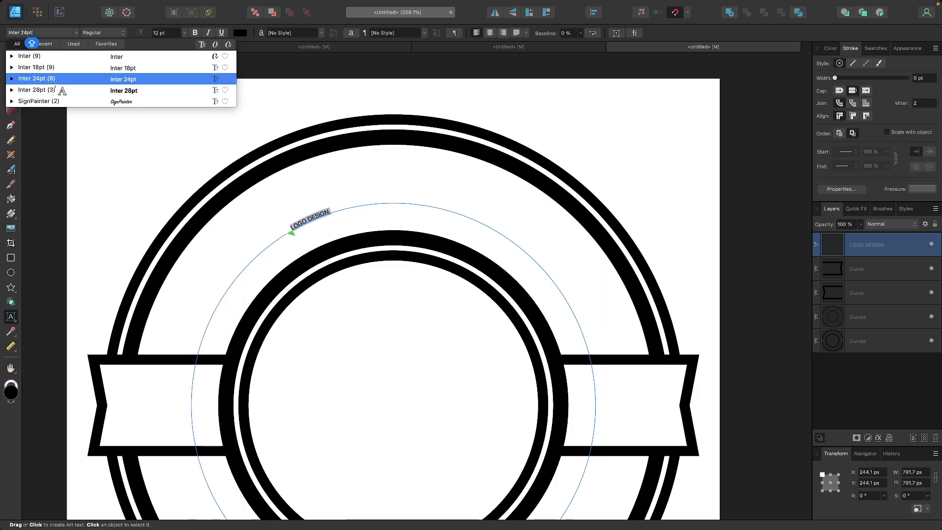
left_click(62, 90)
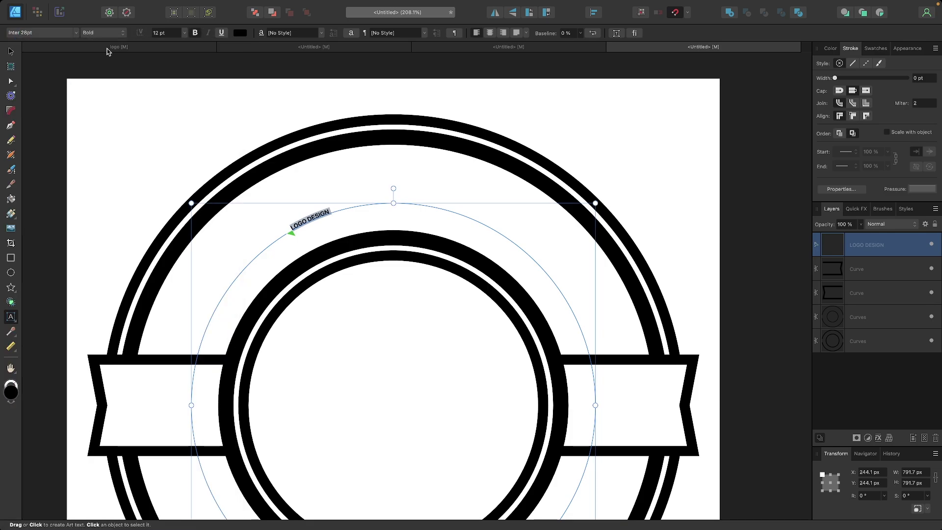
left_click(109, 32)
left_click(93, 45)
Place the text path's start at the circle's leftmost point and its end at the rightmost point, and centre-align the text
scroll(184, 179, "down", 2)
scroll(169, 275, "down", 1)
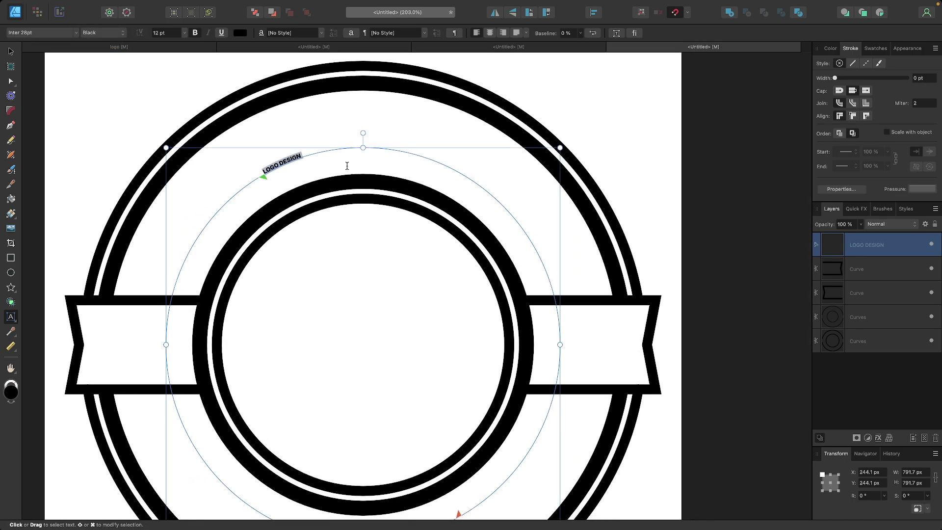
scroll(365, 231, "down", 2)
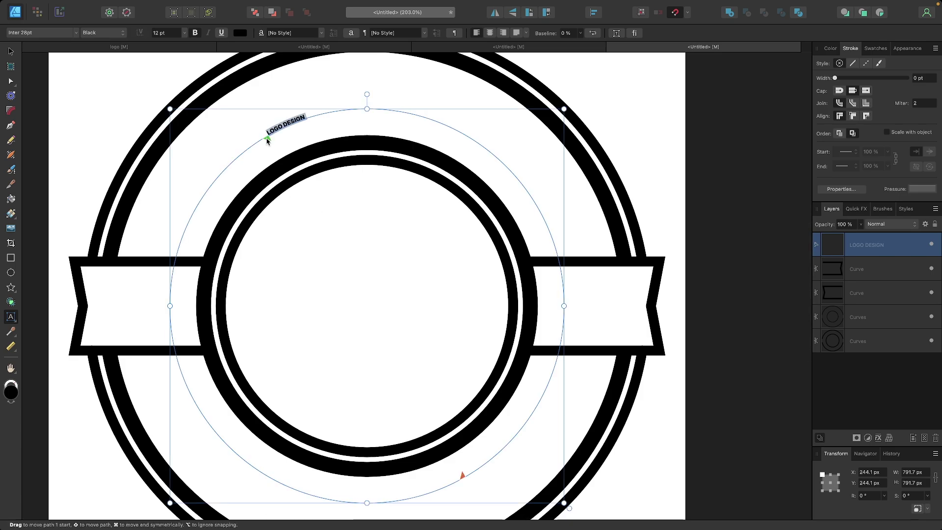
left_click_drag(268, 141, 179, 306)
scroll(179, 307, "down", 2)
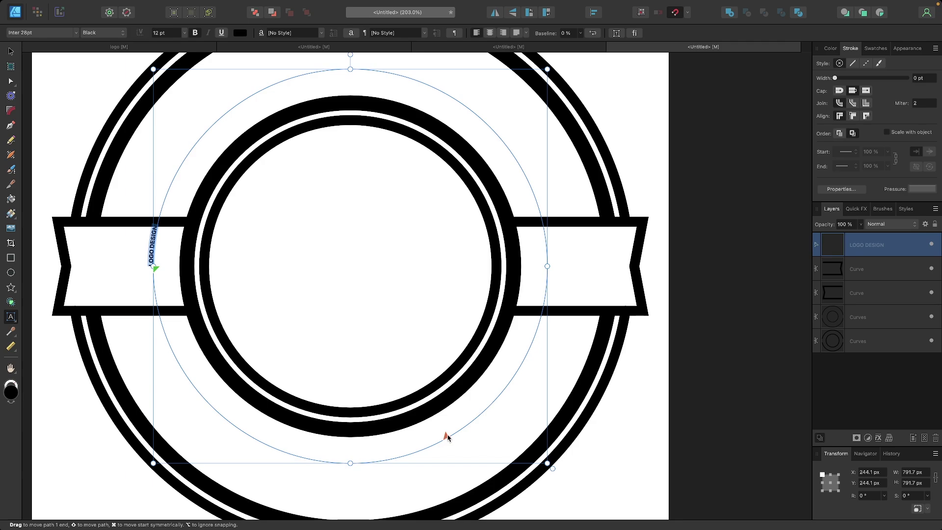
left_click_drag(446, 437, 515, 362)
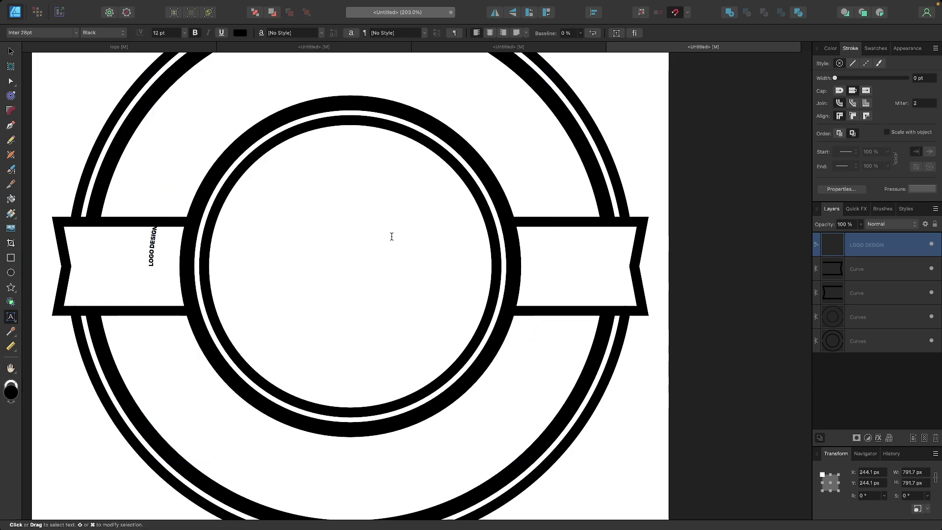
scroll(389, 231, "up", 3)
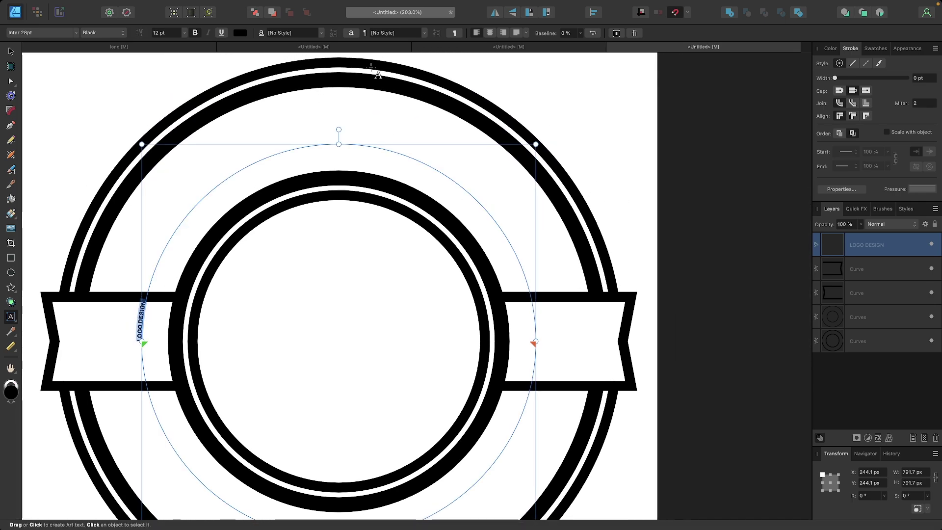
left_click(490, 33)
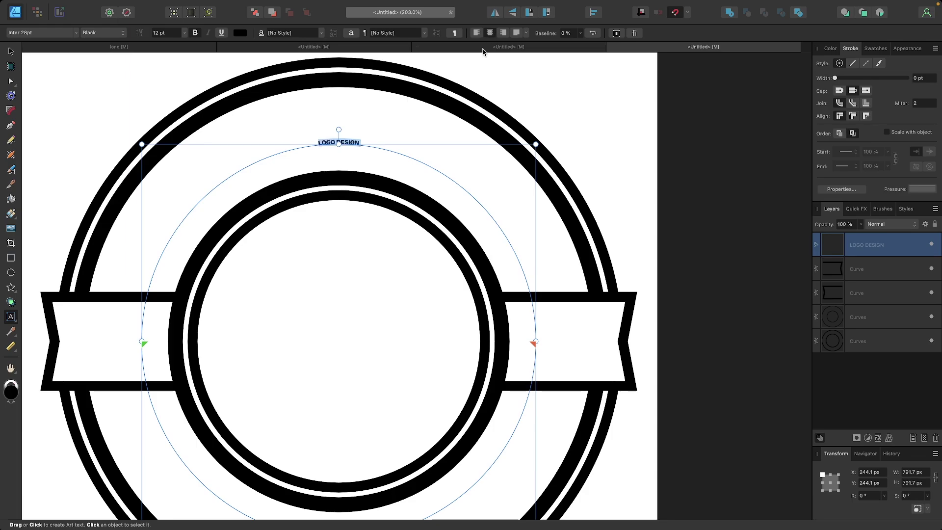
Set the size of the curved LOGO DESIGN text to 125 pt
scroll(284, 220, "up", 2)
scroll(284, 220, "left", 1)
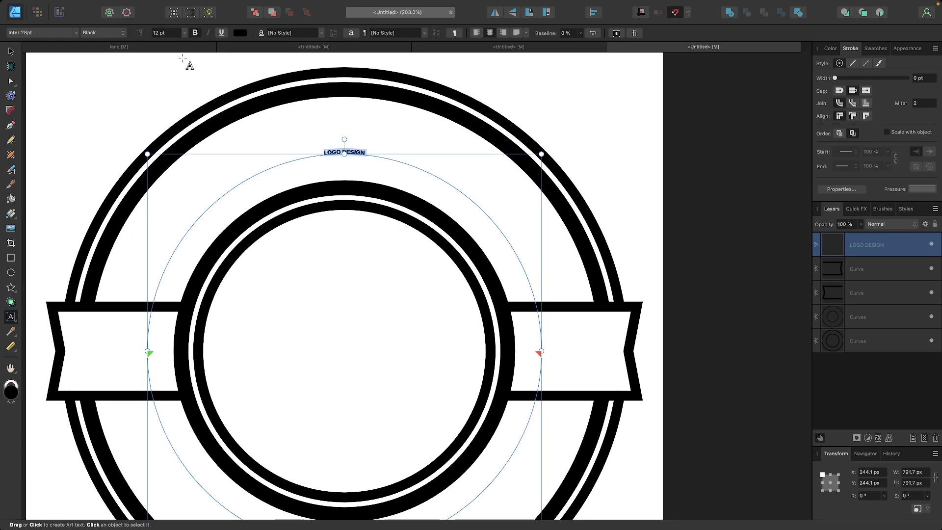
left_click(183, 32)
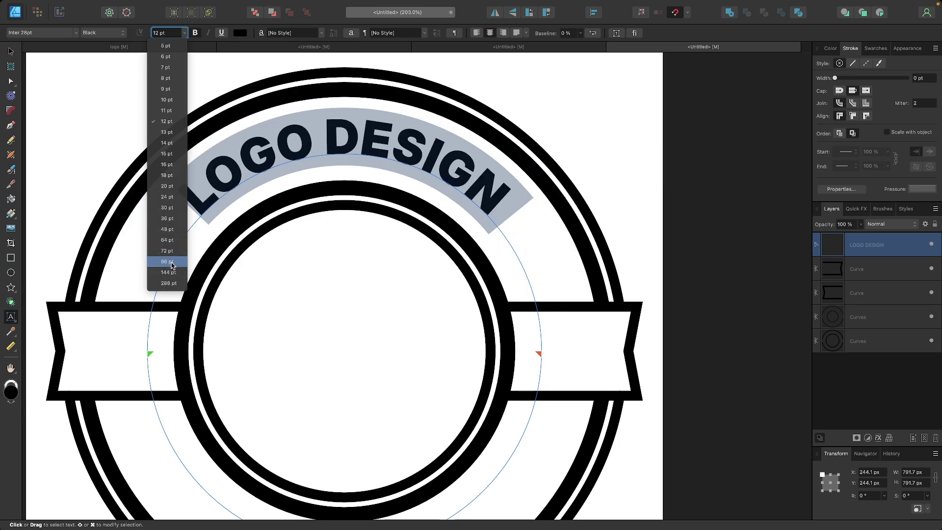
left_click(171, 263)
left_click(166, 34)
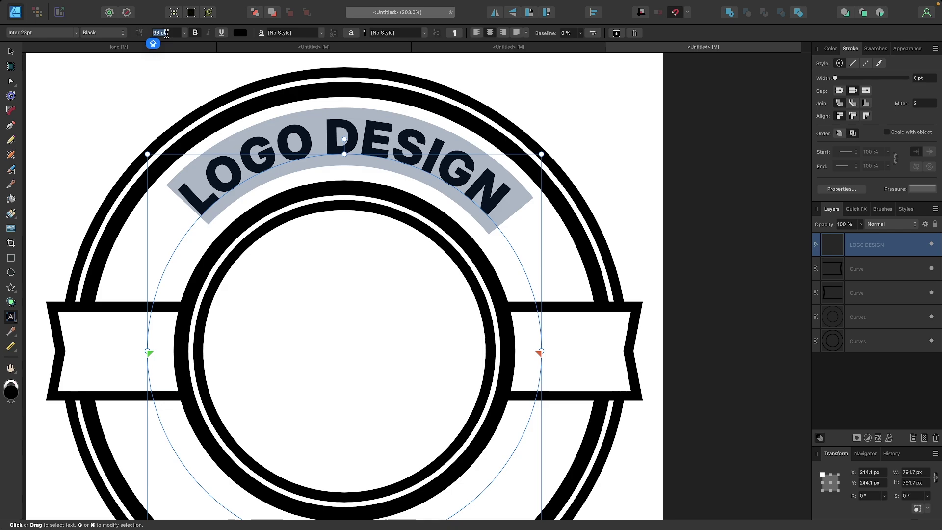
type("125")
key("Return")
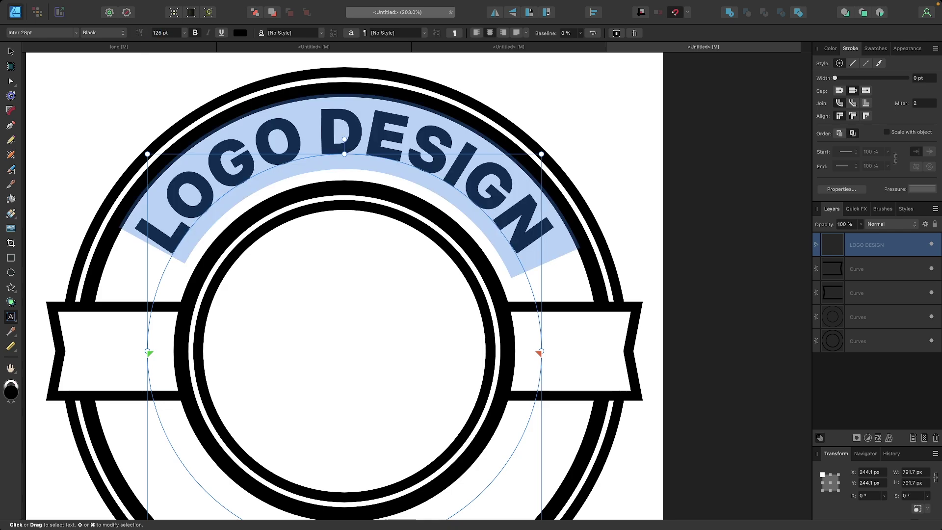
Shrink the circular text path about its centre to about 744 px in diameter
scroll(393, 265, "down", 5)
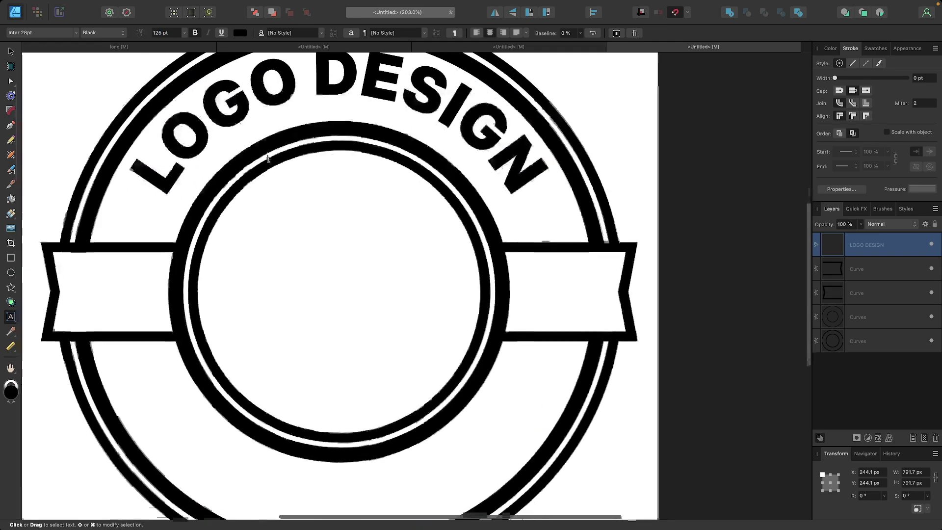
scroll(393, 264, "up", 5)
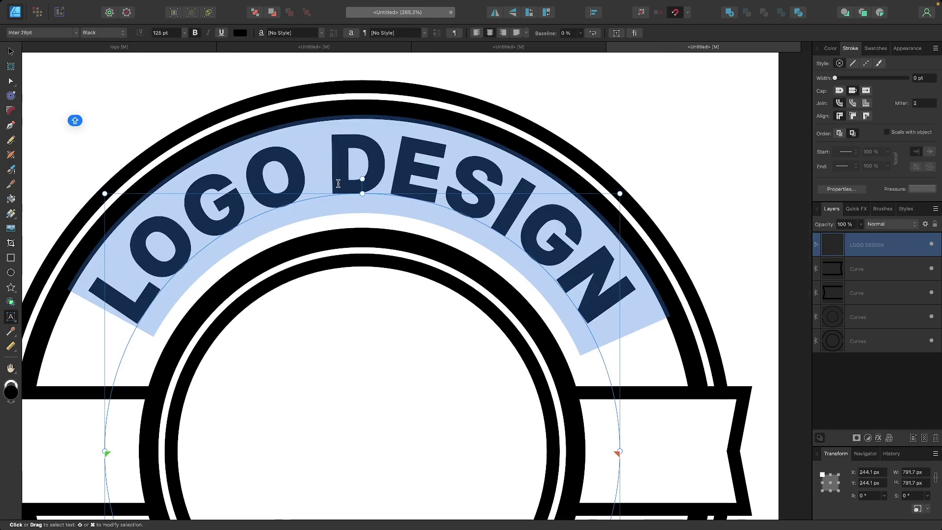
scroll(347, 261, "down", 5)
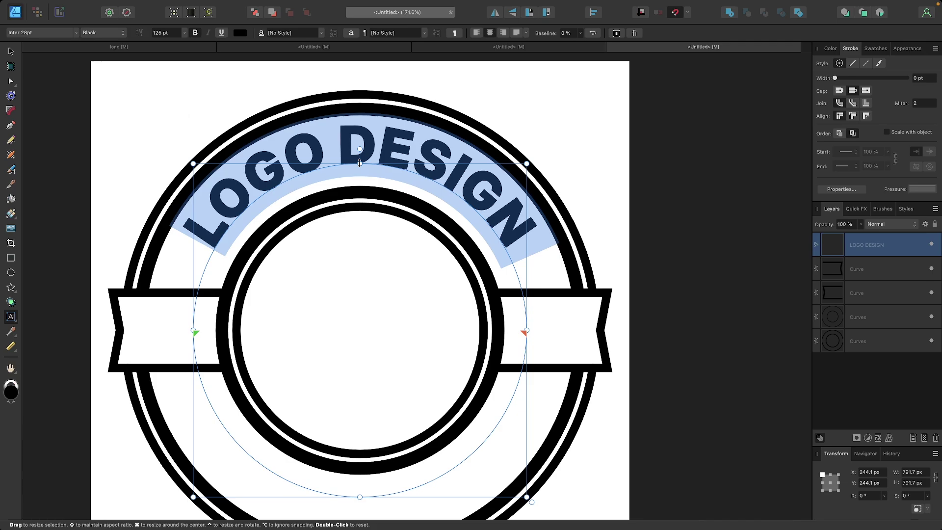
mouse_move(360, 163)
left_mouse_down()
mouse_move(368, 160)
mouse_move(364, 173)
left_mouse_up()
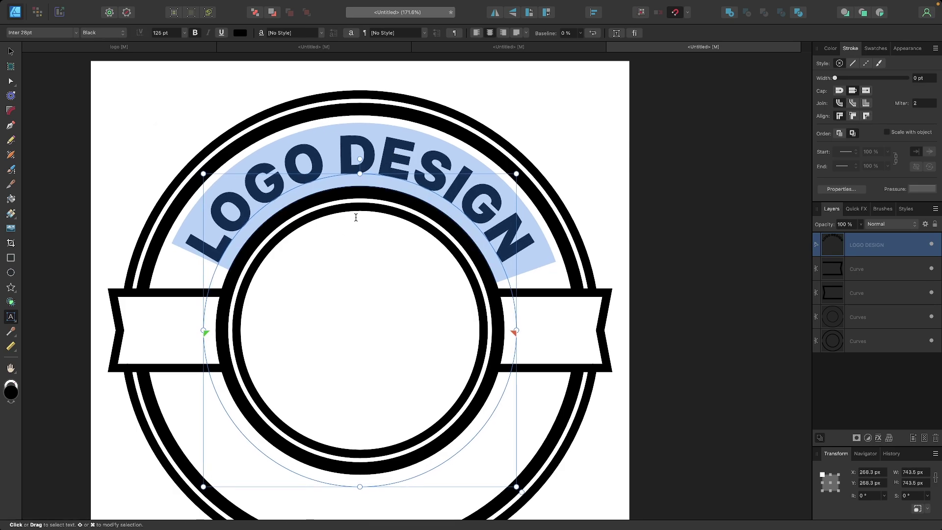
Tighten the letter spacing of the whole LOGO DESIGN text slightly
scroll(328, 251, "up", 2)
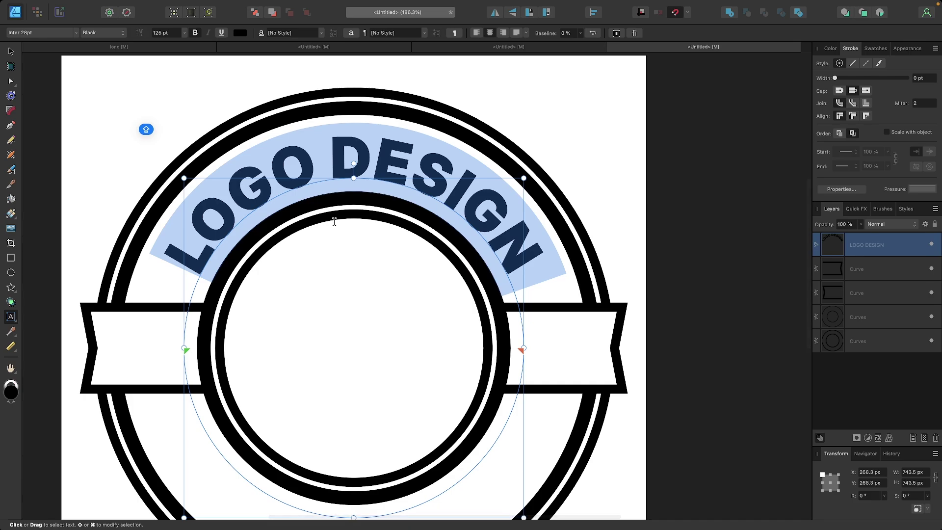
key("alt+Left")
key("alt+Left")
key("alt+Left")
key("alt+Left")
key("alt+Left")
key("alt+Left")
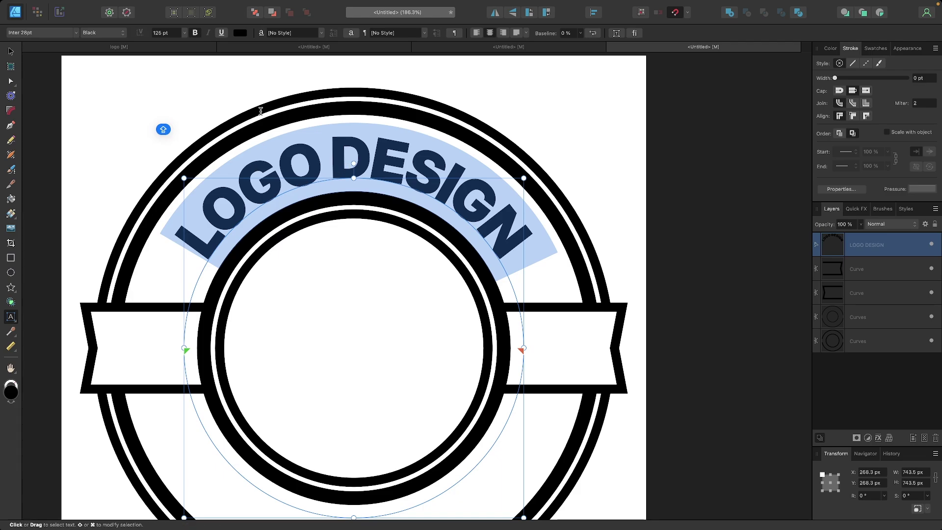
Set the size of the LOGO DESIGN text to 135 pt and deselect it
left_click(170, 31)
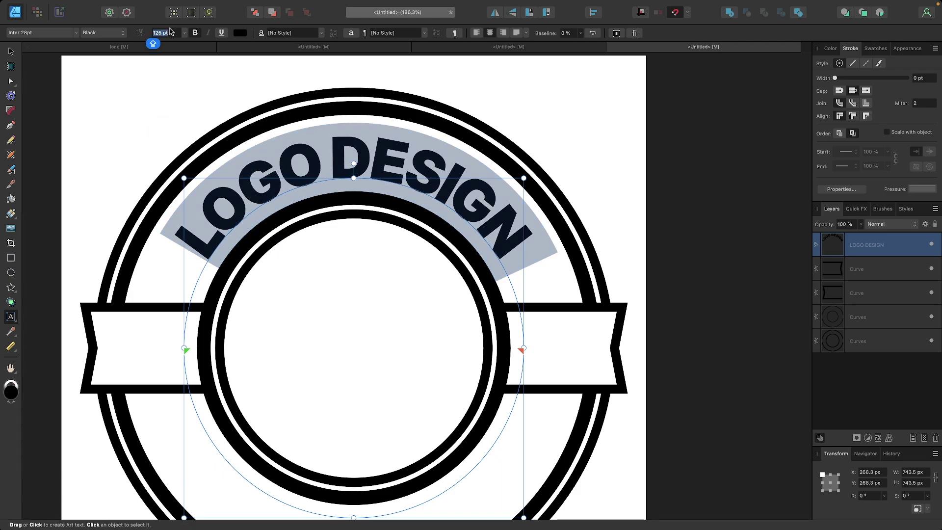
type("135")
key("Return")
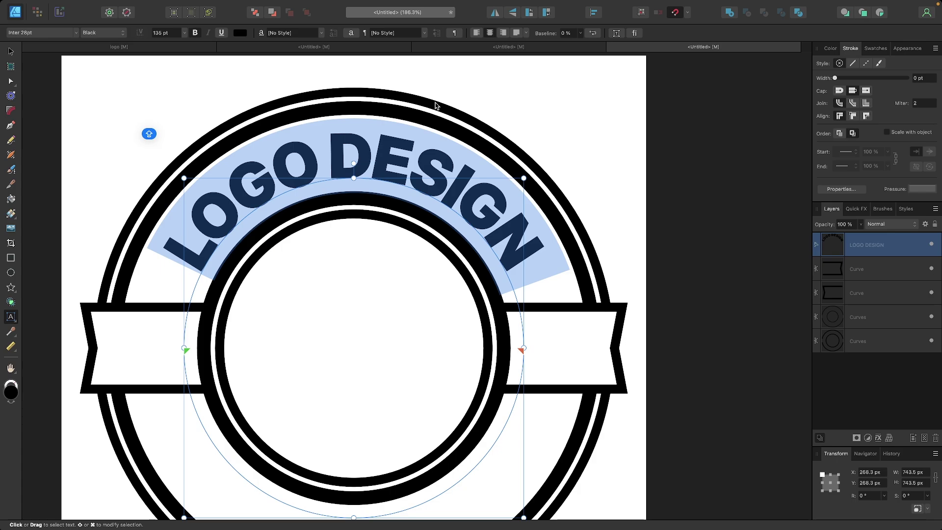
left_click(11, 51)
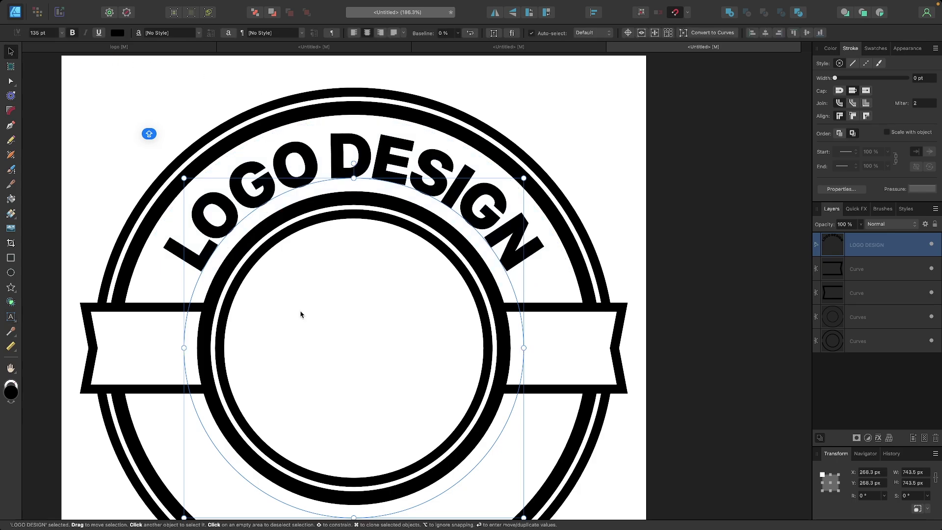
scroll(377, 344, "down", 2)
scroll(376, 345, "down", 4)
left_click(641, 324)
scroll(641, 324, "down", 2)
scroll(642, 324, "left", 2)
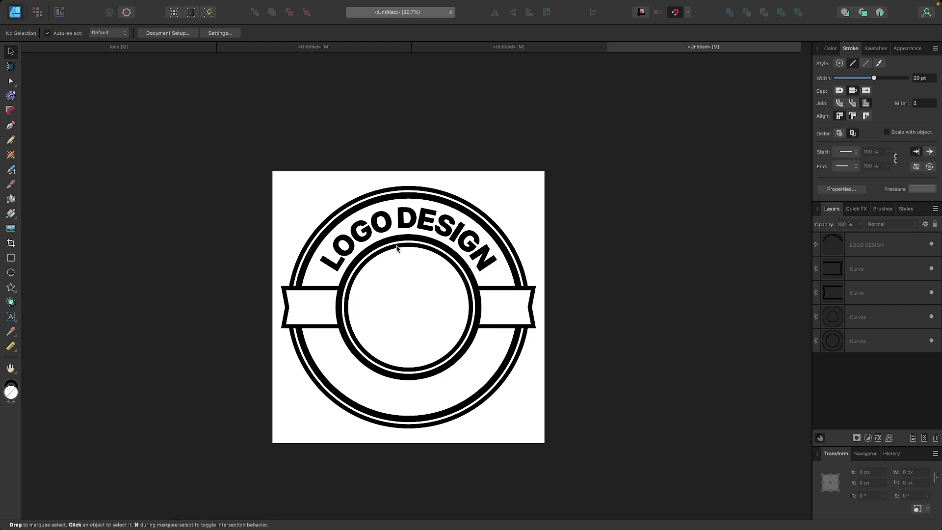
Enlarge the circular text path about its centre to about 755 px in diameter
scroll(392, 258, "up", 6)
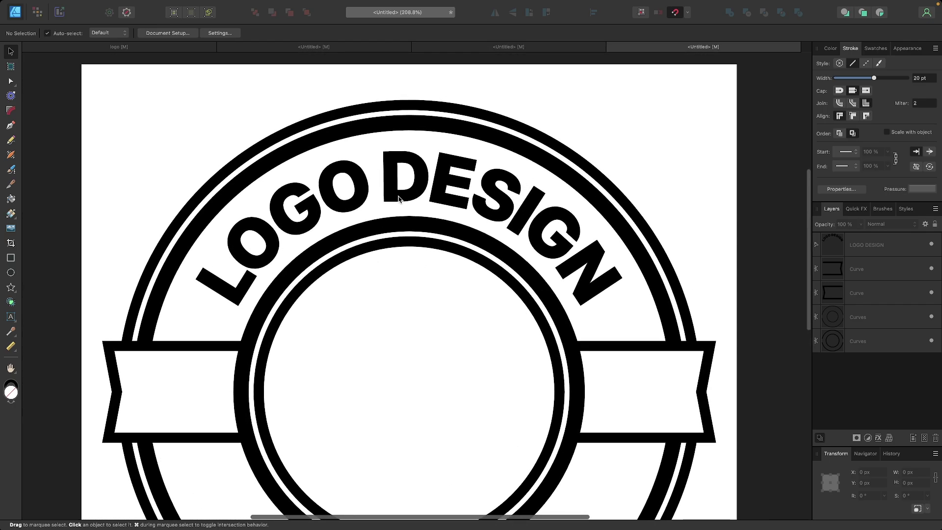
left_click(410, 200)
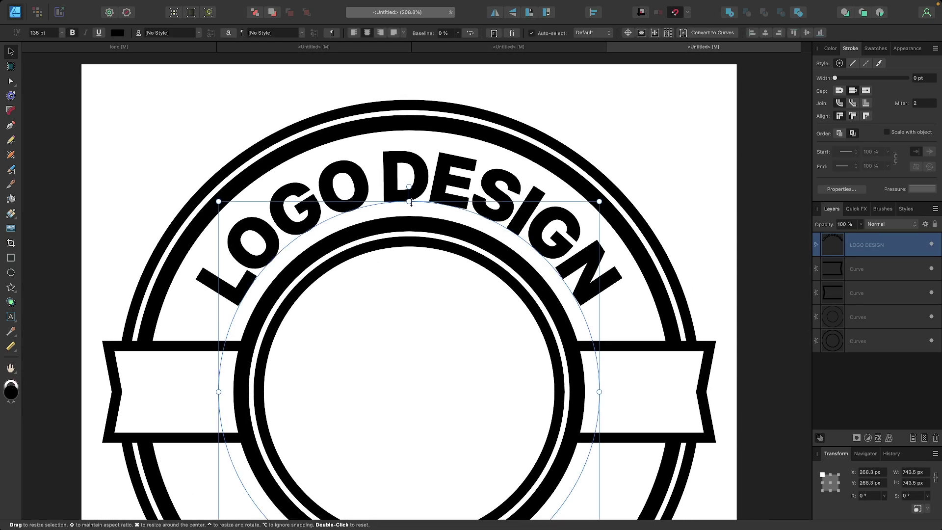
mouse_move(410, 201)
left_mouse_down()
mouse_move(410, 212)
mouse_move(410, 191)
mouse_move(412, 199)
left_mouse_up()
scroll(410, 201, "down", 5)
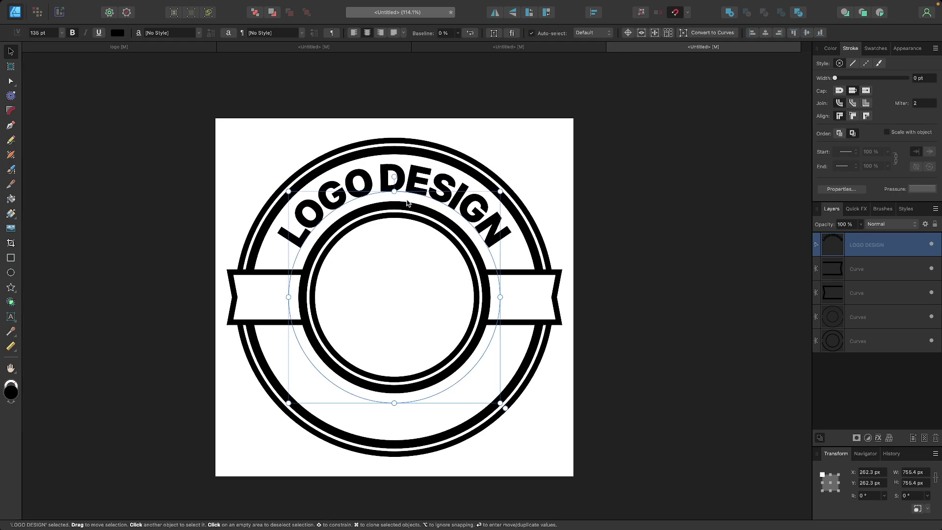
Convert the LOGO DESIGN path text to curves and deselect the resulting letters
scroll(407, 203, "up", 1)
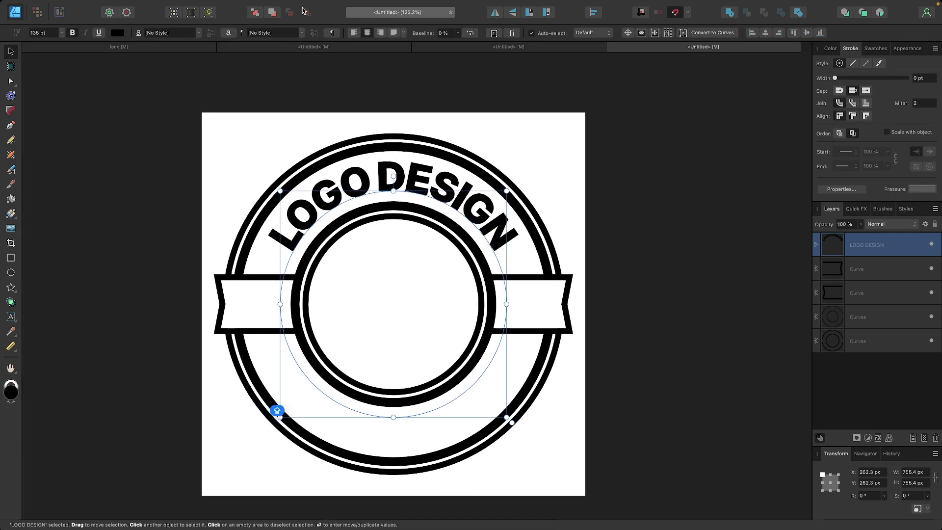
mouse_move(282, 5)
left_click(168, 6)
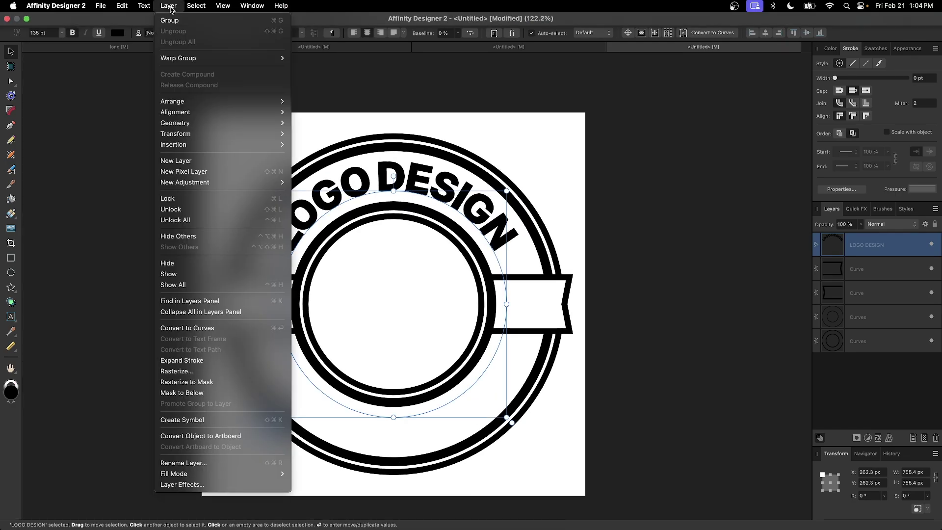
left_click(213, 328)
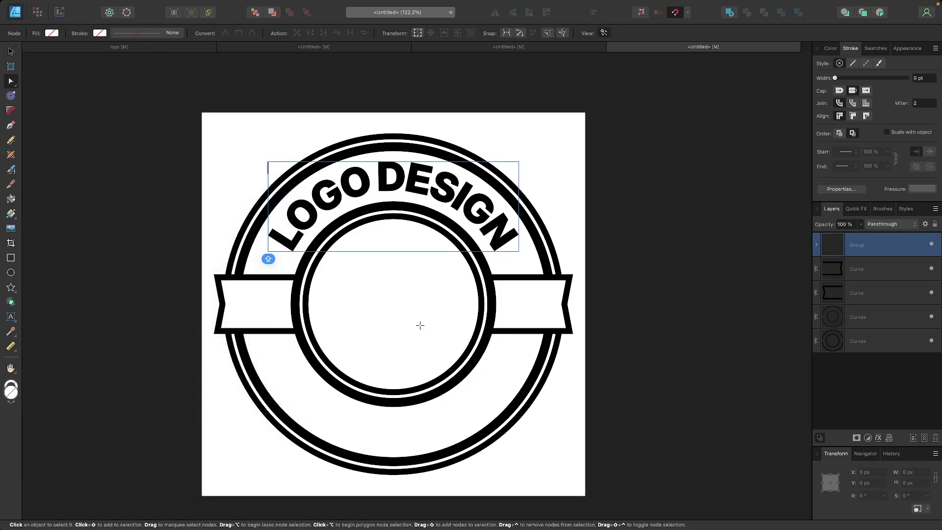
scroll(420, 324, "up", 3)
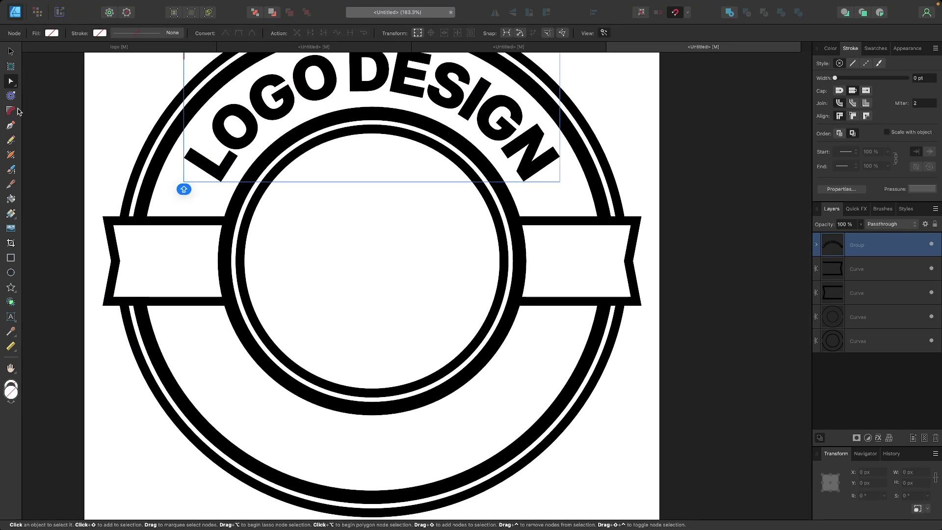
left_click(10, 52)
scroll(347, 254, "down", 2)
left_click(775, 275)
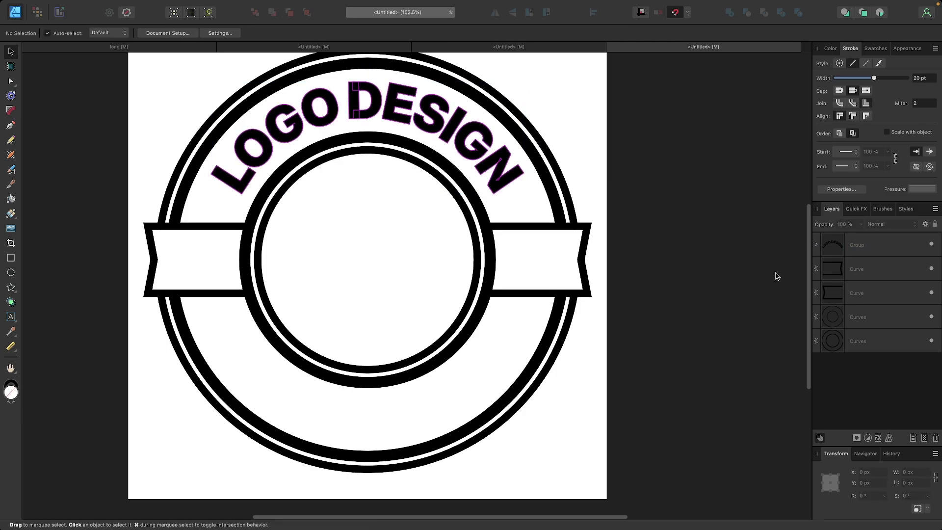
scroll(524, 255, "left", 2)
scroll(524, 255, "right", 2)
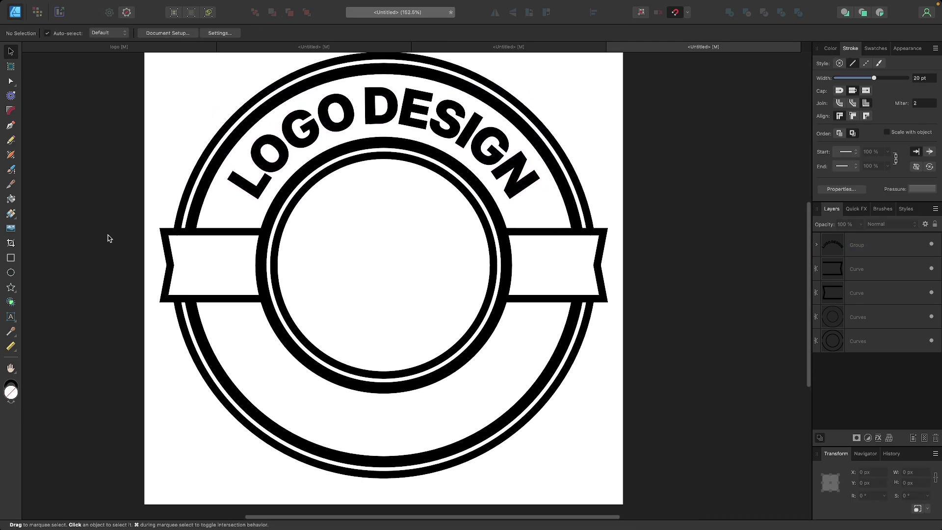
Draw a circle from the badge's centre, about 960 px in diameter, around the curved LOGO DESIGN lettering
left_click(11, 272)
scroll(303, 276, "right", 2)
scroll(302, 276, "down", 1)
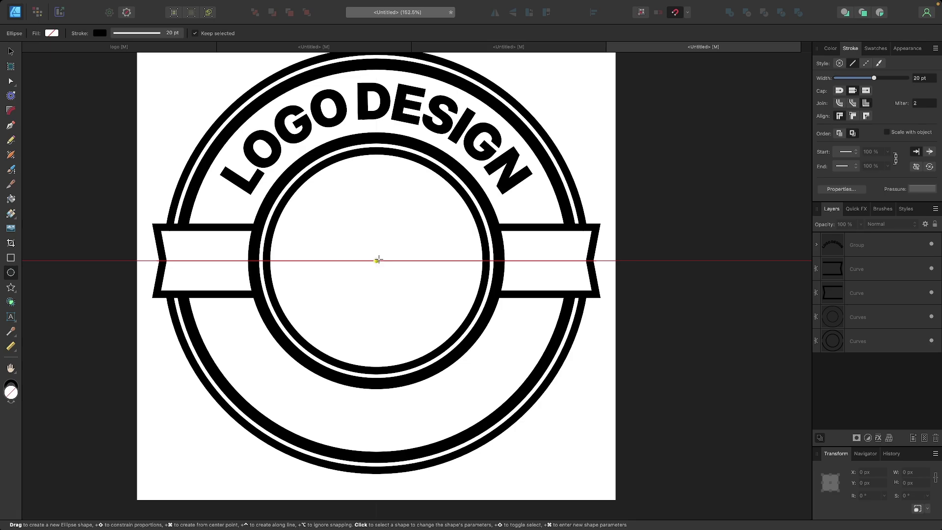
left_click_drag(376, 260, 557, 438)
scroll(252, 305, "down", 2)
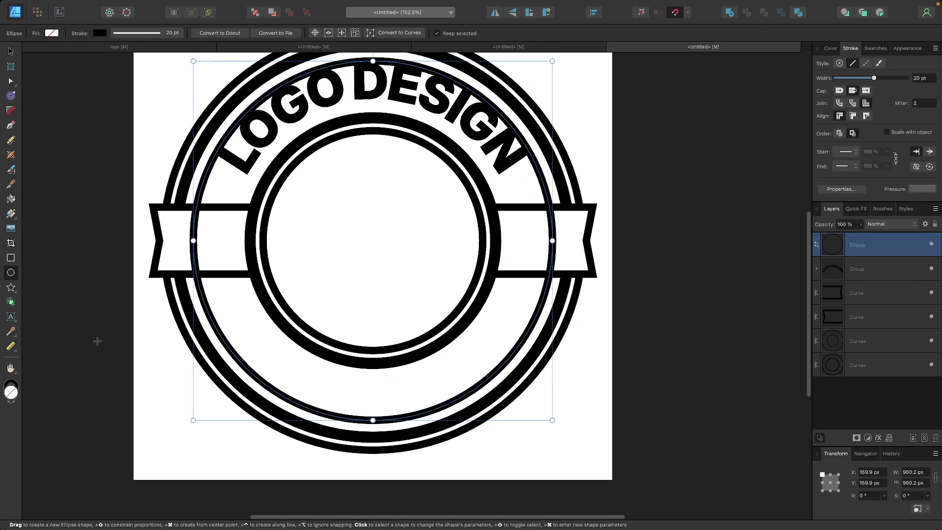
Convert the new circle into a text path along its lower inside edge and enter AFFINITY DESIGNER at 48 pt
left_click(11, 316)
scroll(282, 431, "up", 5)
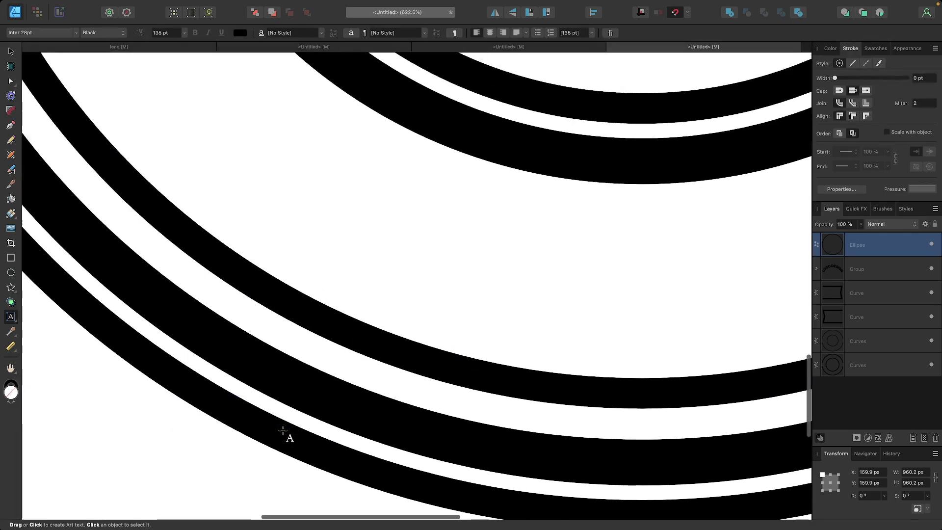
left_click(320, 333)
scroll(301, 332, "down", 5)
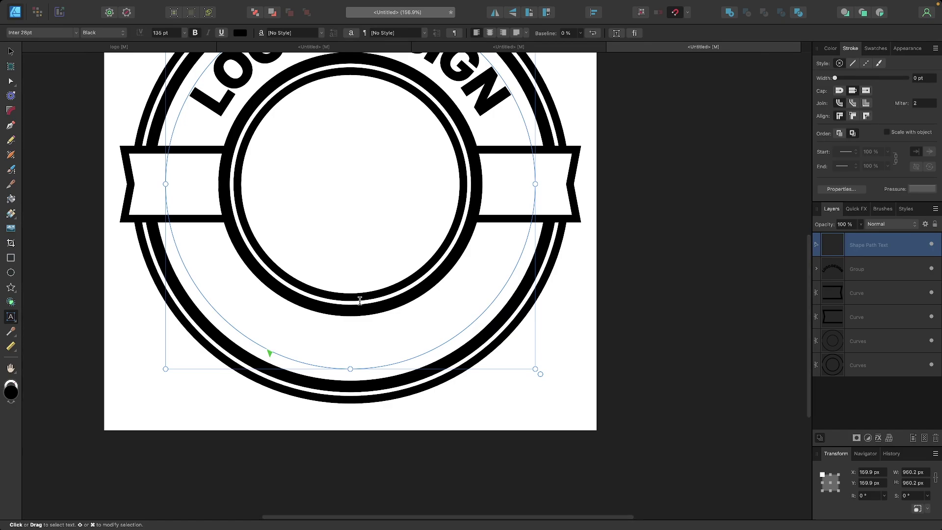
left_click(184, 33)
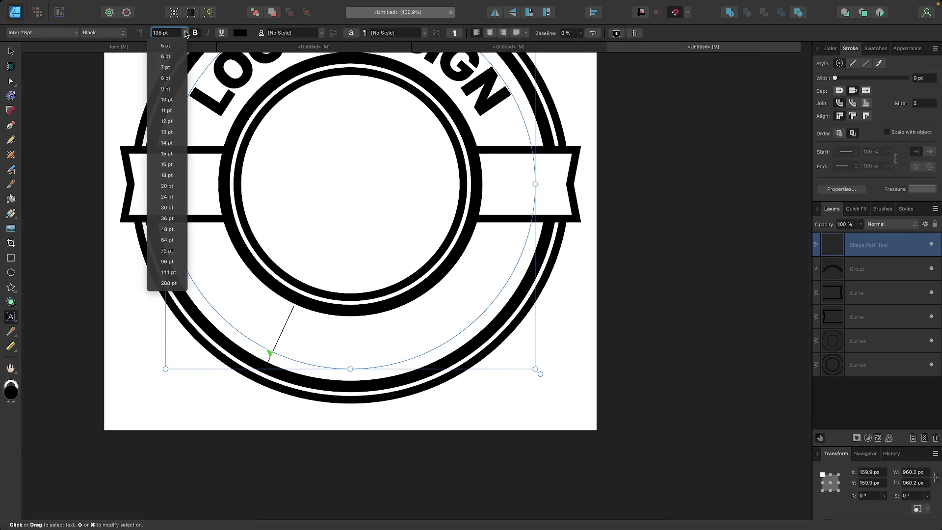
left_click(180, 229)
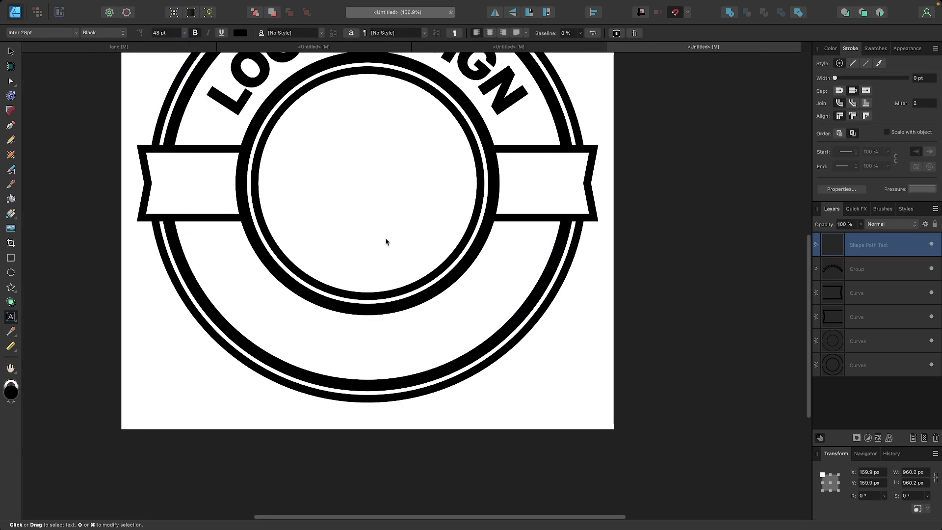
type("AFFINI")
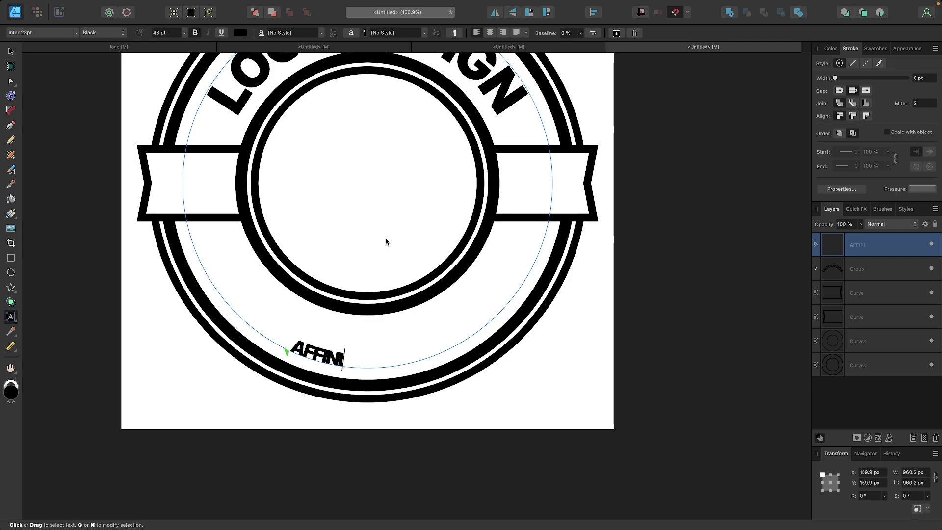
type("TY DESIGN")
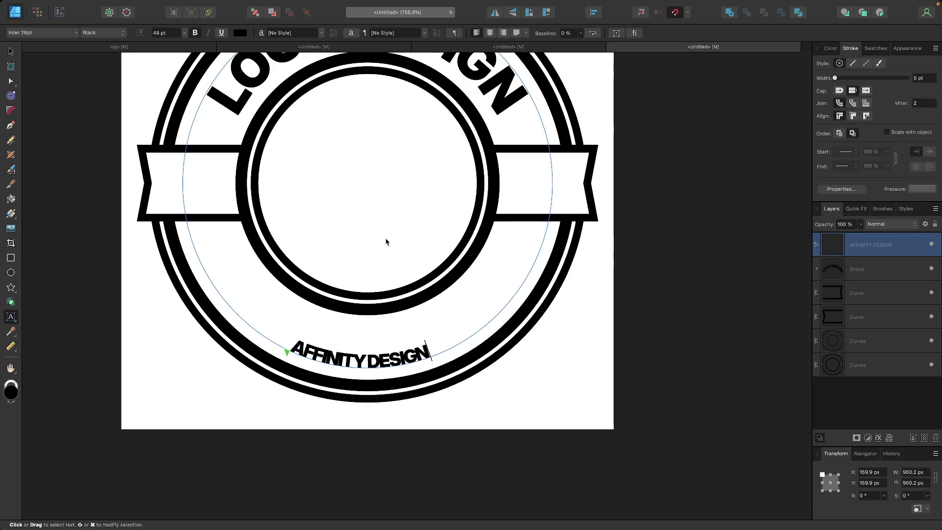
type("ER")
Set the path text's start and end points at the circle's left and right extremes and centre-align AFFINITY DESIGNER
scroll(388, 248, "up", 2)
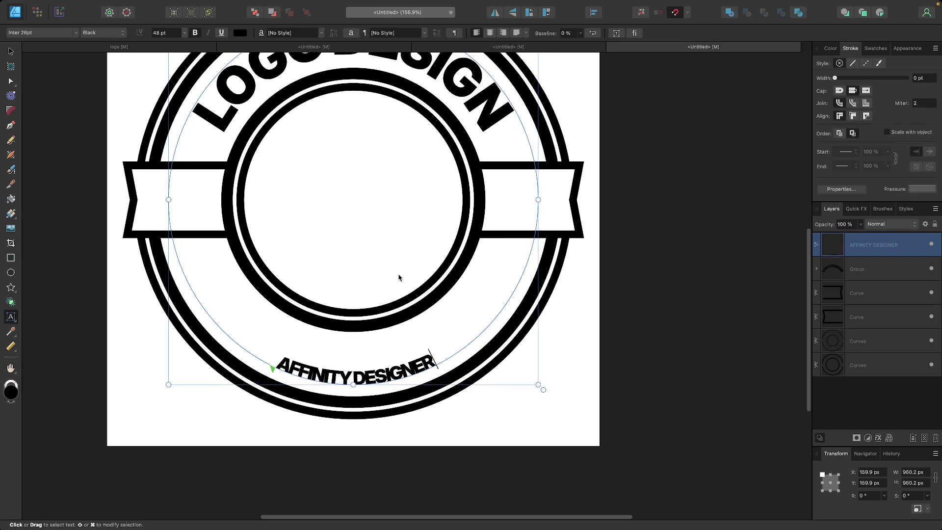
scroll(398, 278, "up", 1)
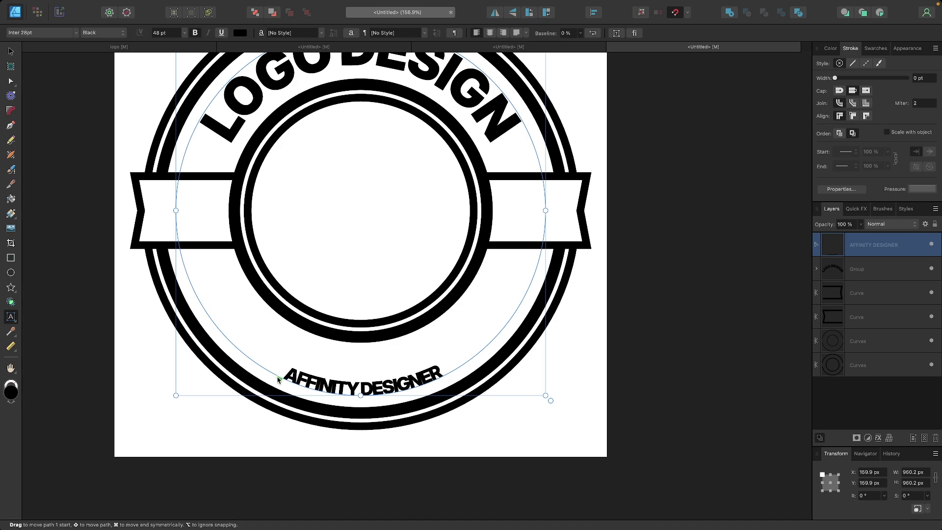
left_click_drag(278, 378, 178, 214)
scroll(375, 271, "down", 2)
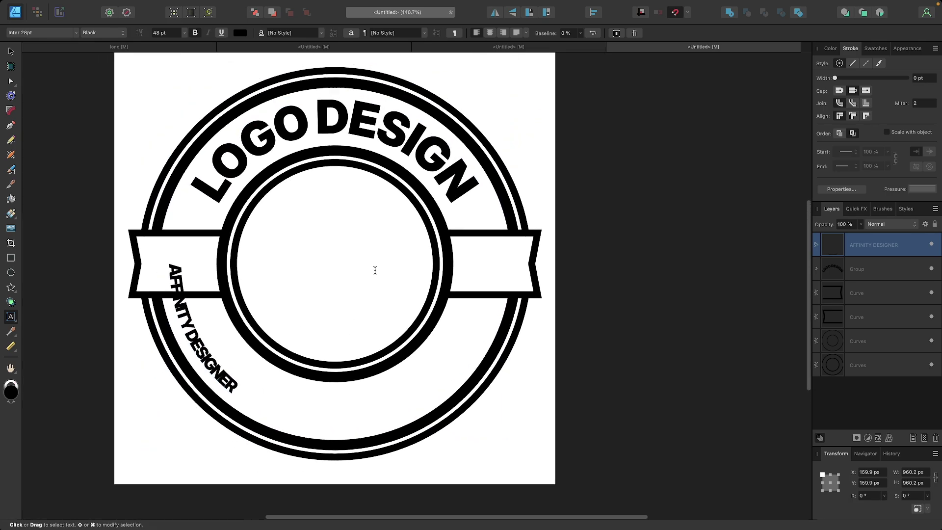
scroll(374, 270, "down", 1)
left_click_drag(403, 121, 504, 268)
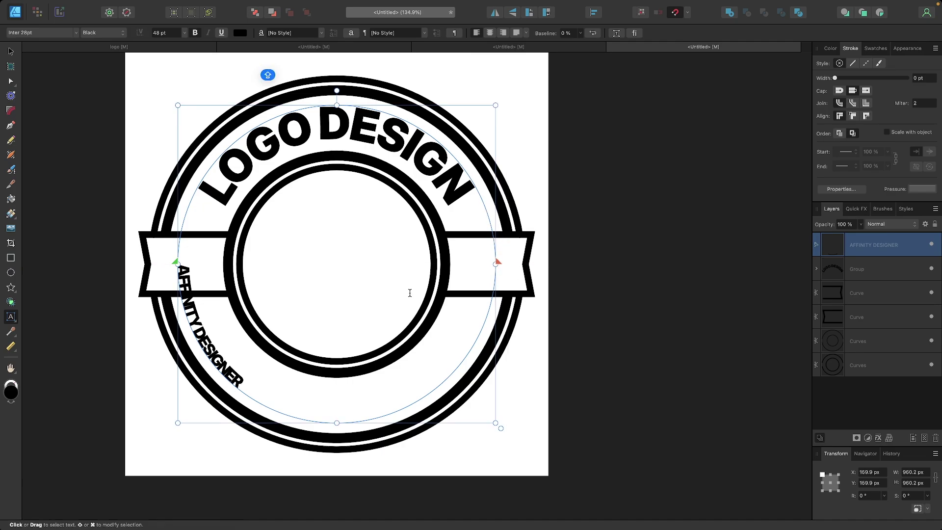
key("super+a")
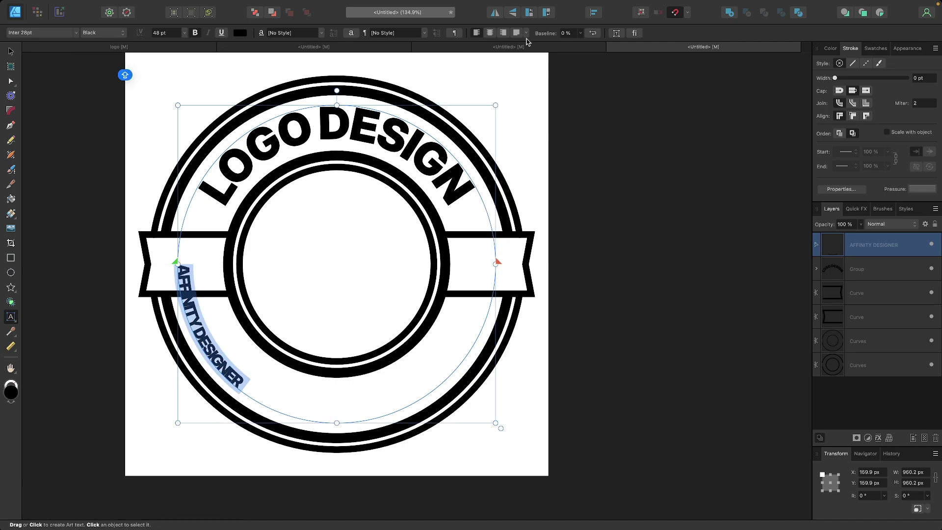
left_click(489, 33)
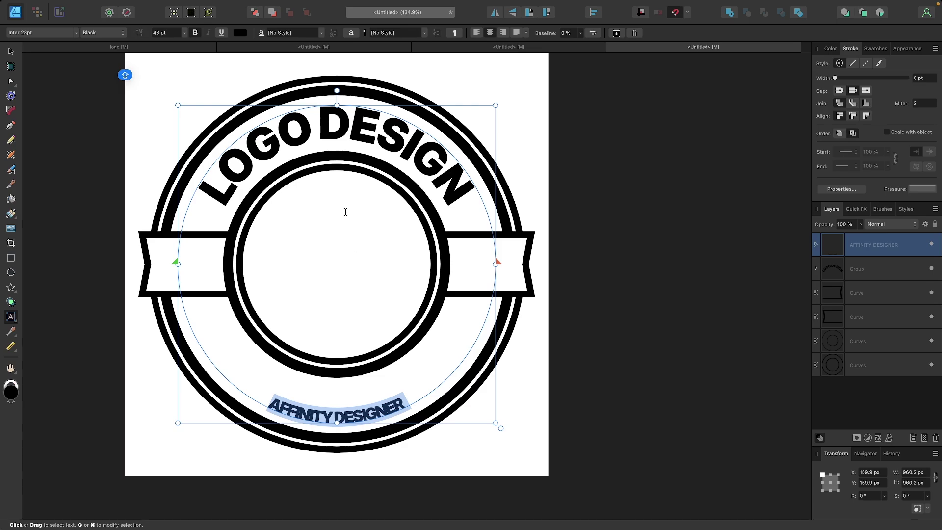
Set the font size of the AFFINITY DESIGNER text to 85 pt
left_click(185, 33)
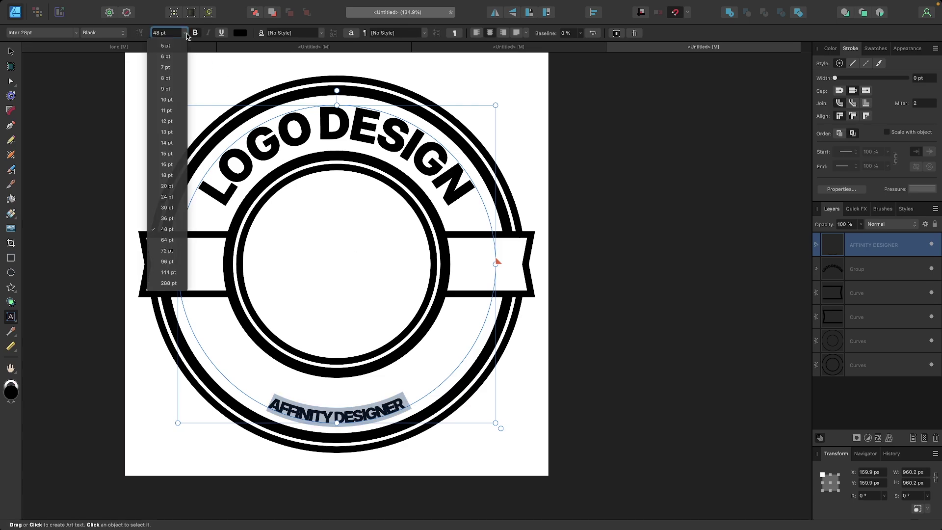
left_click(167, 250)
left_click(162, 31)
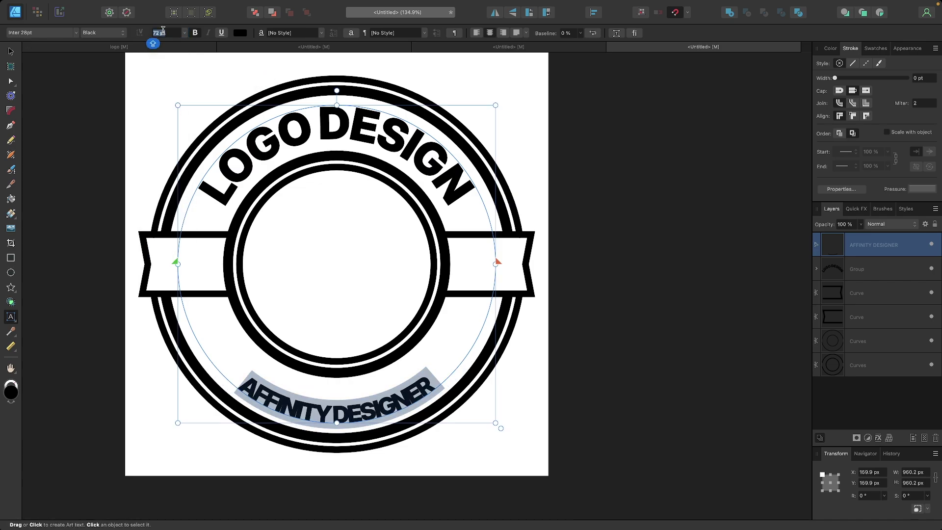
type("85")
key("Return")
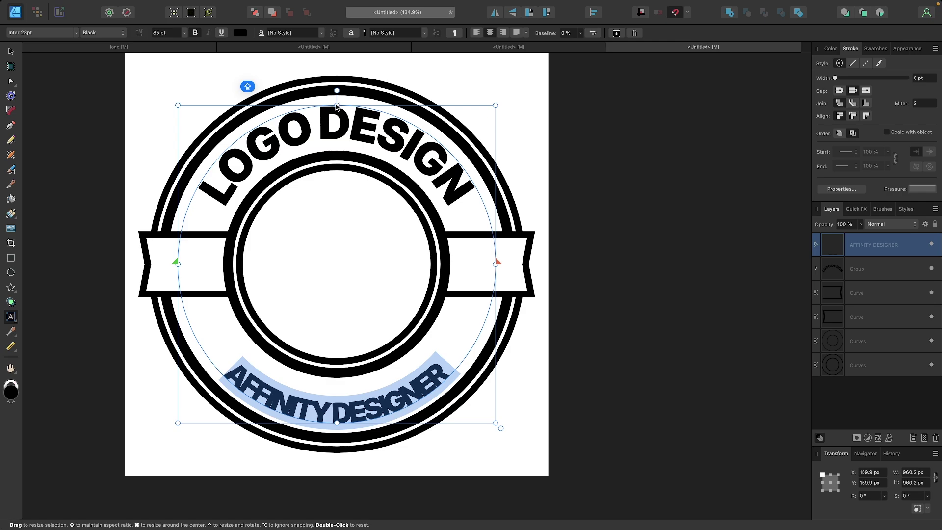
Shrink the AFFINITY DESIGNER text circle about its centre to about 907 px in diameter
left_click_drag(336, 107, 338, 117)
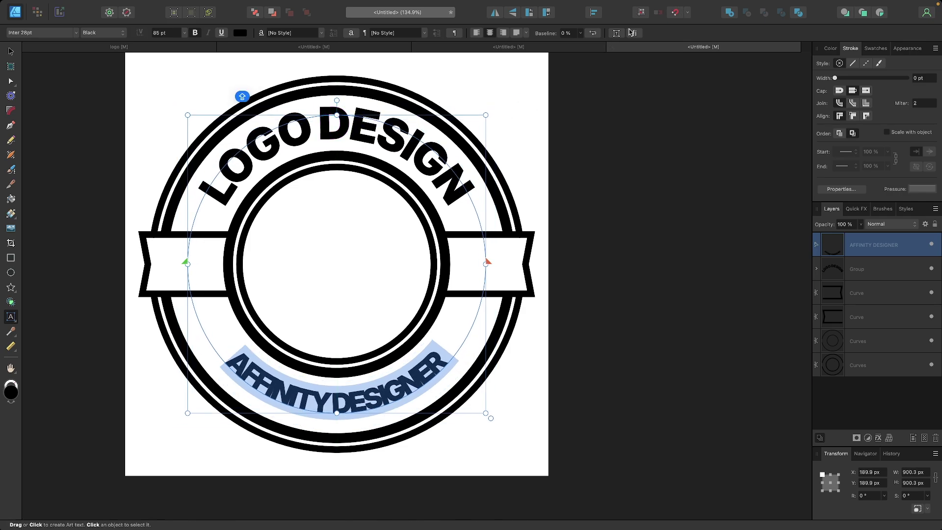
key("Right")
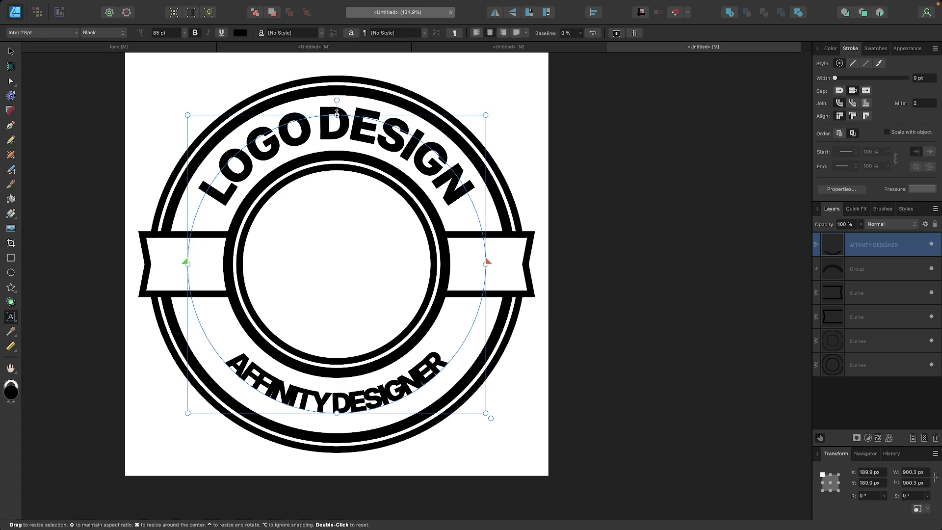
left_click_drag(337, 115, 342, 112)
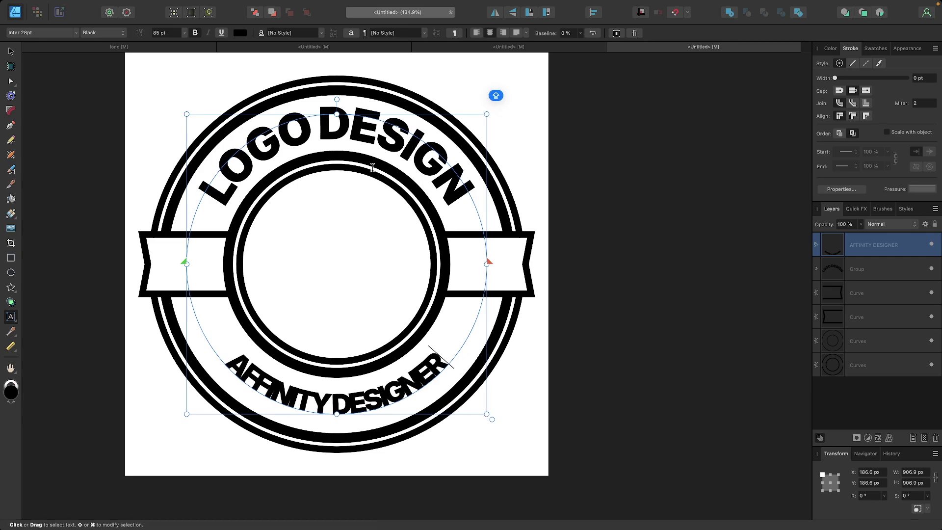
Widen the letter spacing of the whole AFFINITY DESIGNER text until it spans most of the lower ring, and deselect it
key("super+a")
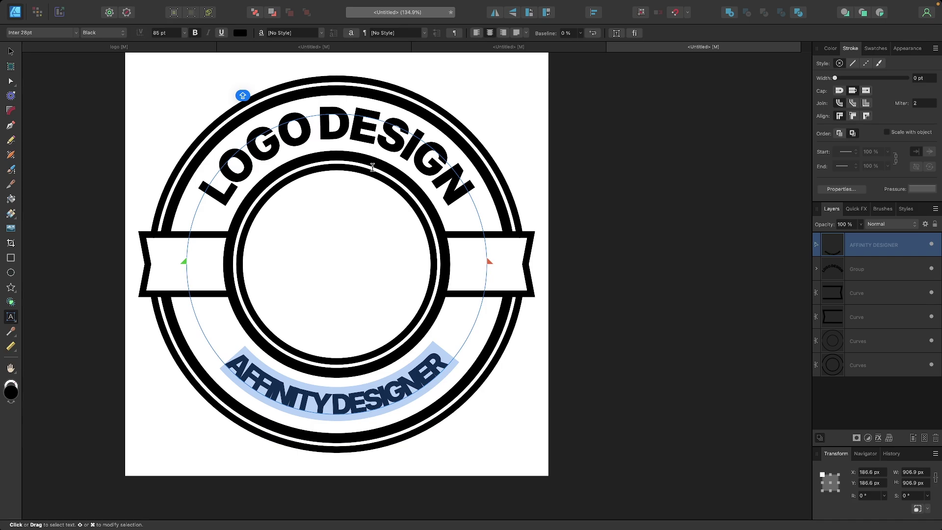
key("alt+Right")
key("alt+Right")
key("alt+Right")
key("alt+Right")
key("alt+Right")
key("alt+Right")
key("alt+Right")
key("alt+Right")
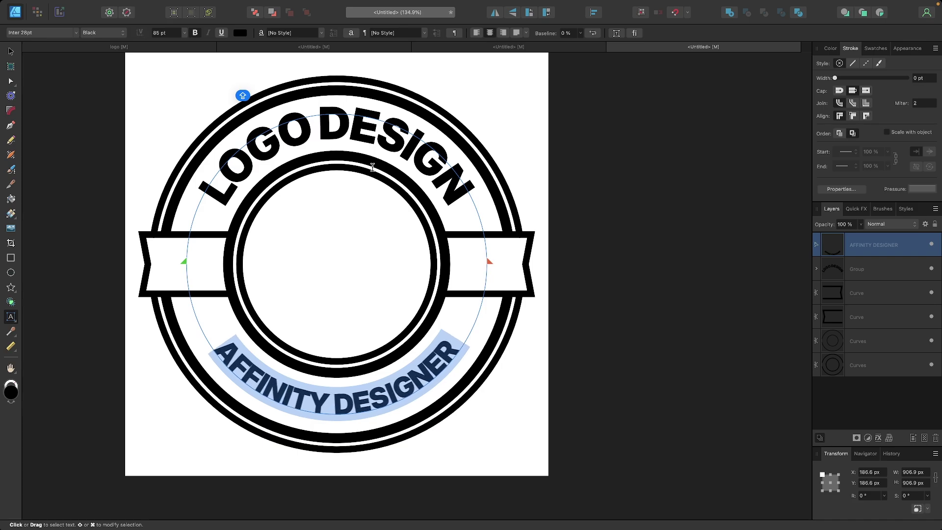
key("alt+Right")
key("alt+Right")
key("alt+Right")
key("alt+Right")
key("alt+Right")
key("alt+Right")
key("alt+Right")
key("alt+Right")
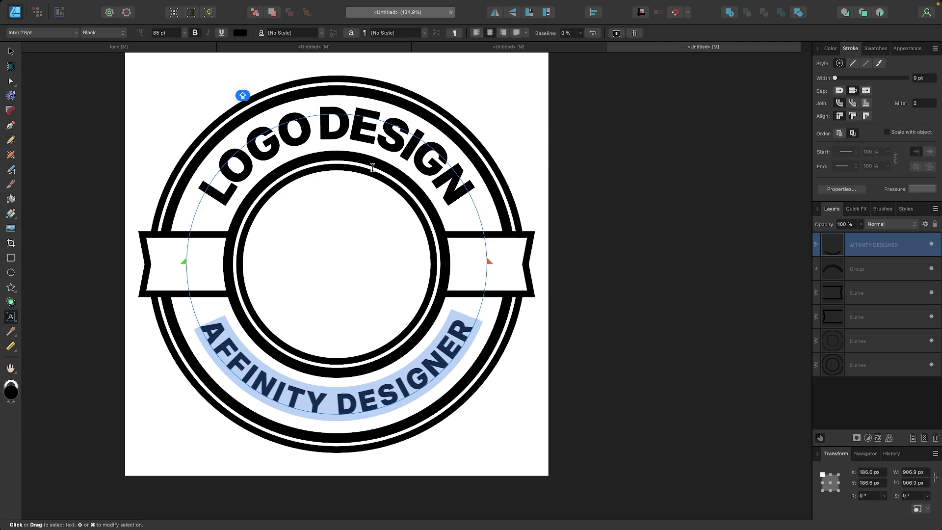
key("alt+Right")
key("alt+Right")
key("alt+Right")
key("alt+Right")
key("alt+Right")
key("alt+Right")
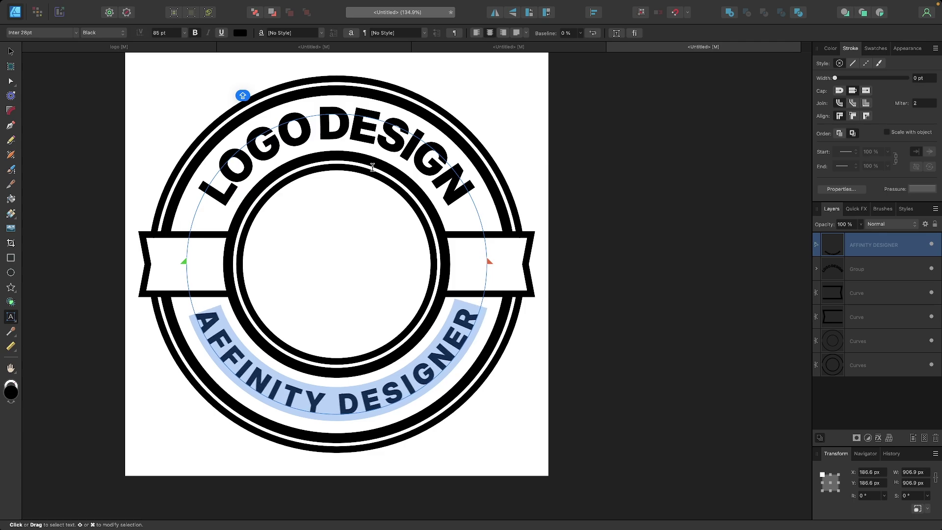
key("Escape")
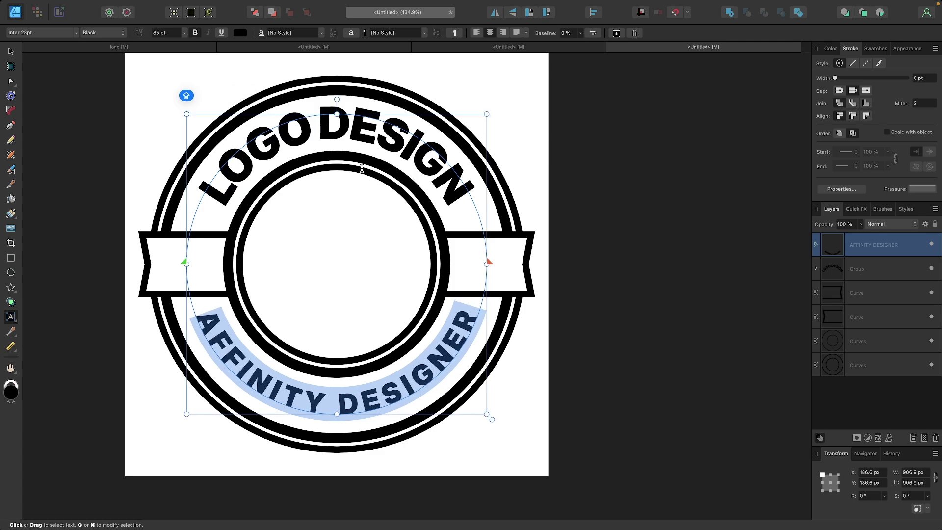
left_click(11, 53)
scroll(414, 267, "down", 5)
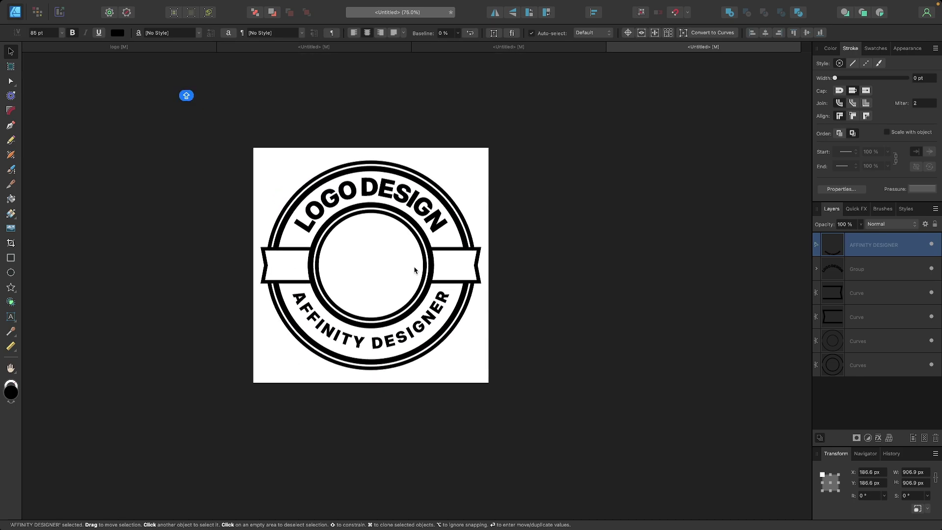
left_click(657, 231)
Add the art text "Est." inside the left banner
scroll(667, 239, "left", 2)
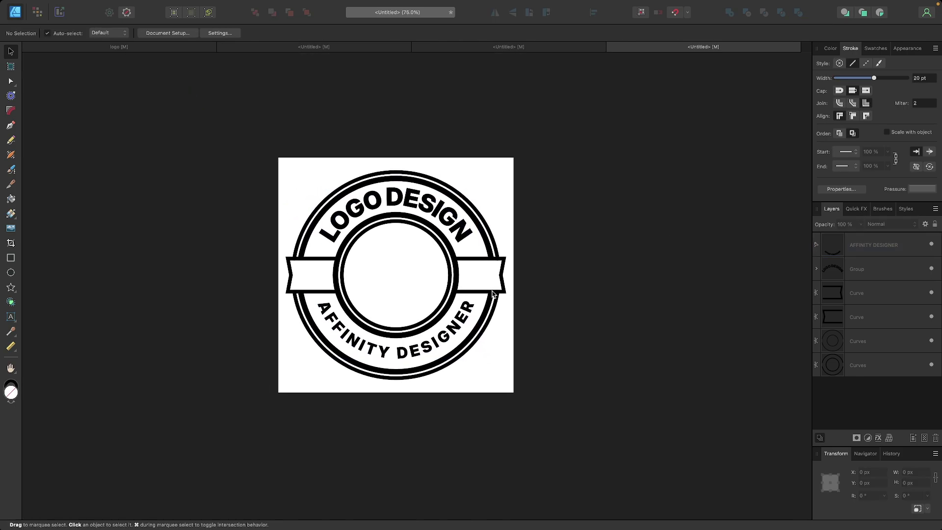
scroll(493, 293, "up", 3)
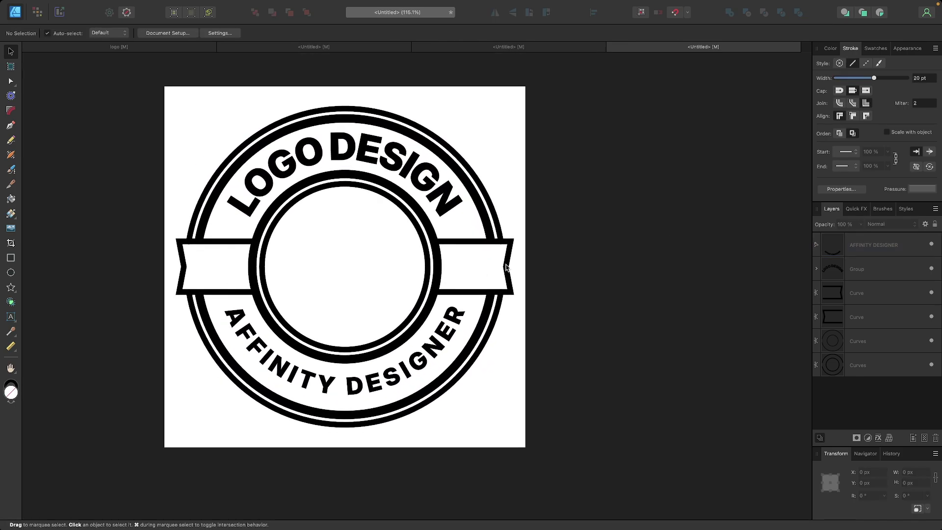
scroll(229, 338, "up", 5)
scroll(209, 195, "right", 5)
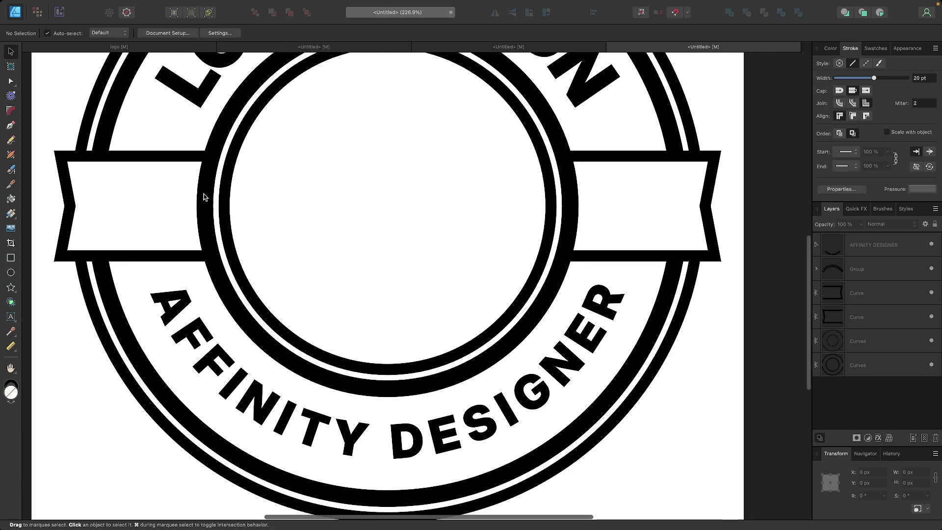
scroll(429, 248, "left", 5)
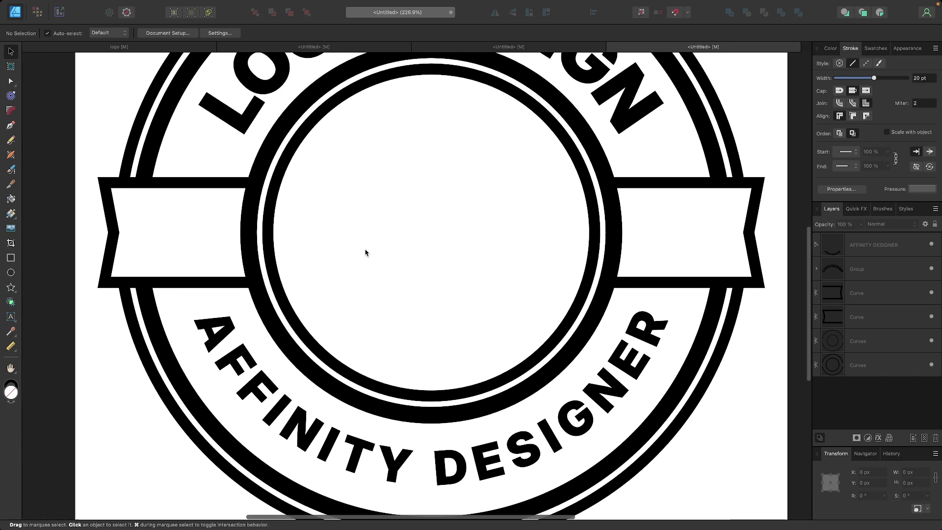
left_click(9, 319)
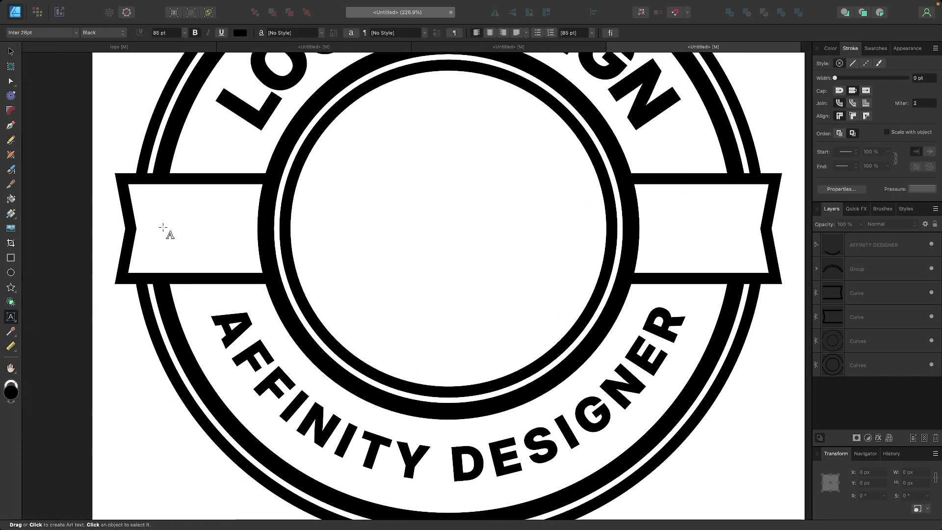
left_click(163, 228)
type("Es")
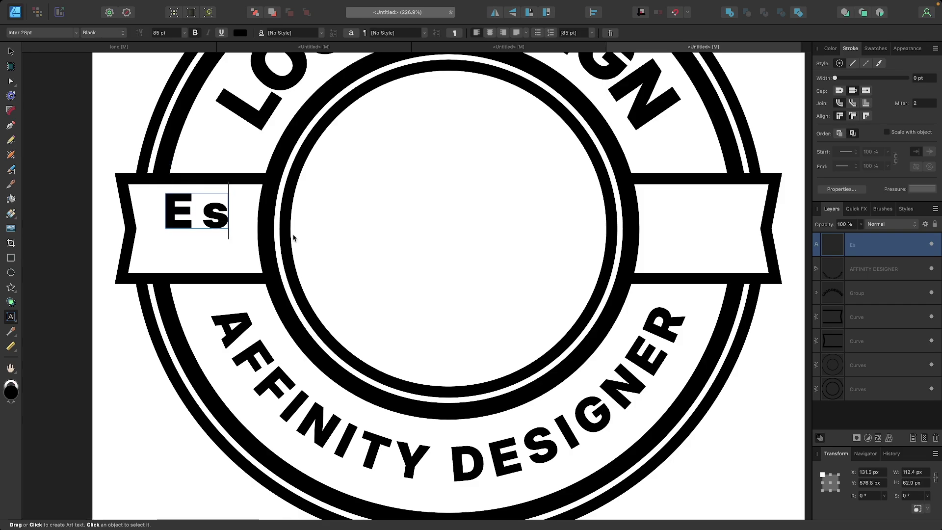
type("t.")
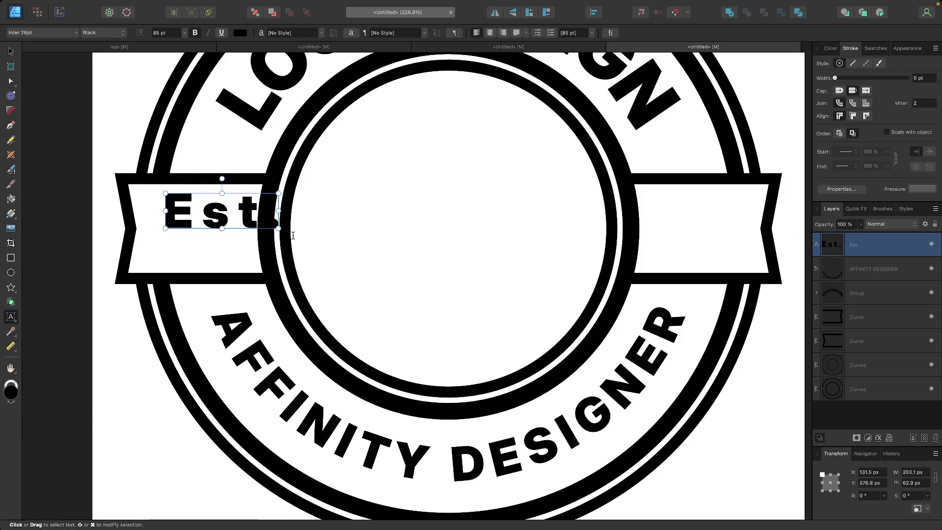
Tighten the letter spacing of the whole "Est." text in the left banner
scroll(238, 219, "up", 3)
key("super+a")
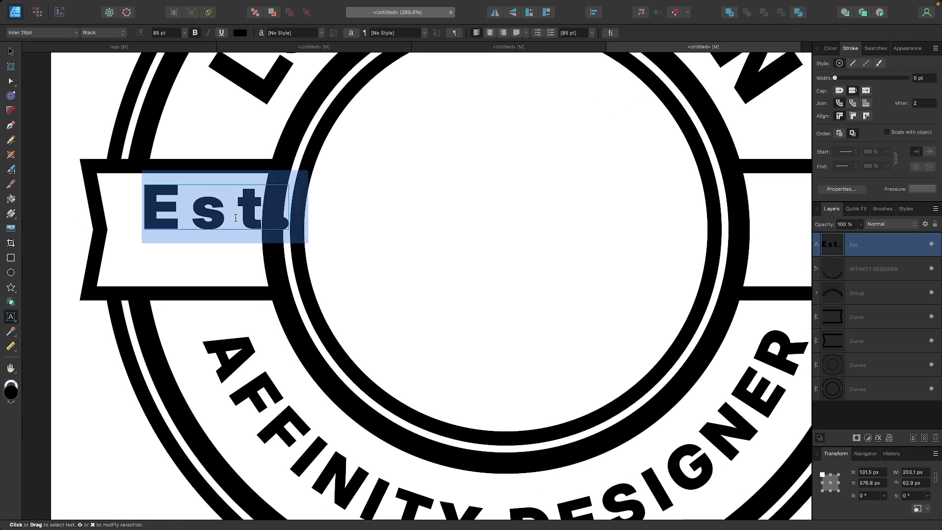
key("alt+Left")
key("alt+Left")
key("alt+Left")
key("alt+Left")
key("alt+Left")
key("alt+Left")
key("alt+Left")
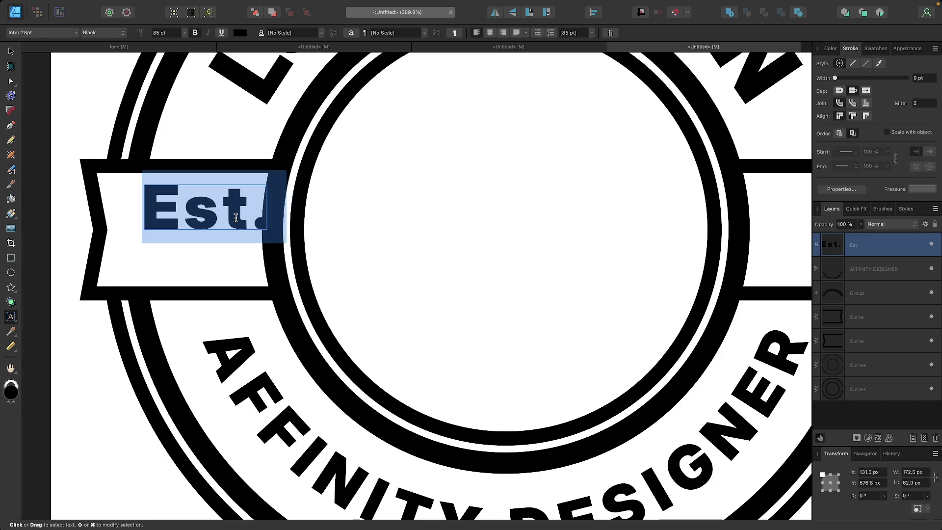
Tighten the whole "Est." text further until its letters sit close together inside the left banner
key("alt+Left")
key("alt+Left")
key("alt+Left")
key("alt+Left")
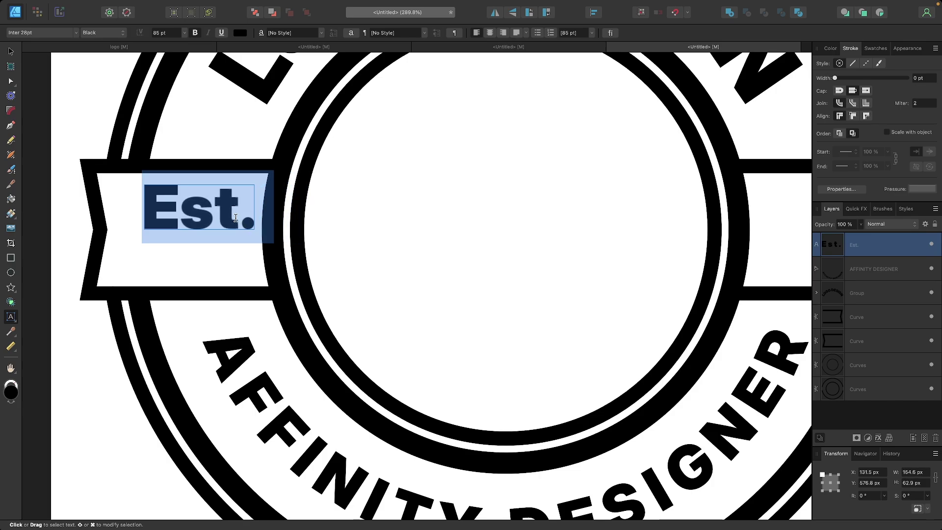
Kern the individual letter pairs of "Est." closer together, including around the "t", and finish editing the text
key("Left")
key("Right")
key("Right")
key("alt+Left")
key("alt+Left")
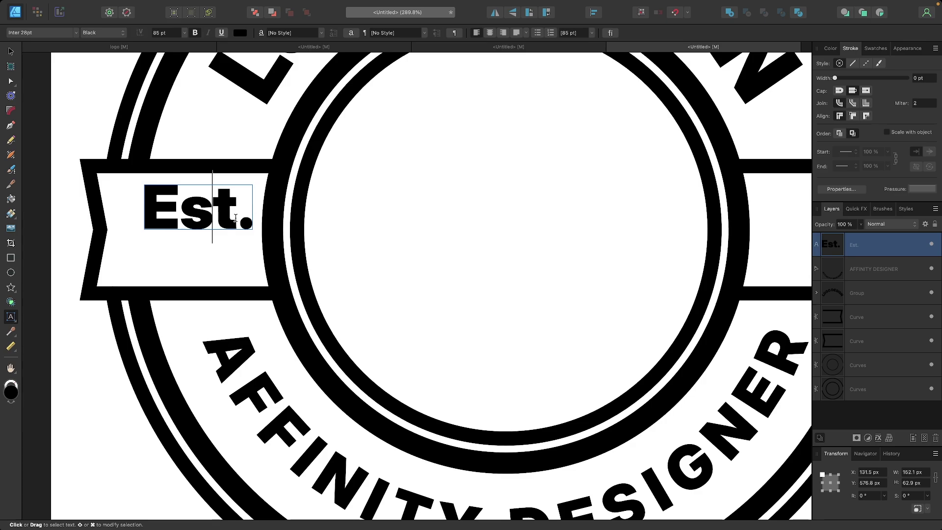
key("alt+Left")
key("Left")
key("alt+Left")
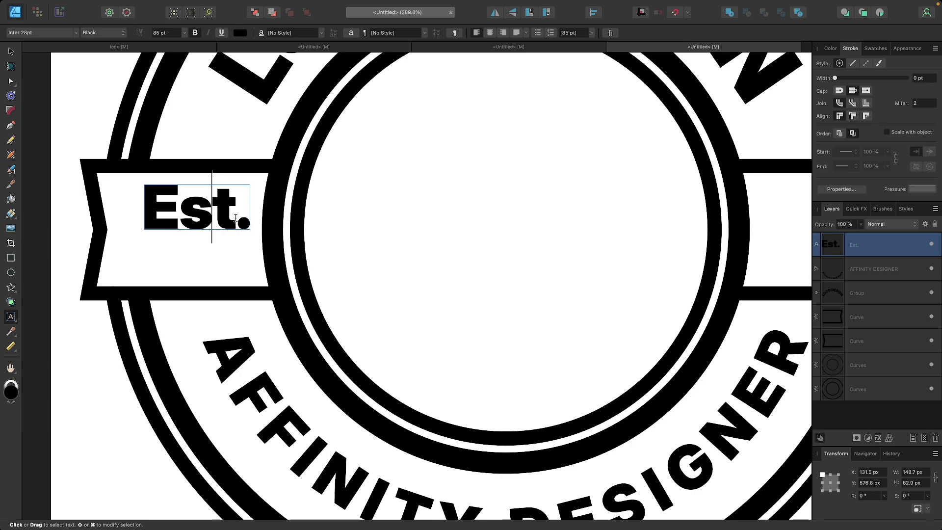
key("alt+Left")
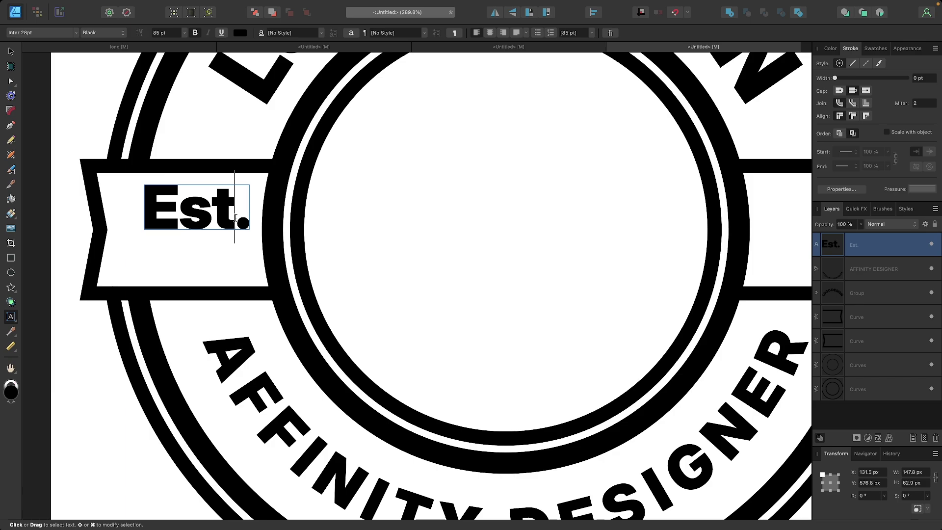
key("Escape")
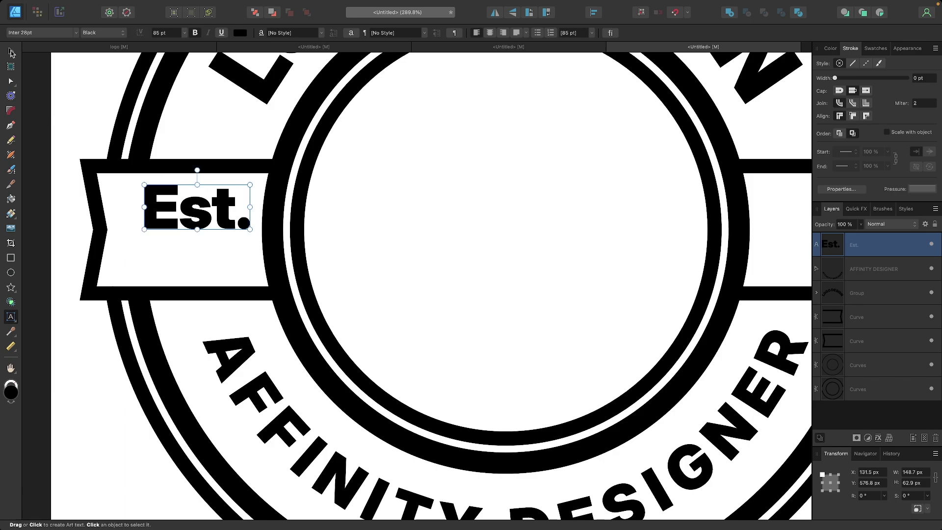
Move the "Est." text down and left so it sits in the middle of the left banner
left_click(11, 52)
left_click_drag(203, 214, 186, 241)
right_click(189, 228)
left_click(168, 239)
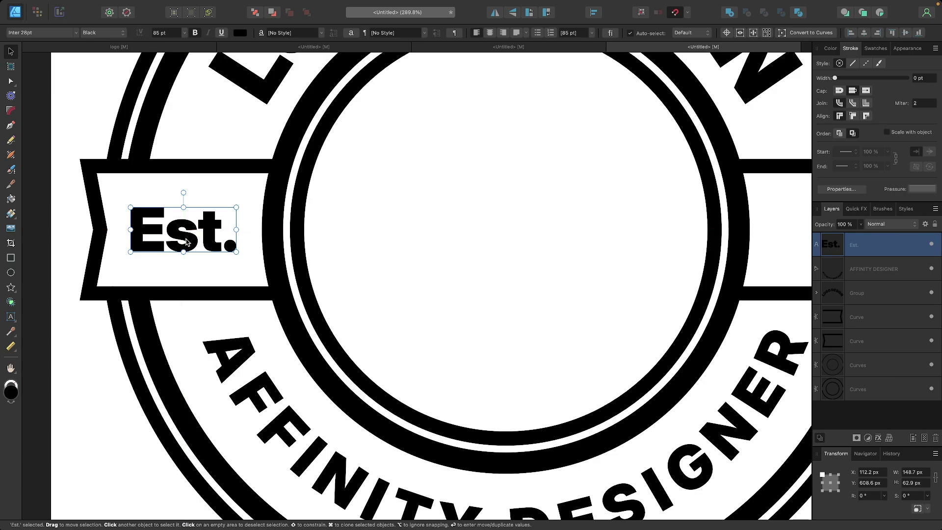
Duplicate the "Est." text straight across into the middle of the right banner
scroll(186, 241, "down", 5)
scroll(187, 242, "right", 3)
scroll(153, 244, "up", 1)
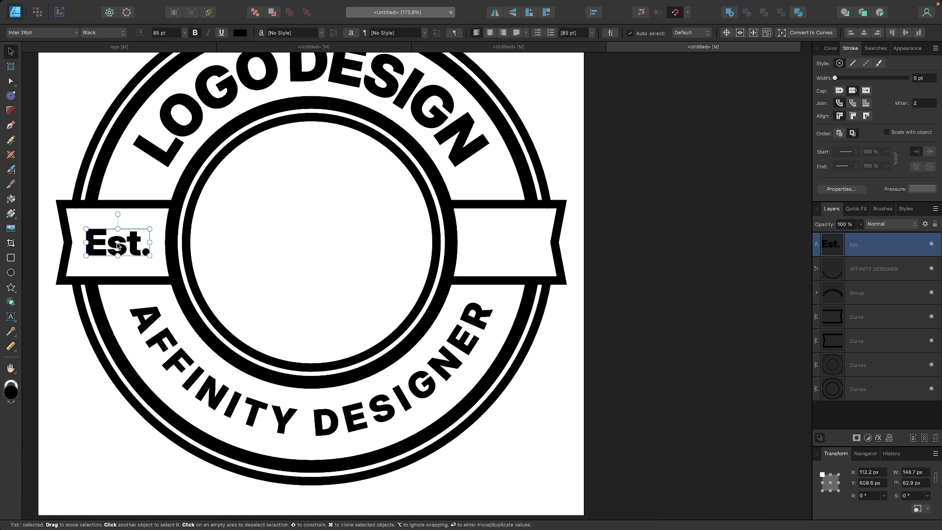
left_click_drag(118, 246, 506, 246)
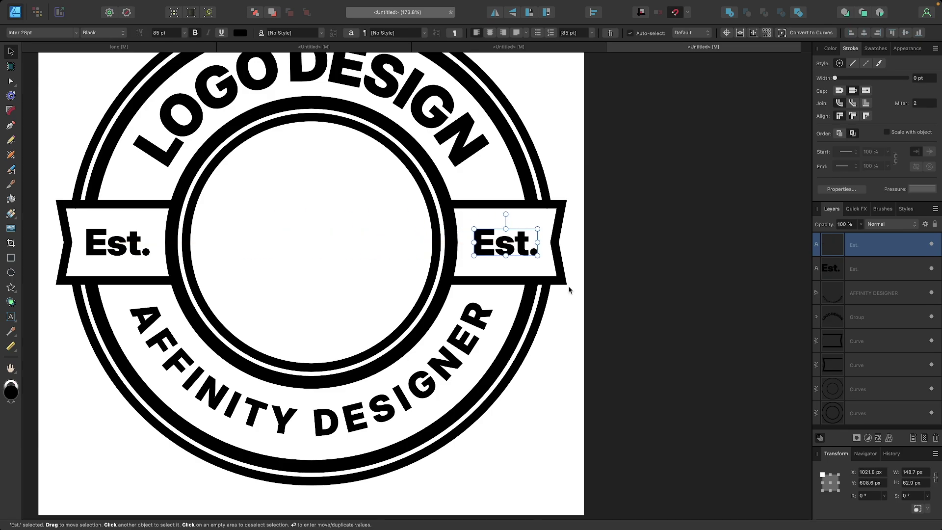
Replace the word "Est" in the right banner's text copy with "'25"
scroll(522, 239, "up", 5)
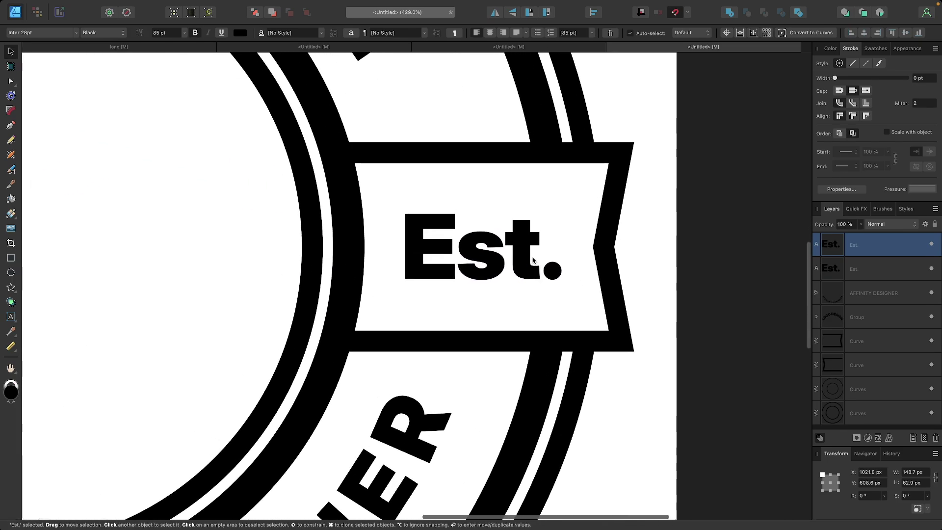
scroll(147, 282, "right", 1)
scroll(147, 282, "up", 1)
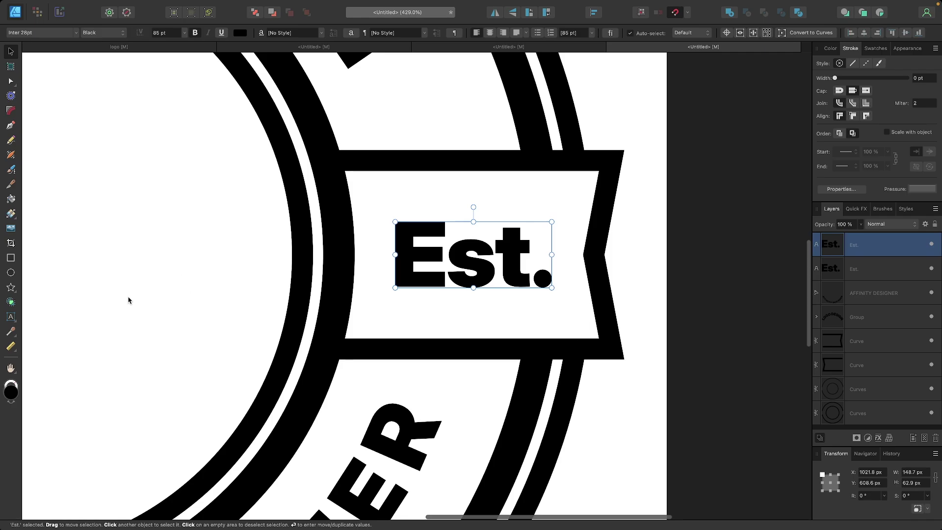
left_click(11, 316)
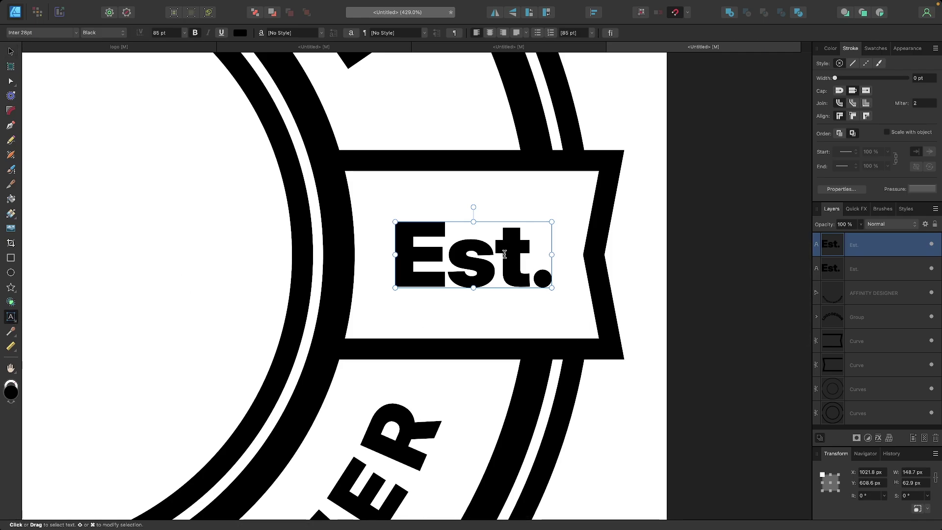
double_click(482, 254)
type("'25.")
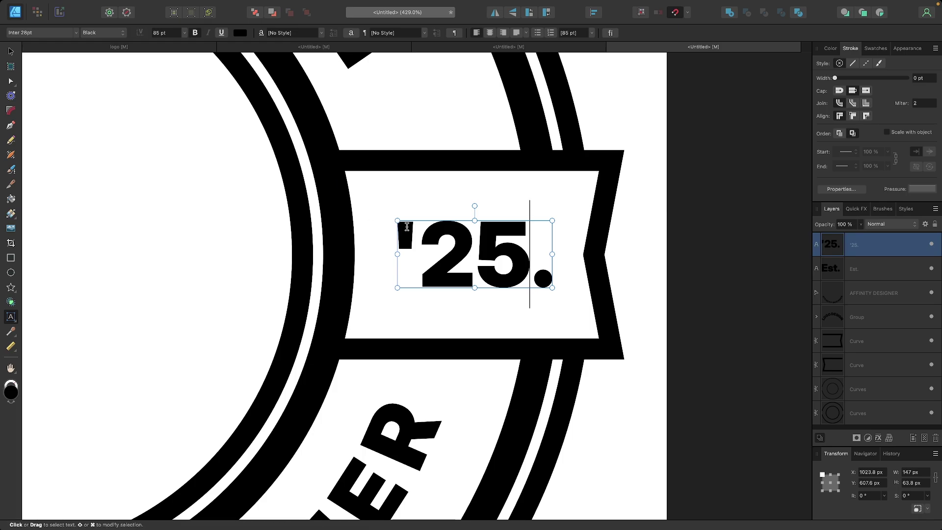
Tighten the kerning between the apostrophe and the 2 in the right banner's text
left_click(421, 231)
key("alt+Left")
key("alt+Left")
key("alt+Left")
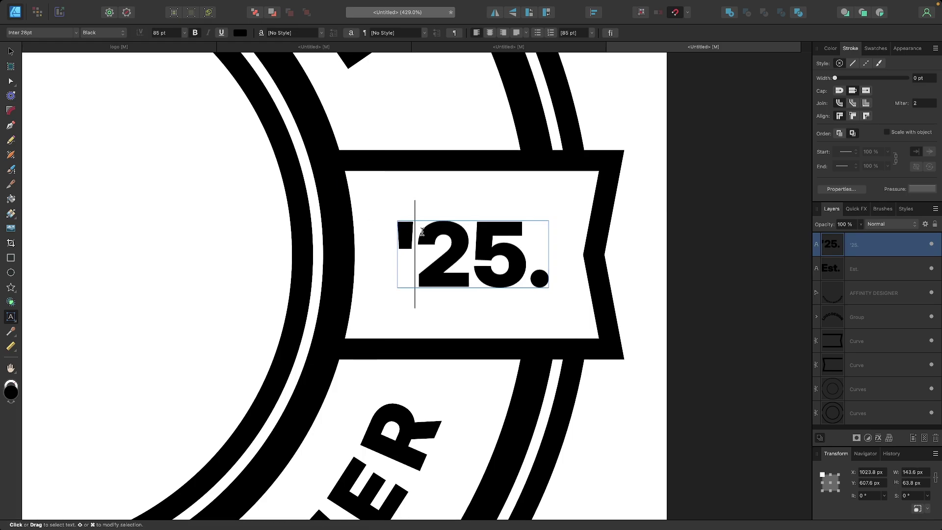
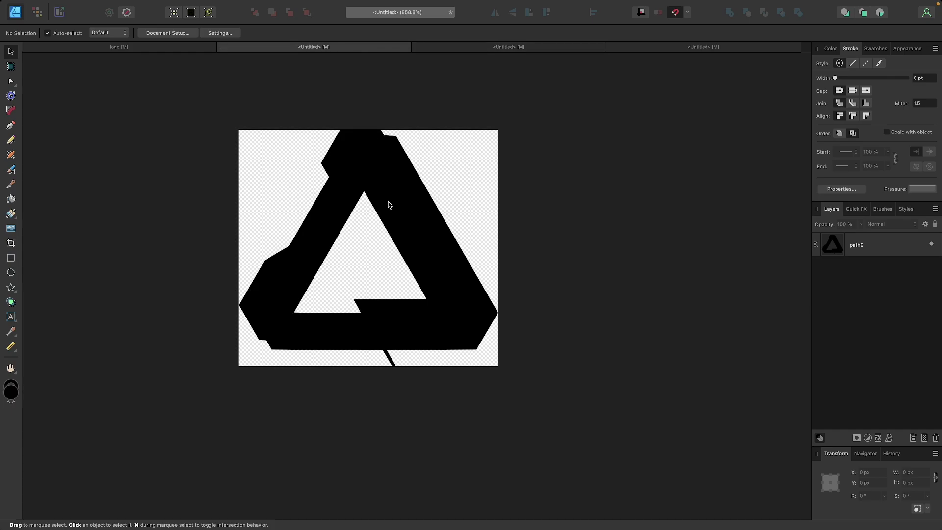
Copy the black triangle logo from its own document and paste it into the badge document
left_click(388, 201)
right_click(387, 201)
left_click(400, 221)
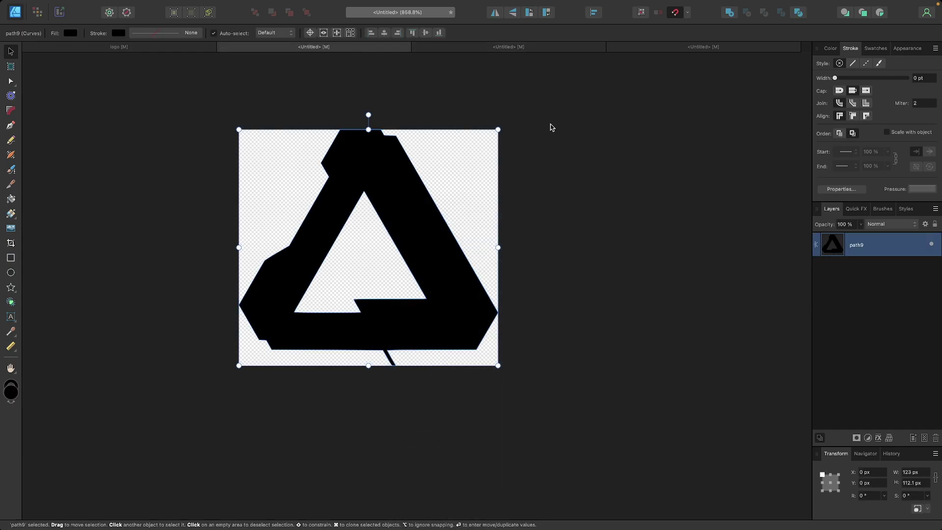
left_click(689, 47)
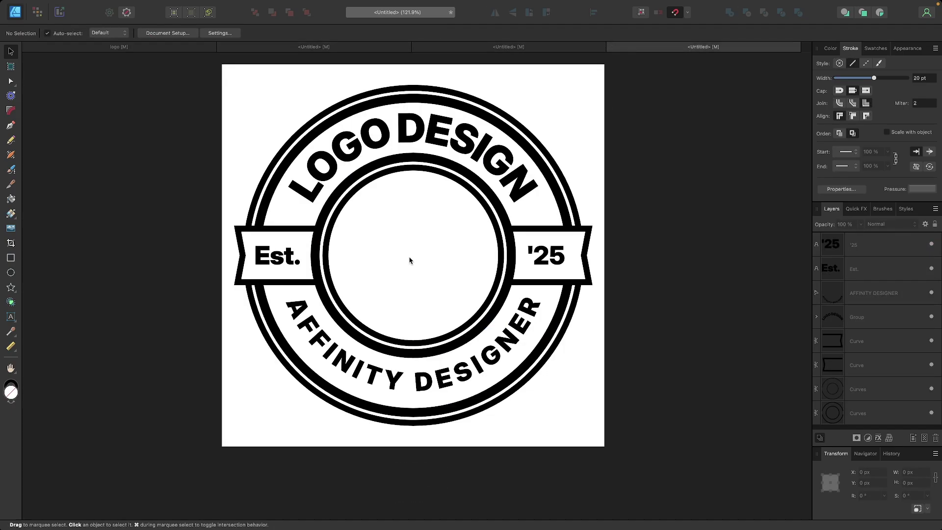
key("super+v")
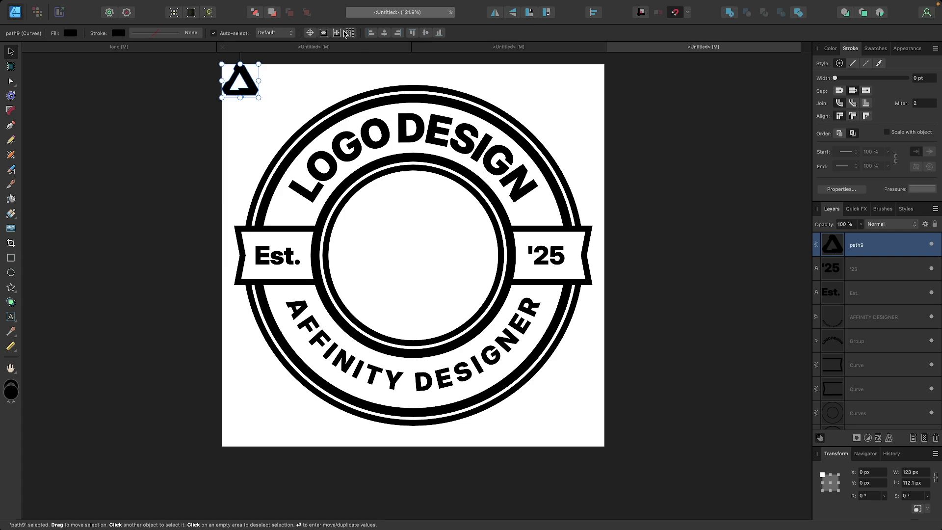
Centre the triangle logo in the badge and enlarge it proportionally about its centre to about 397 px wide
left_click(384, 33)
left_click(426, 33)
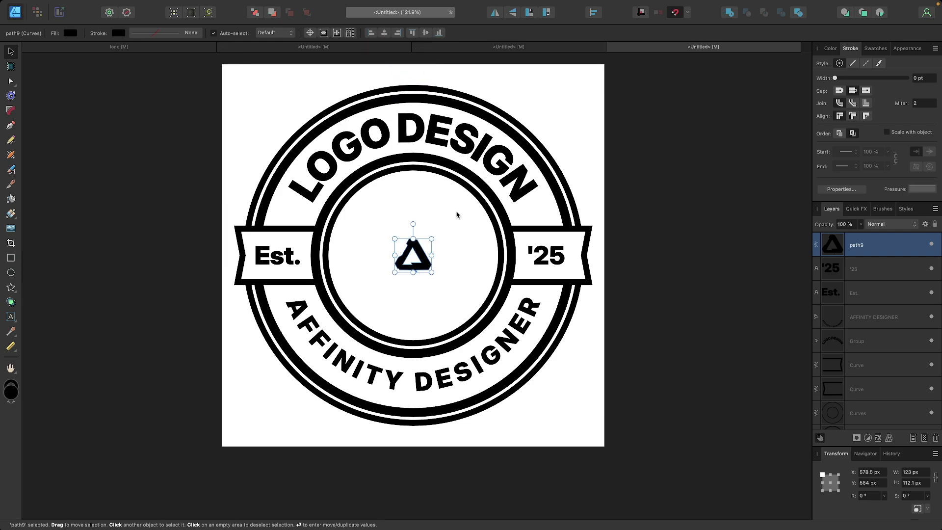
left_click_drag(431, 255, 468, 250)
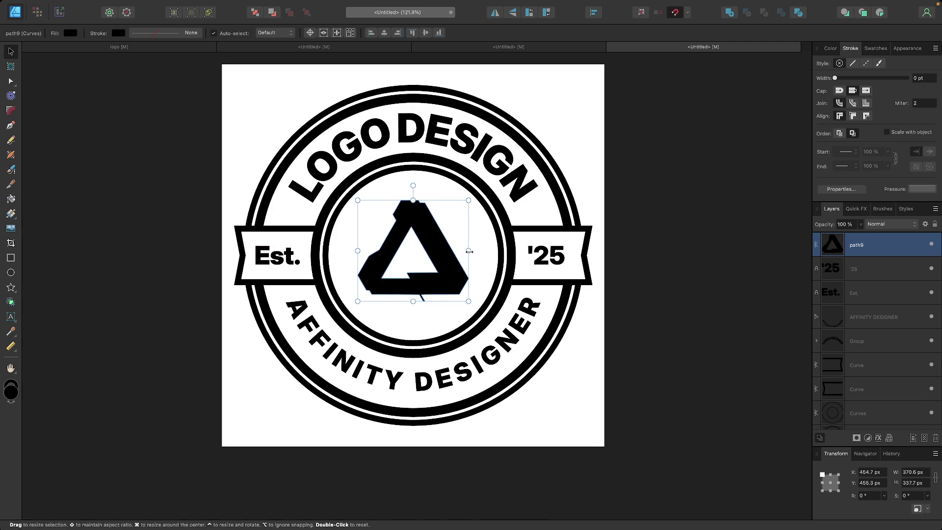
left_click_drag(470, 250, 477, 250)
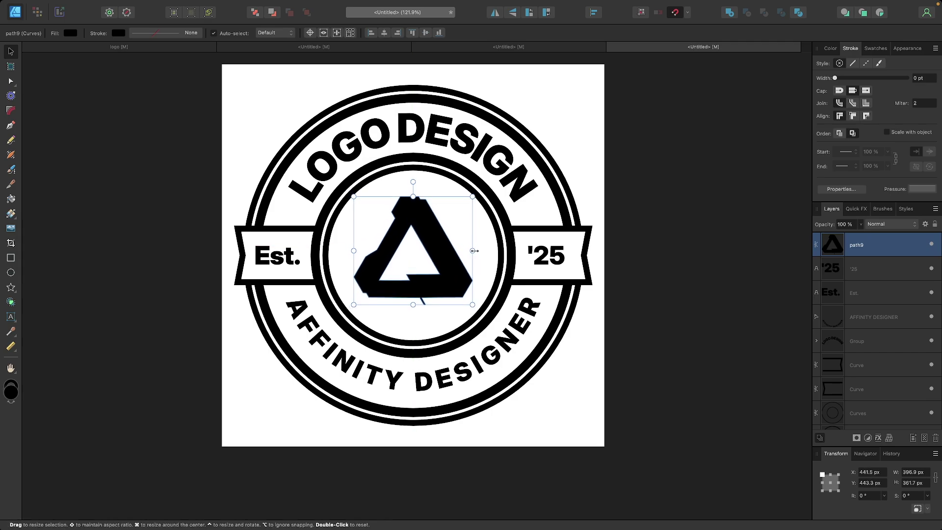
Examine the placement of the stars around the triangle in the coloured reference logo document, and return to the badge
scroll(394, 290, "up", 2)
scroll(393, 290, "up", 2)
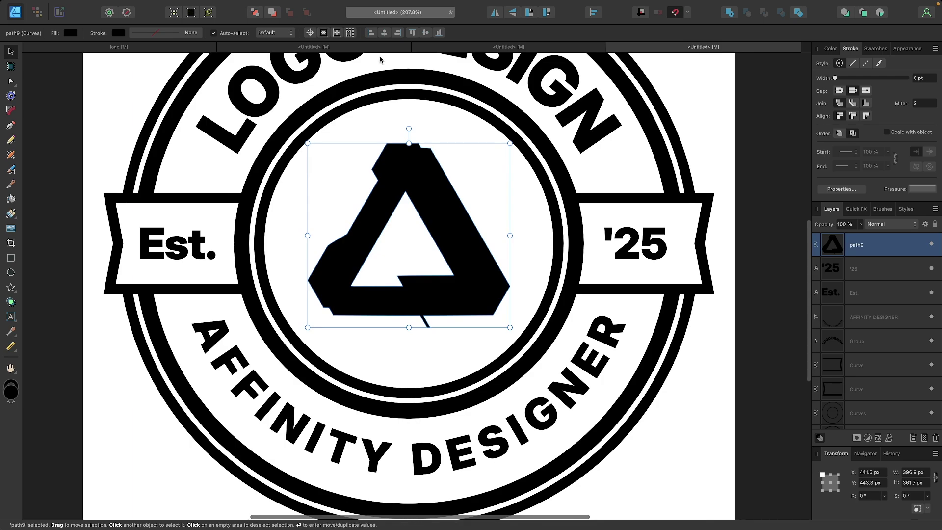
left_click(295, 49)
left_click(193, 47)
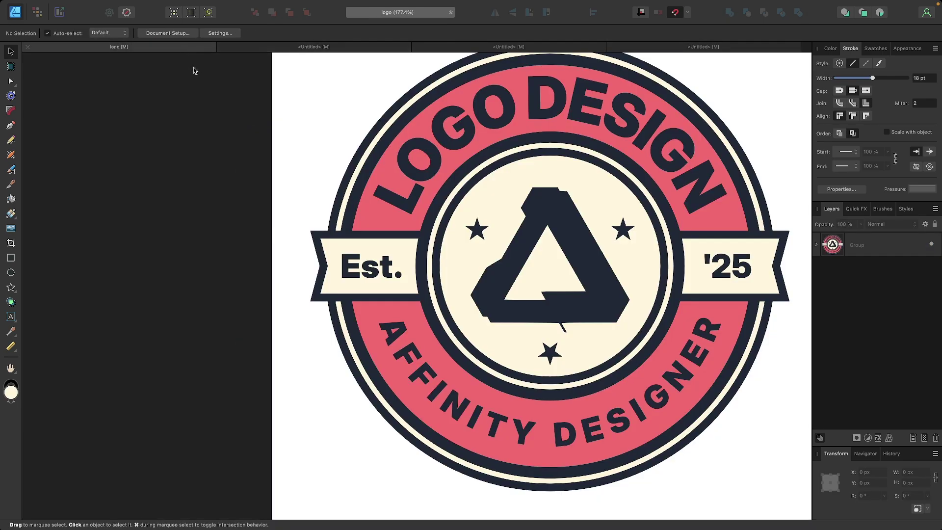
scroll(439, 195, "right", 3)
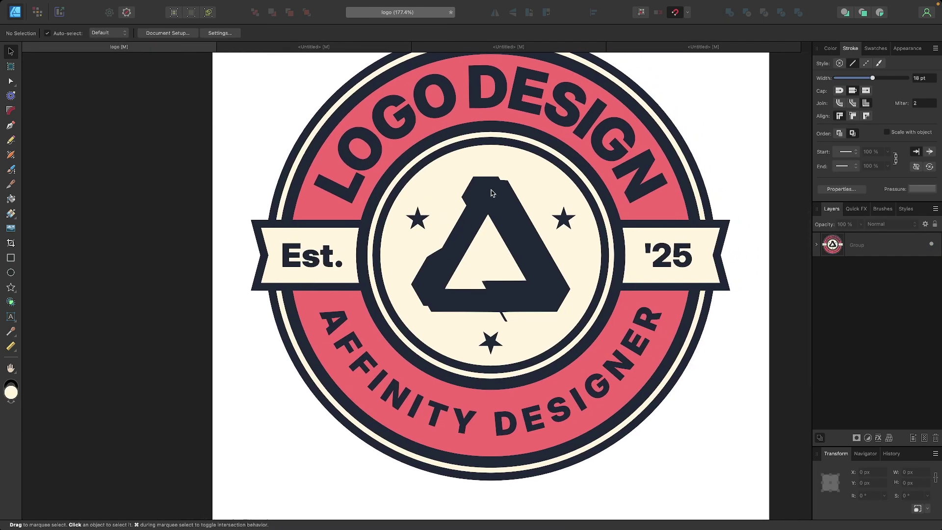
scroll(471, 196, "right", 3)
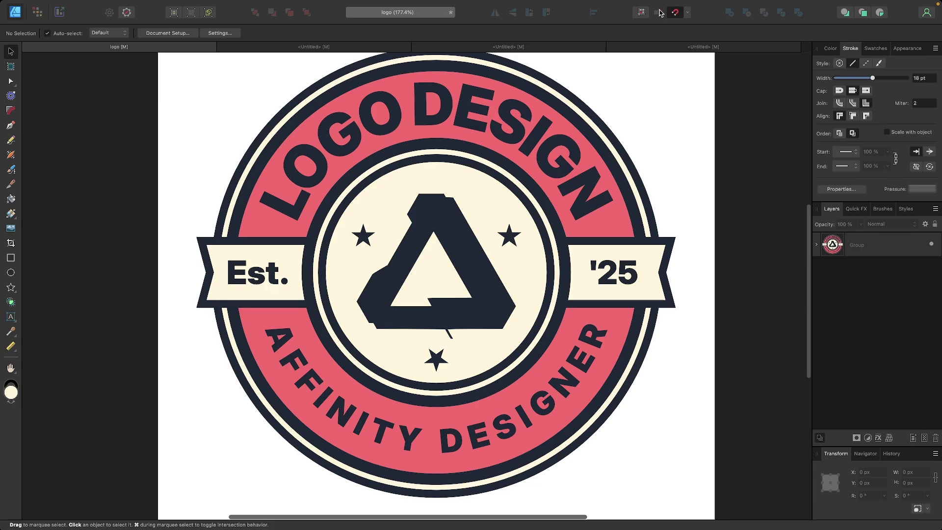
left_click(690, 47)
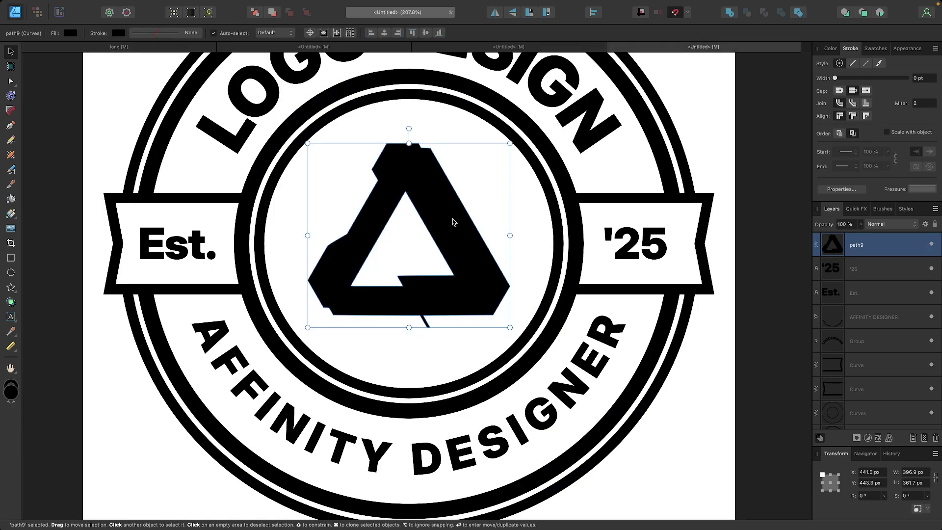
Draw a five-pointed star about 62 px wide inside the inner circle, left of the triangle's upper part
scroll(453, 222, "up", 2)
scroll(453, 222, "right", 1)
left_click(89, 126)
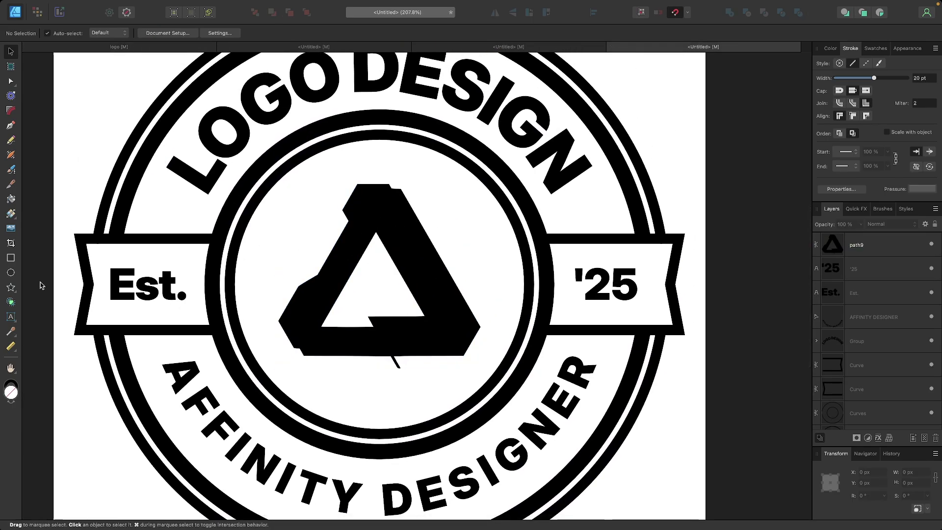
left_click(11, 287)
right_click(277, 218)
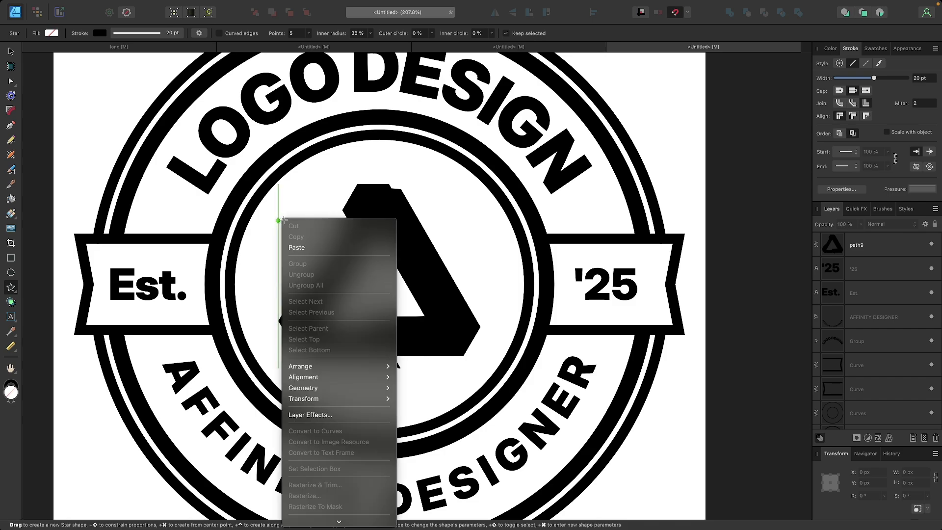
left_click(252, 249)
left_click_drag(277, 219, 309, 250)
scroll(373, 256, "up", 3)
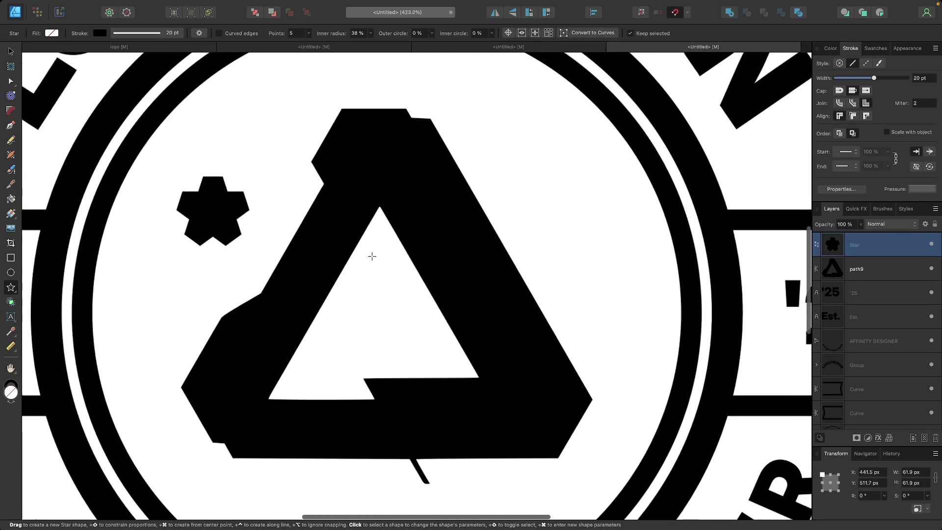
Remove the star's stroke and give it a solid black fill
left_click(839, 63)
left_click(830, 49)
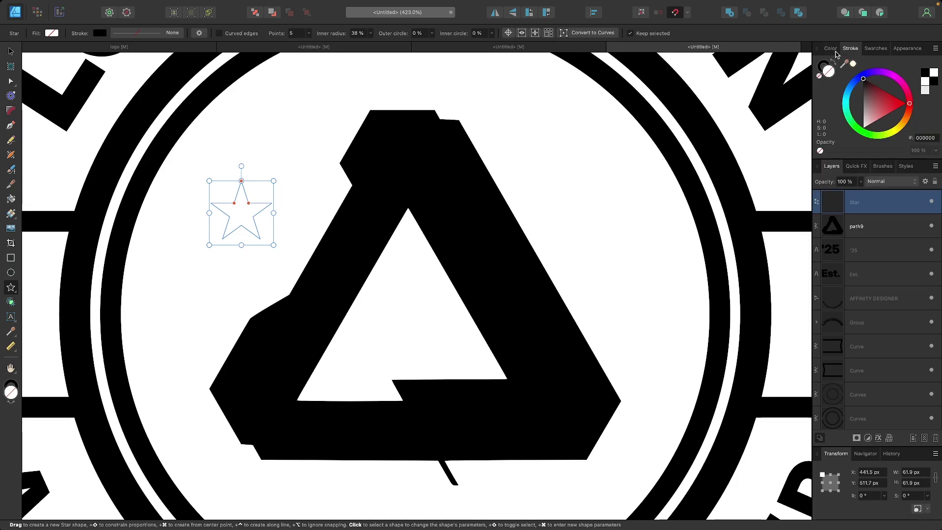
left_click(834, 60)
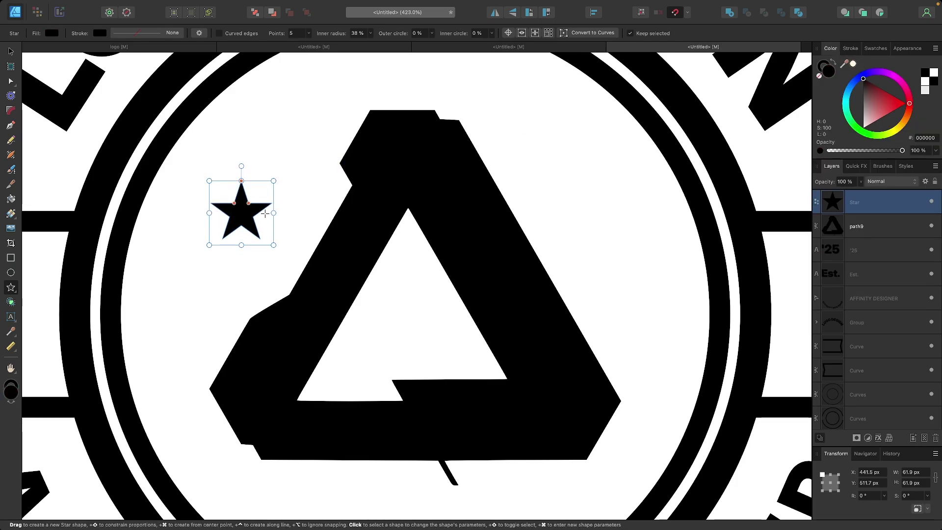
Enlarge the star to about 72 px and place copies of it right of the triangle and centred below it
left_click_drag(272, 212, 622, 207)
key("v")
scroll(621, 205, "down", 3)
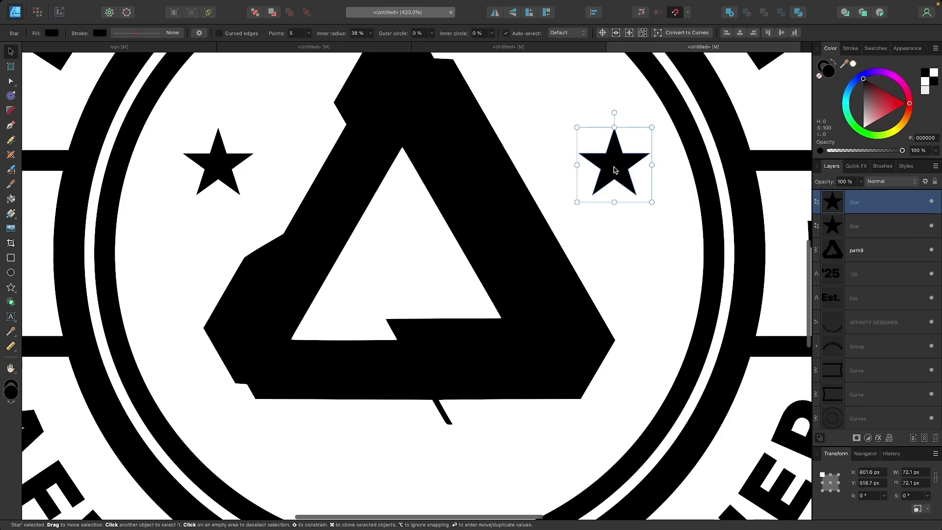
left_click_drag(615, 167, 432, 471)
scroll(432, 471, "down", 3)
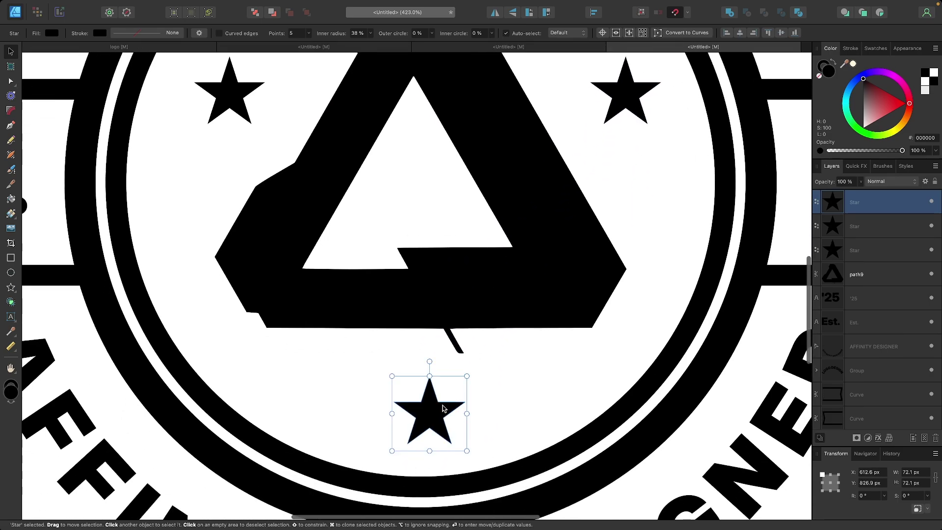
mouse_move(444, 408)
left_mouse_down()
mouse_move(421, 407)
mouse_move(434, 407)
left_mouse_up()
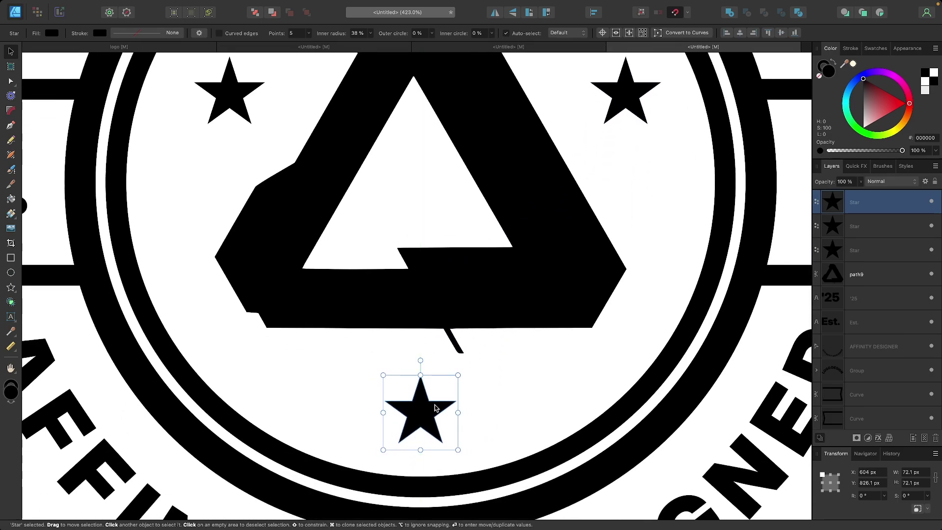
Flip the star below the triangle upside down and nudge it slightly upward
left_click(512, 12)
right_click(433, 402)
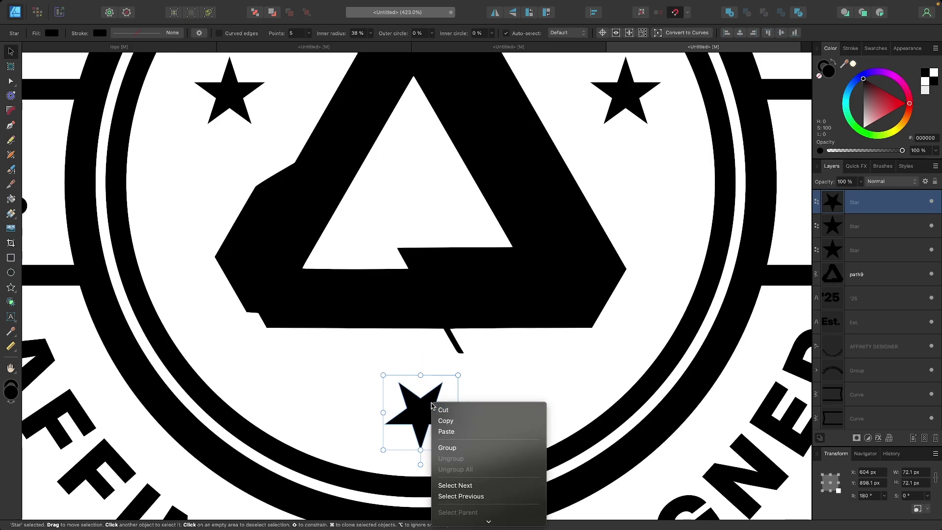
left_click(393, 399)
left_click_drag(417, 408, 418, 404)
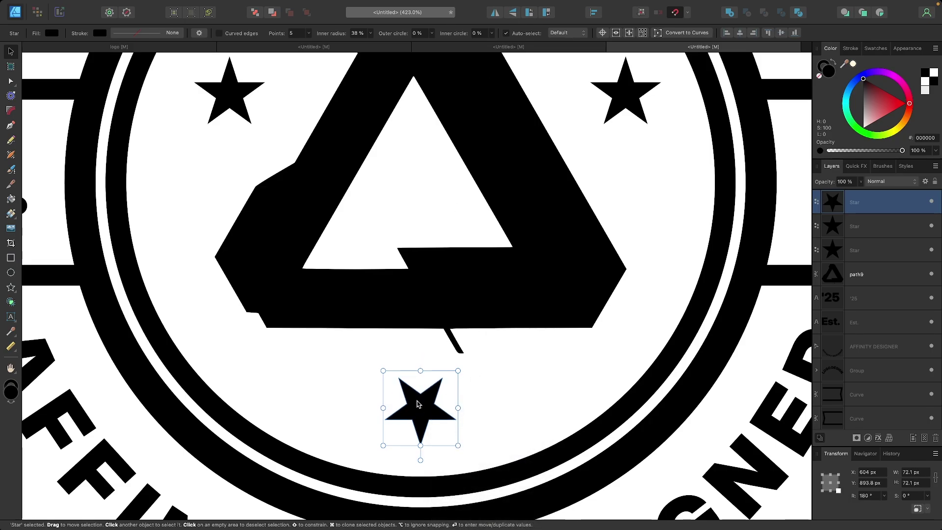
Shift the two upper stars slightly left together so the pair is centred horizontally on the badge, and deselect them
scroll(448, 292, "up", 3)
scroll(448, 294, "up", 1)
left_click(629, 262)
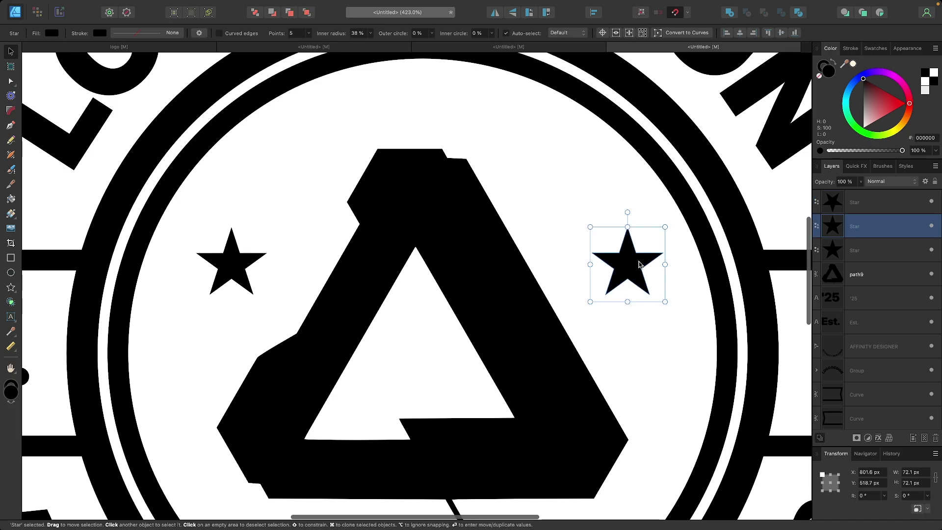
left_click(231, 267, "shift")
left_click_drag(634, 262, 620, 261)
scroll(406, 259, "down", 3)
scroll(406, 258, "down", 5)
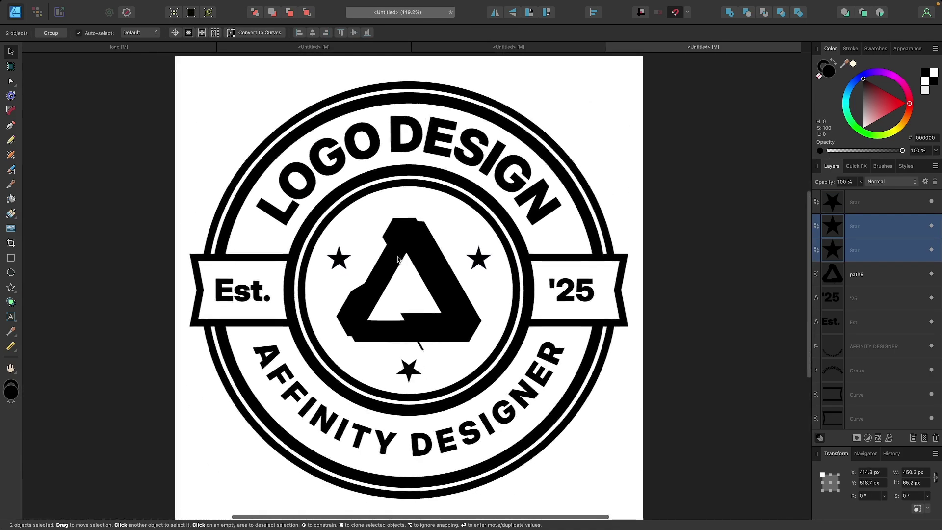
key("Escape")
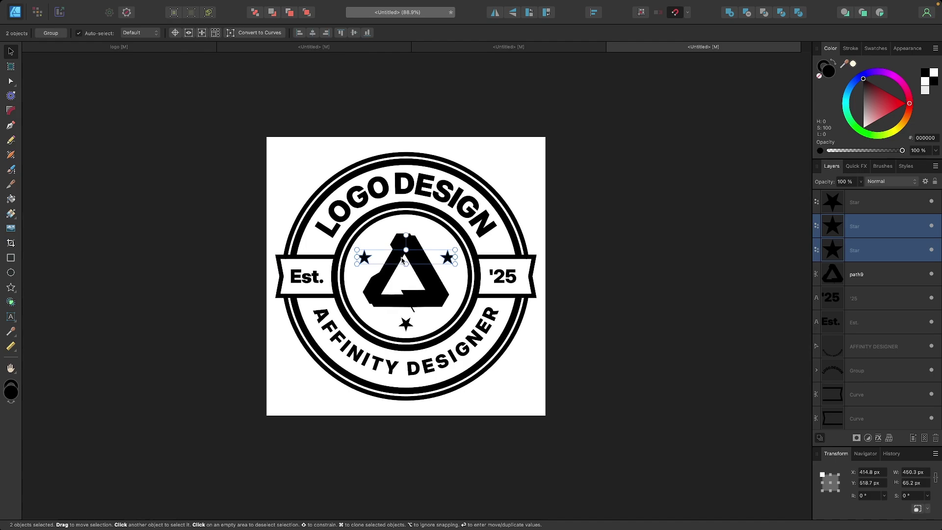
scroll(427, 289, "up", 2)
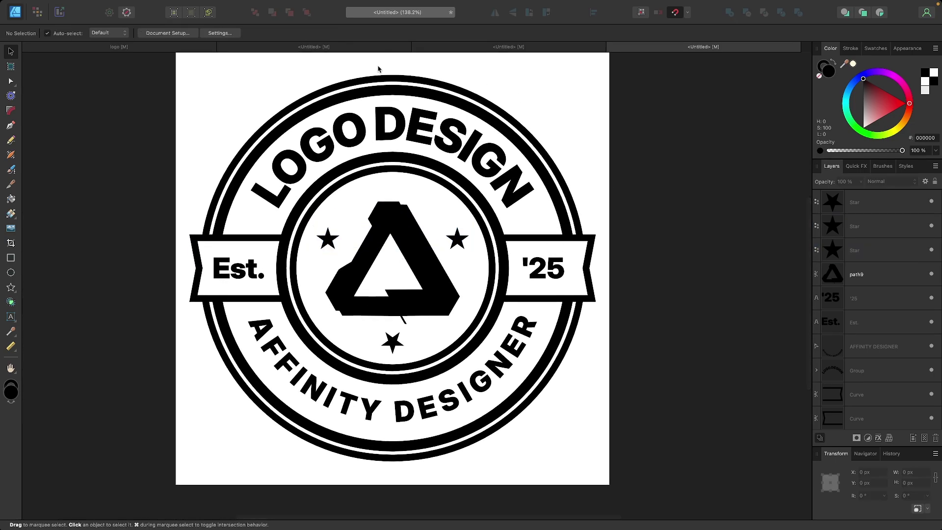
Check the colour scheme of the finished badge in the logo document and return to the untitled badge document
left_click(196, 49)
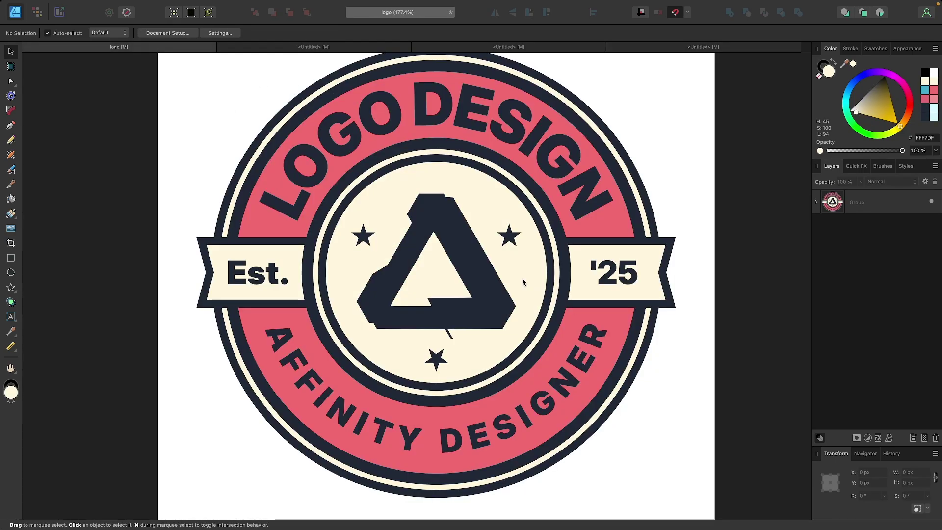
scroll(522, 282, "down", 2)
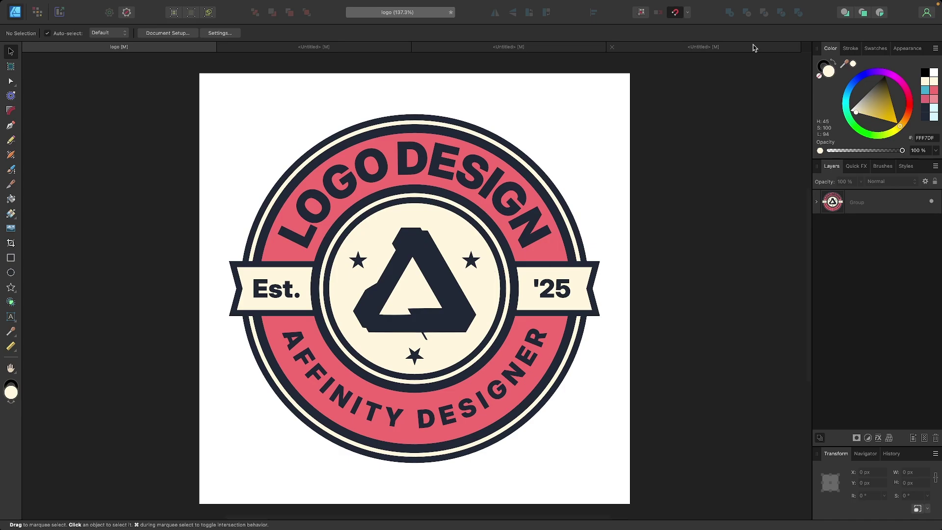
left_click(754, 48)
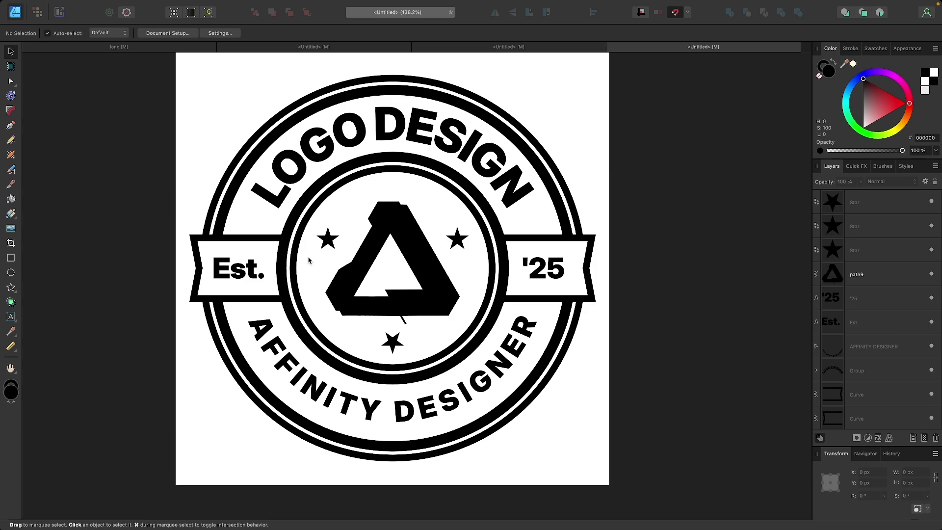
Expand the strokes of both ring curves and both banner curves, and unite the four objects into one shape
scroll(849, 315, "down", 2)
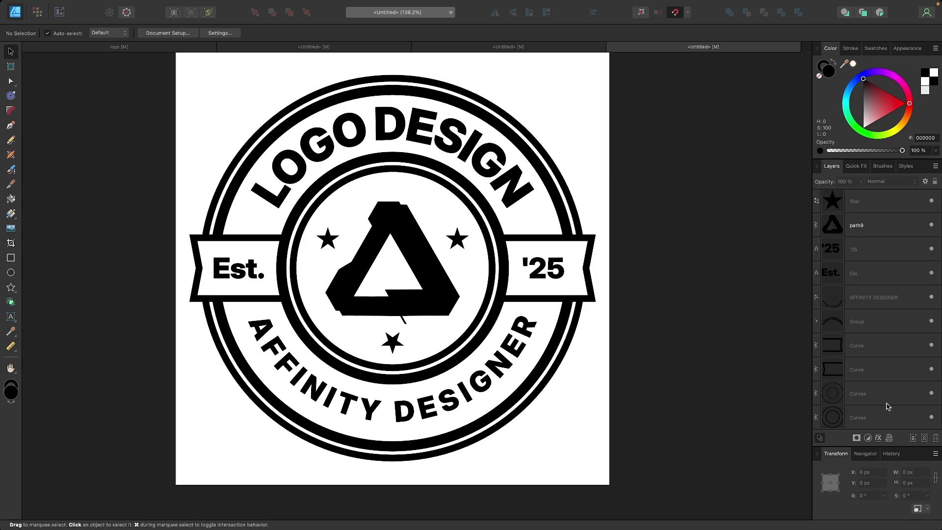
left_click(868, 419)
left_click(868, 401)
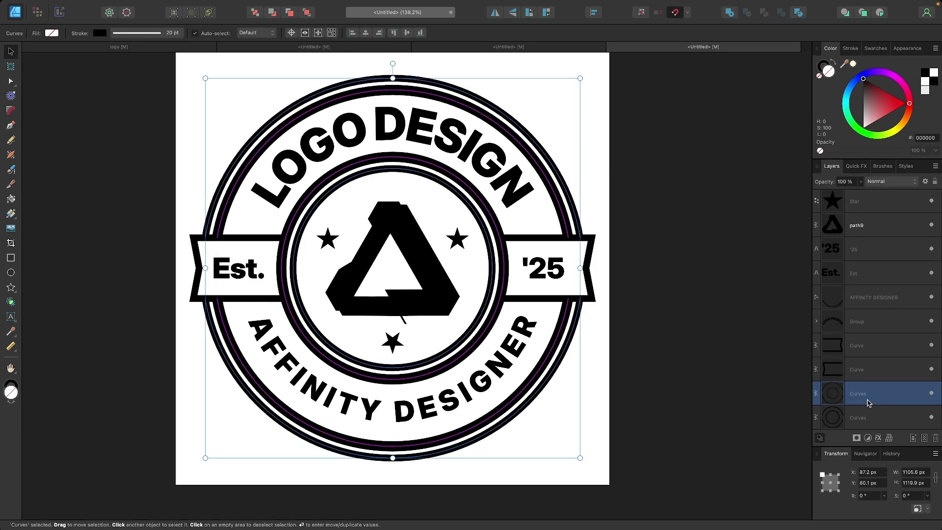
left_click(868, 374)
left_click(868, 356)
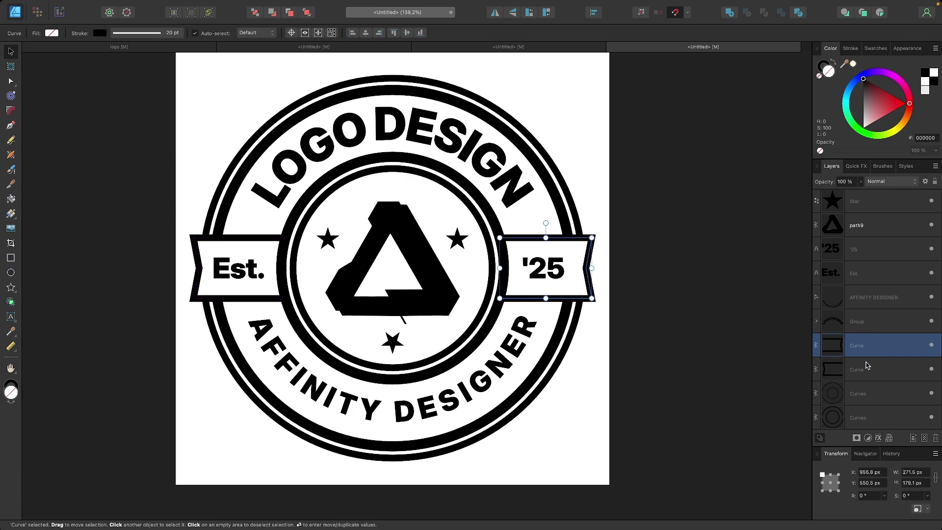
left_click(867, 373)
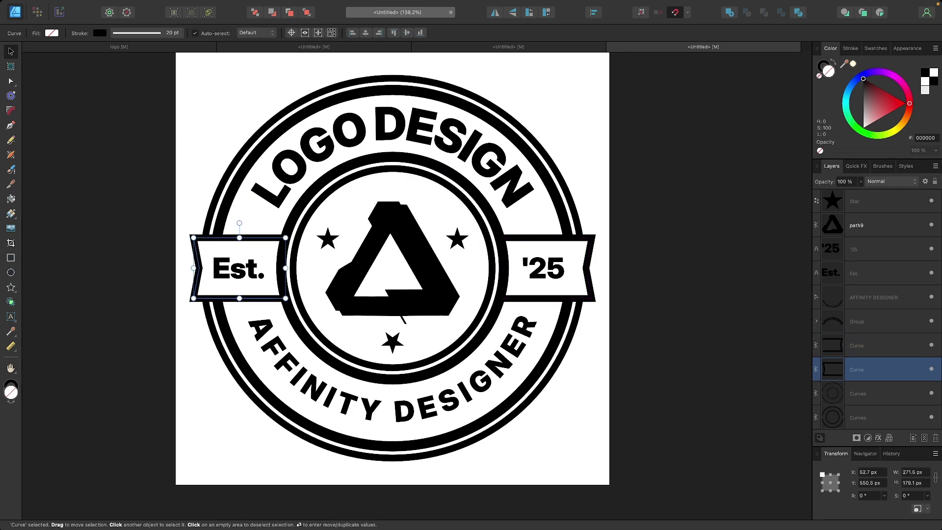
left_click(868, 350)
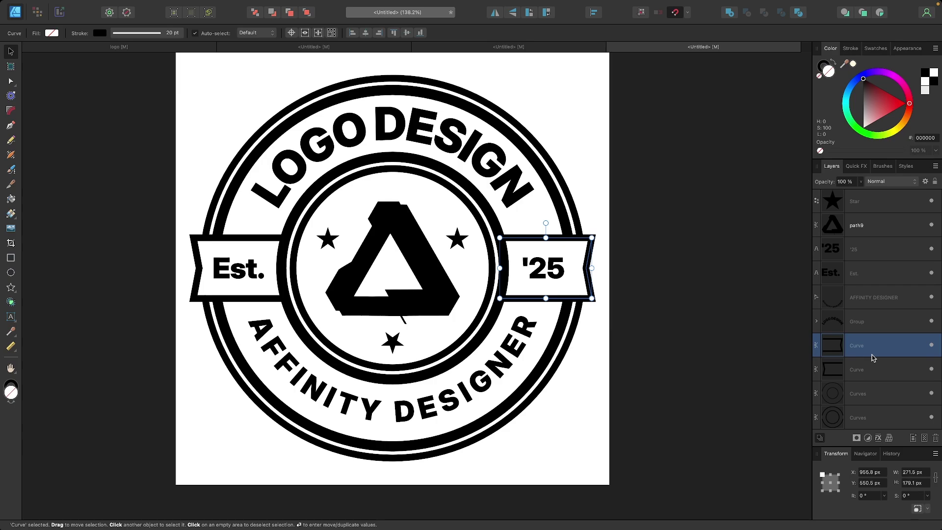
left_click(868, 418, "shift")
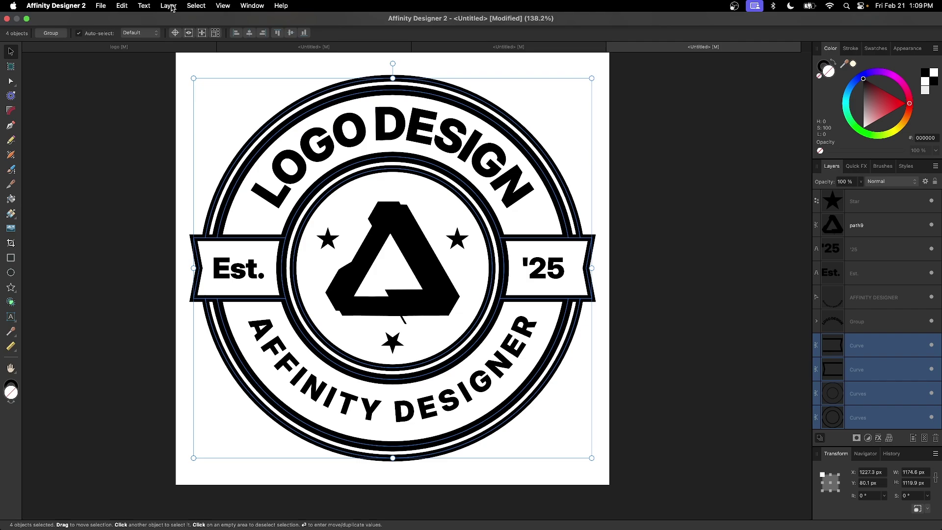
left_click(169, 6)
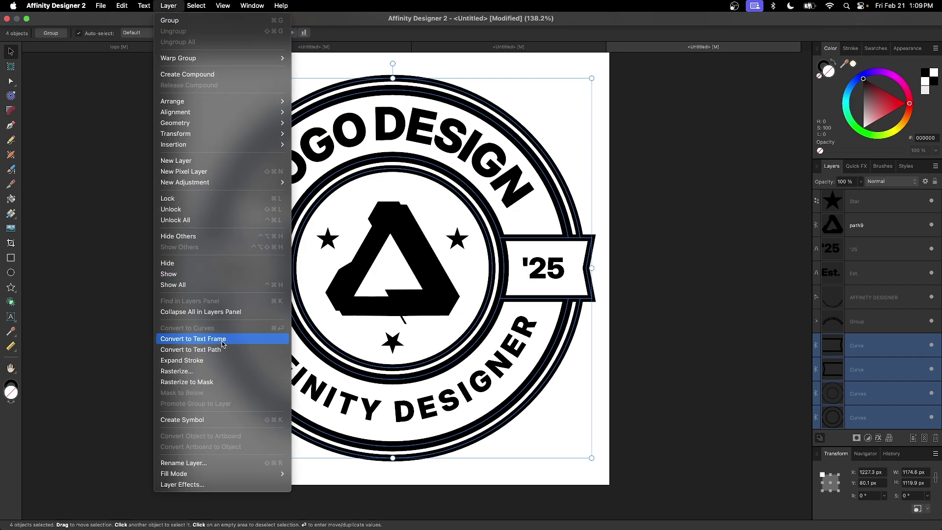
left_click(206, 361)
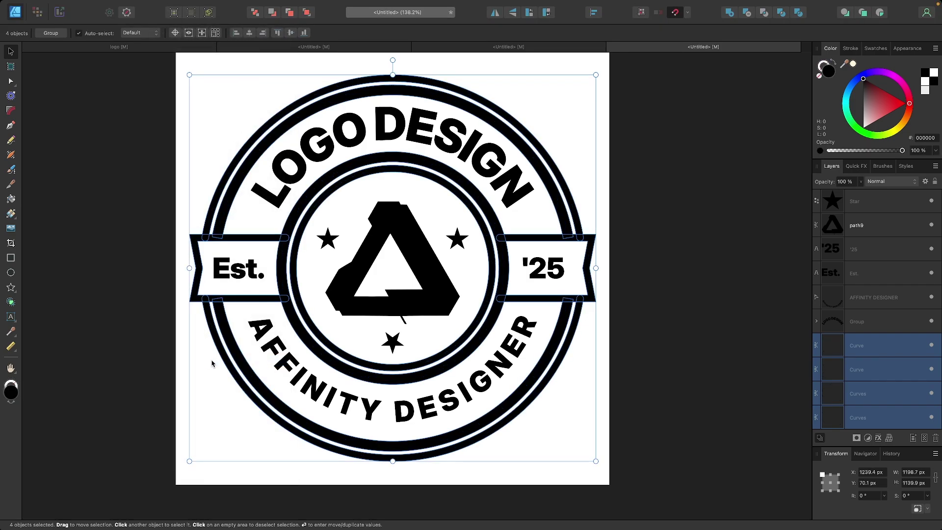
left_click(729, 14)
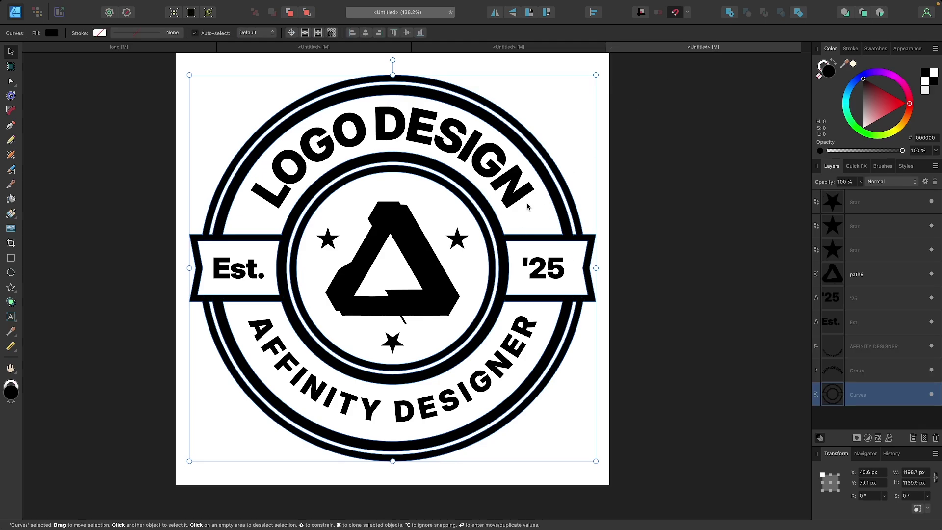
Change the fill of the united rings and banners to dark navy 192749
scroll(528, 206, "up", 2)
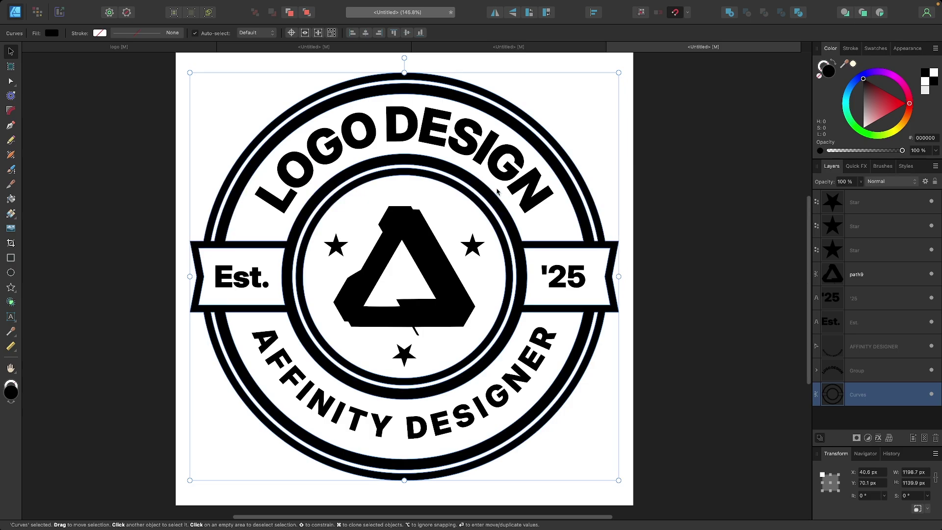
left_click(859, 79)
left_click_drag(860, 78, 864, 125)
scroll(657, 216, "up", 3)
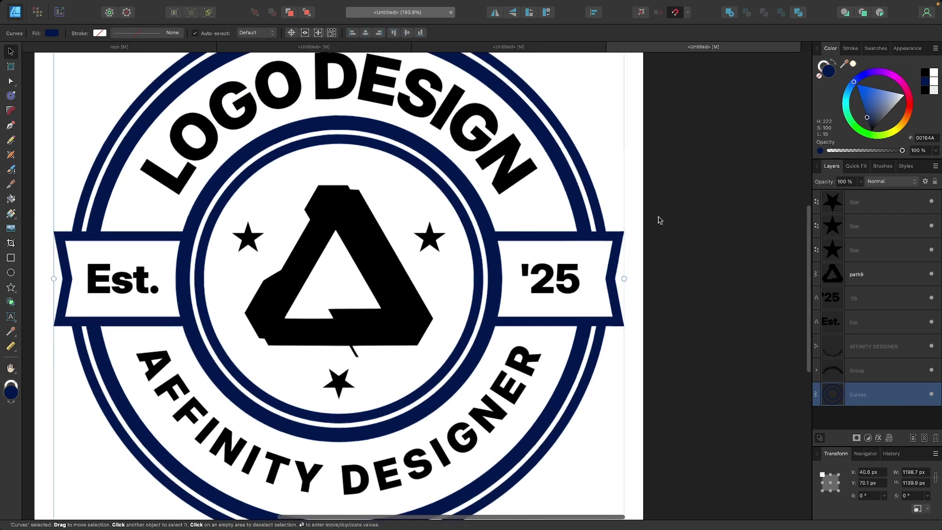
left_click(875, 118)
left_click_drag(875, 118, 872, 121)
scroll(583, 225, "left", 3)
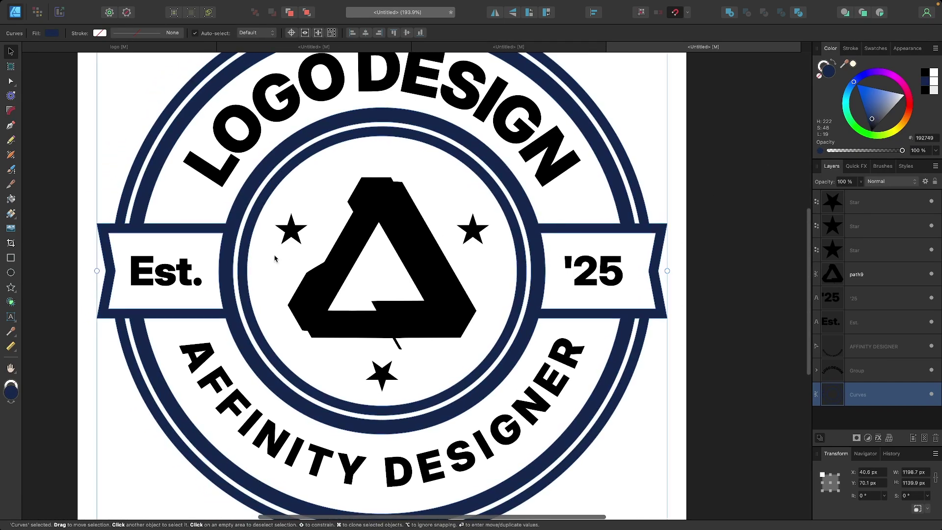
left_click(192, 268)
left_click(593, 271, "shift")
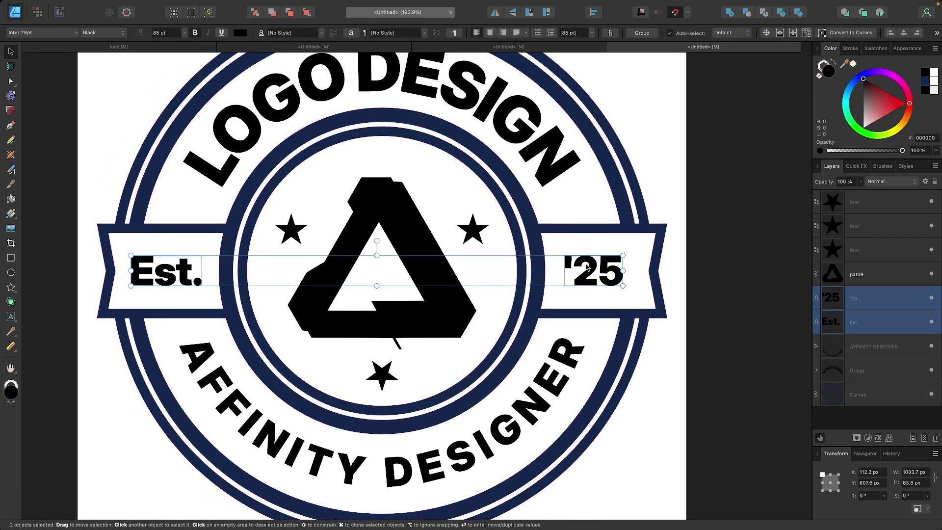
left_click(543, 142, "shift")
scroll(498, 267, "down", 3)
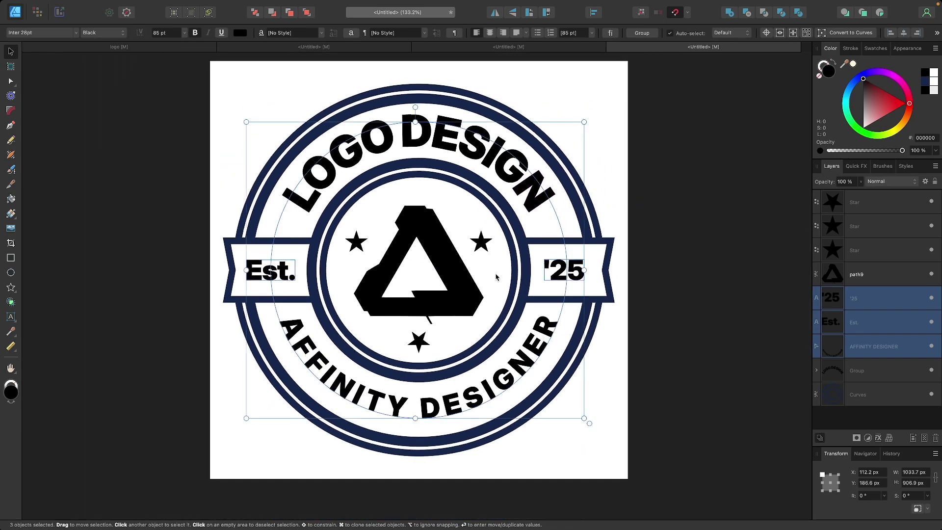
left_click(557, 427)
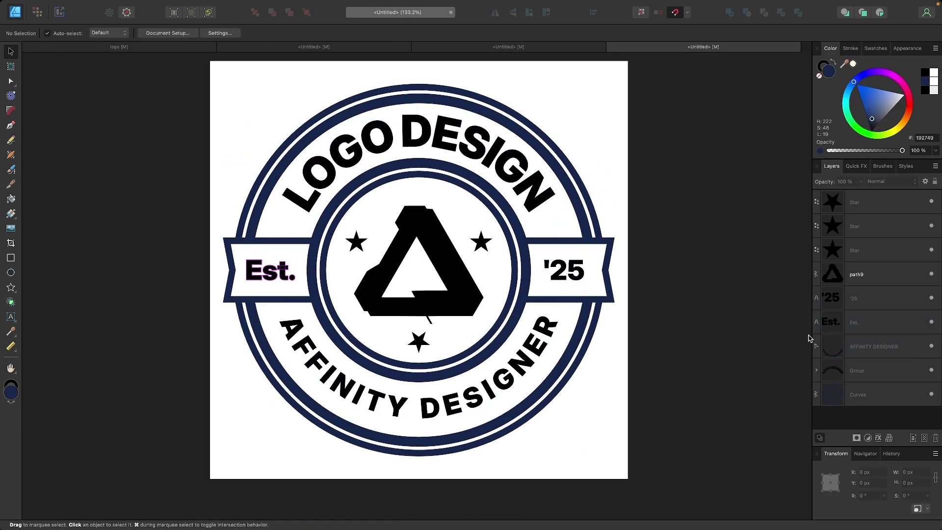
Convert the curved AFFINITY DESIGNER text to curves
scroll(690, 351, "down", 1)
scroll(690, 351, "up", 1)
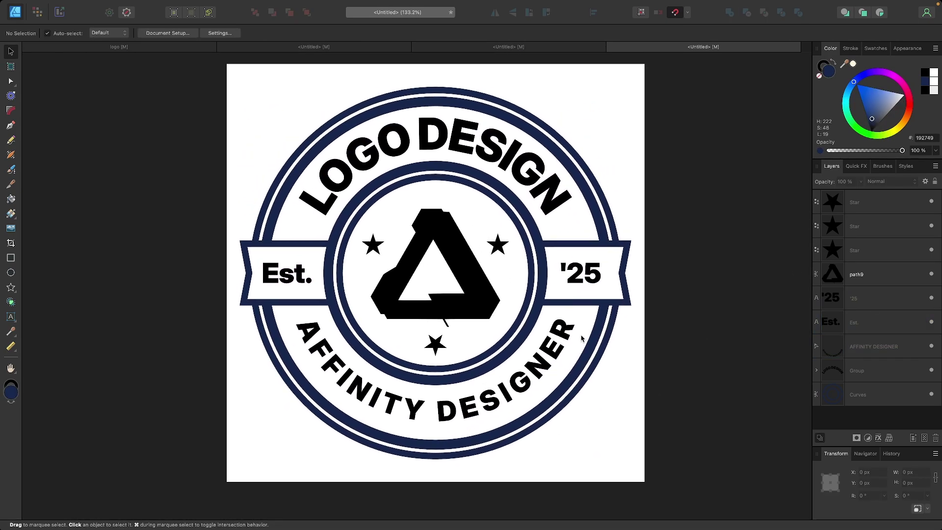
scroll(689, 352, "up", 1)
left_click(894, 344)
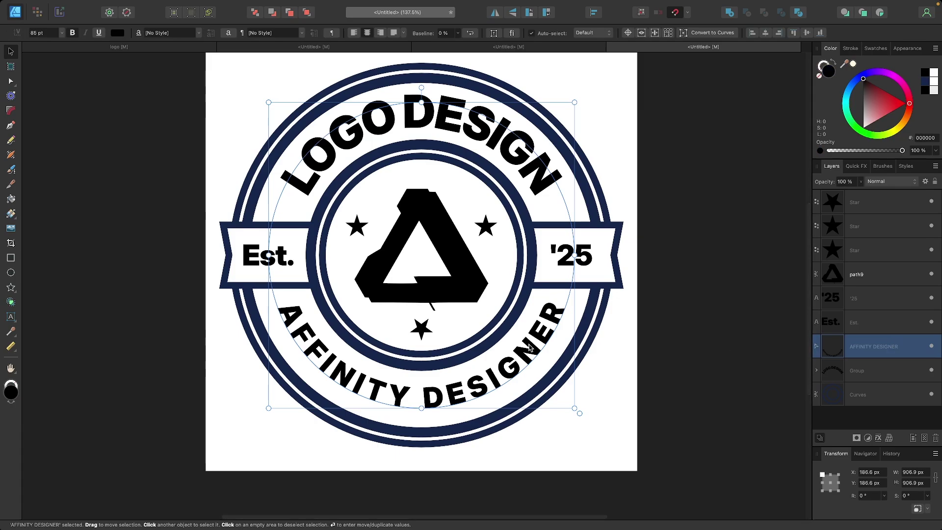
scroll(457, 393, "up", 2)
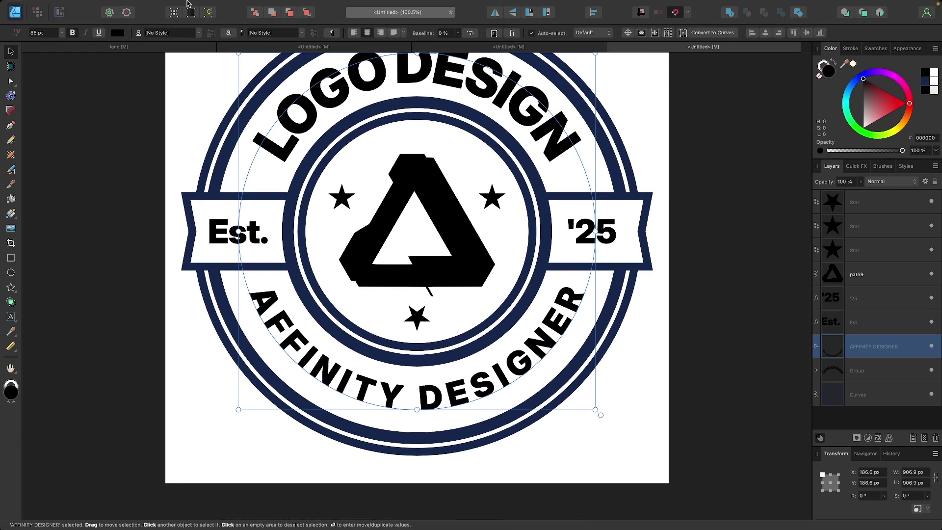
left_click(168, 6)
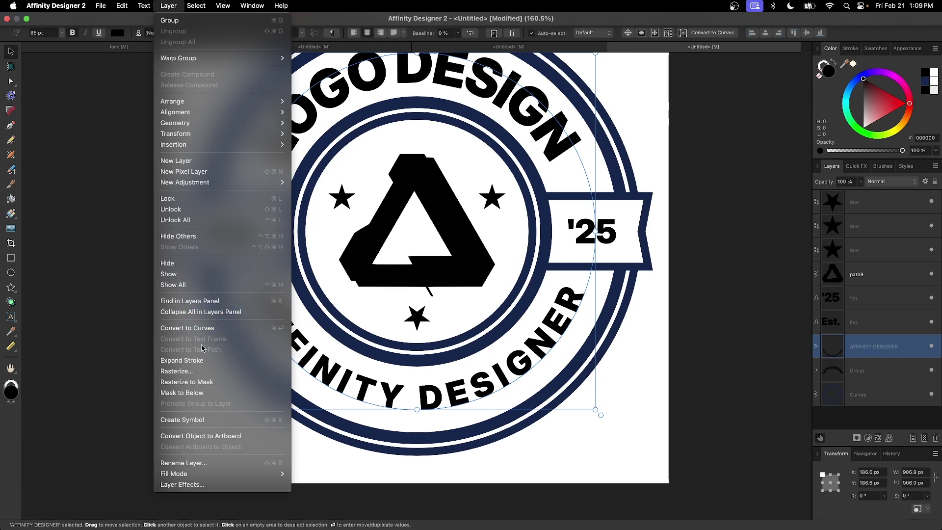
left_click(188, 328)
scroll(425, 324, "down", 2)
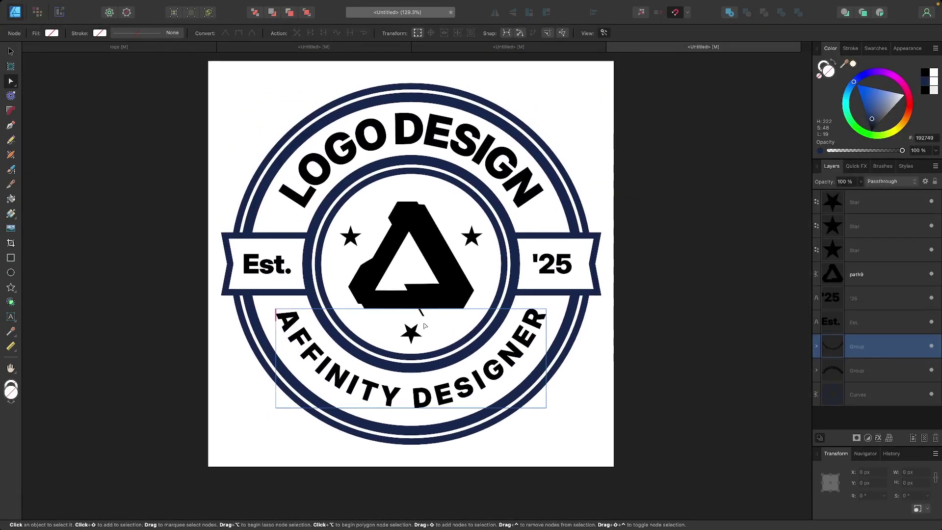
key("v")
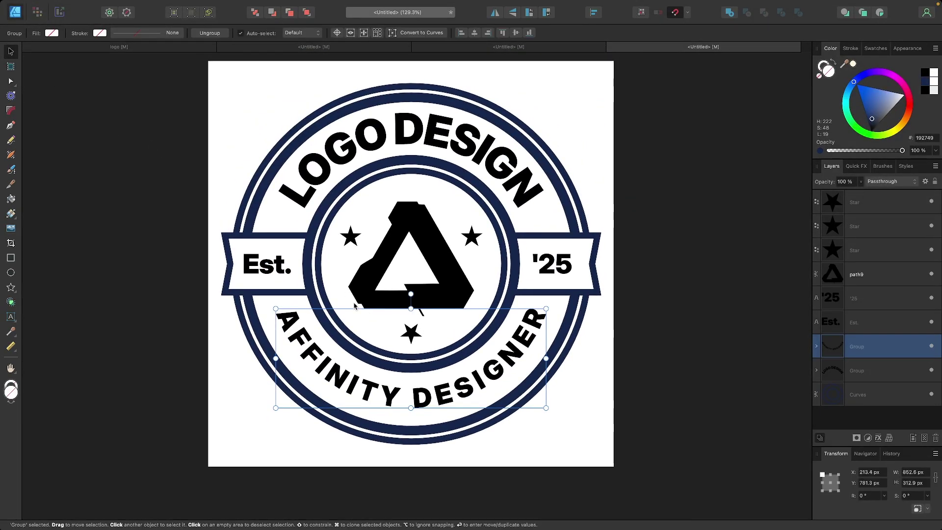
Recolour all the lettering, the triangle logo and the three stars with the navy 192749 sampled from the rings
left_click(281, 267, "shift")
left_click(559, 270, "shift")
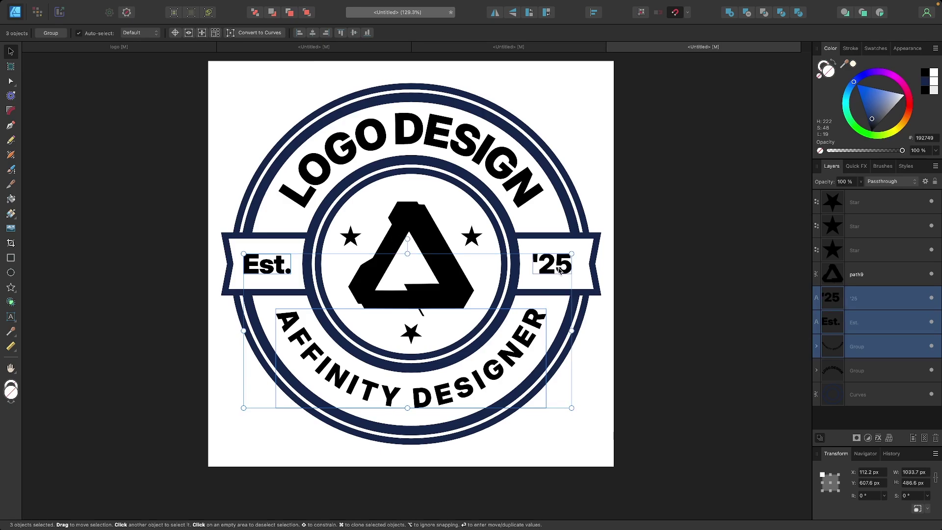
left_click(411, 335, "shift")
left_click(446, 280, "shift")
scroll(446, 281, "up", 5)
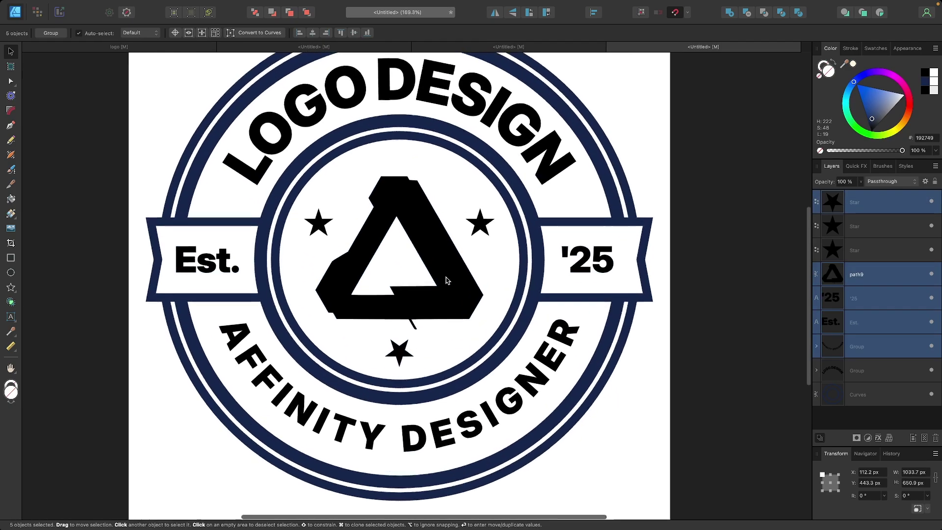
left_click(472, 237, "shift")
left_click(263, 203, "shift")
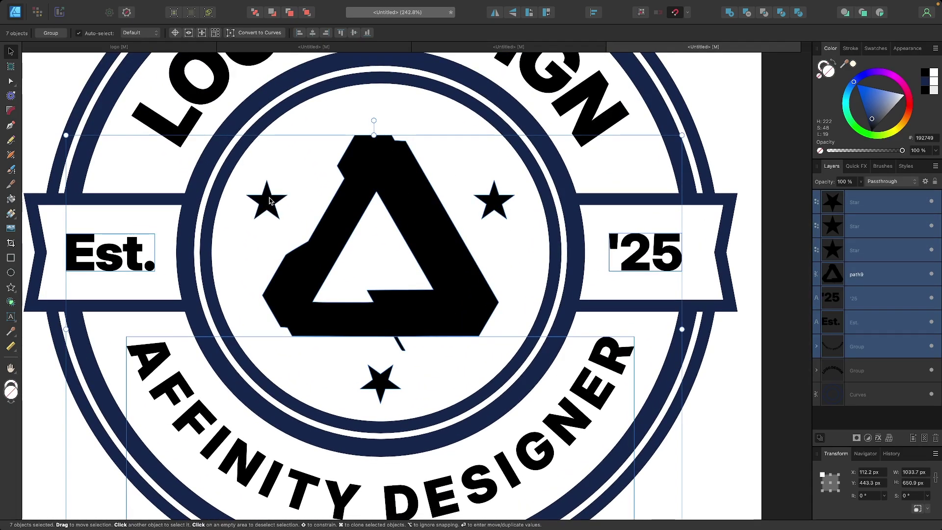
scroll(245, 182, "up", 5)
left_click(225, 155, "shift")
scroll(225, 155, "down", 5)
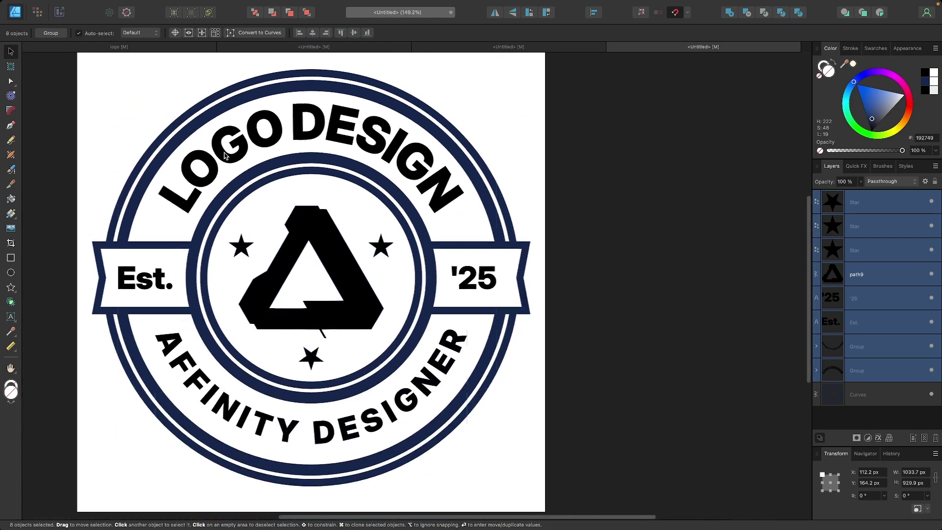
key("i")
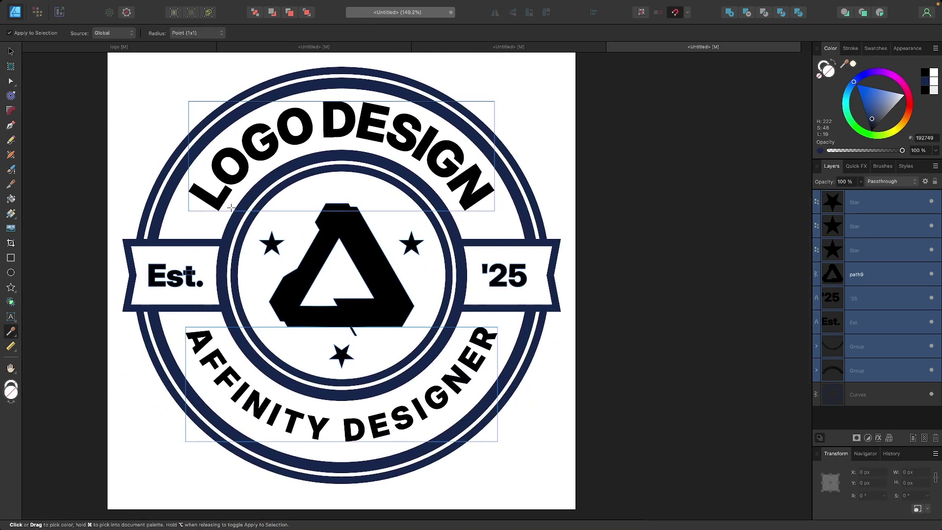
scroll(171, 296, "up", 6)
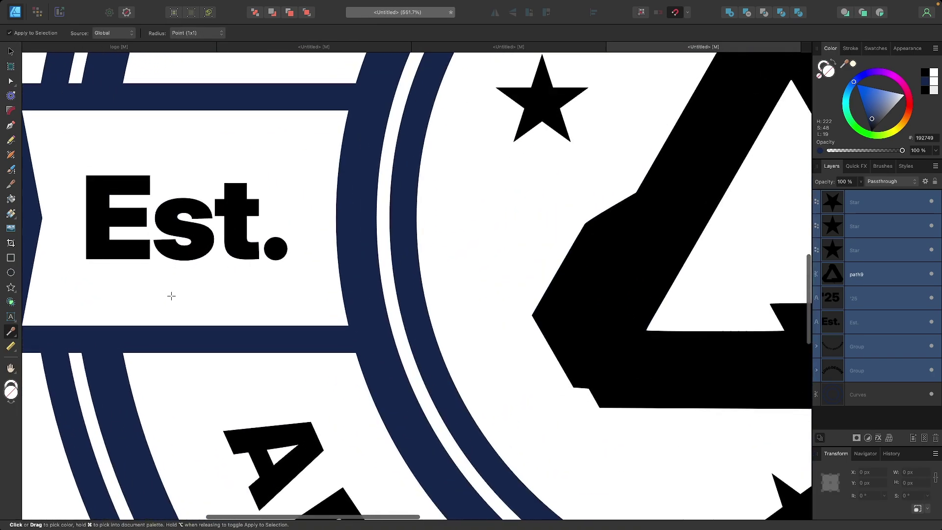
left_click(352, 208)
scroll(345, 256, "down", 8)
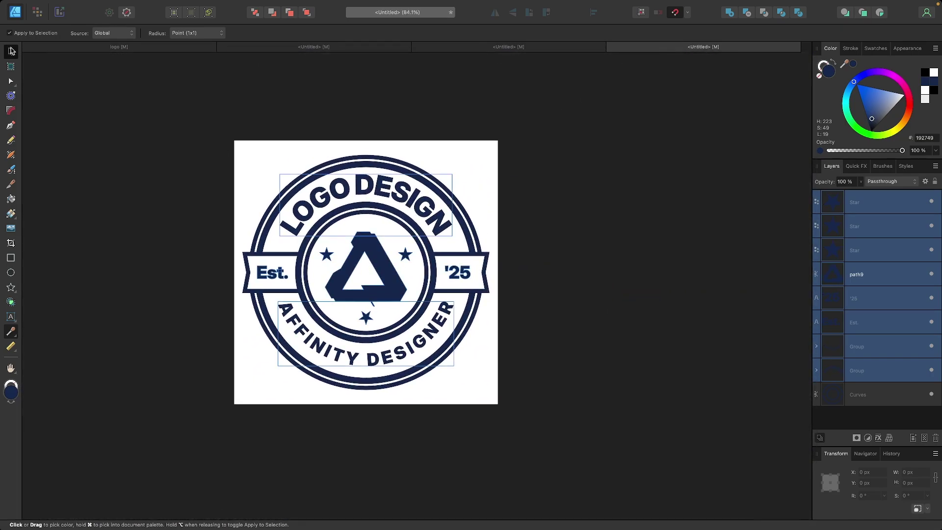
Deselect everything and hide the curved lettering groups, Est., '25, the three stars and the triangle logo, leaving the rings and banners visible
left_click(11, 51)
scroll(385, 273, "up", 3)
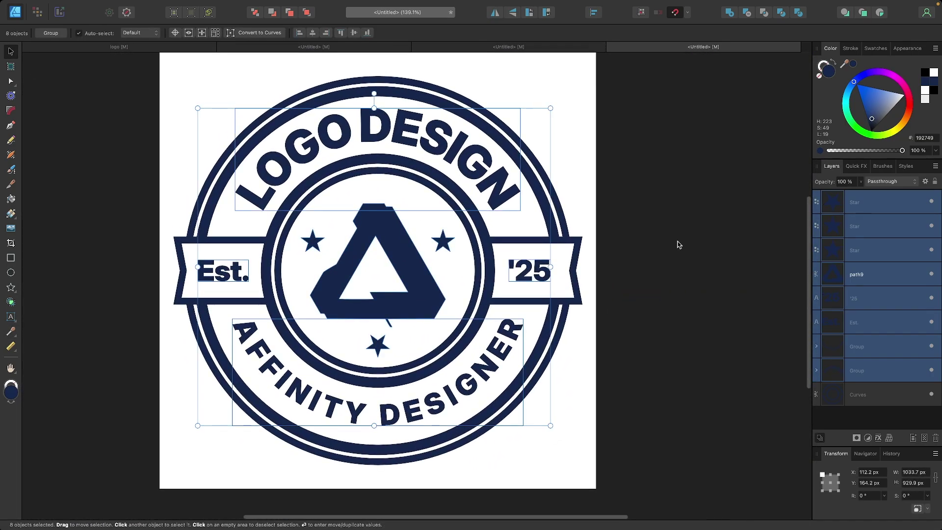
left_click(654, 236)
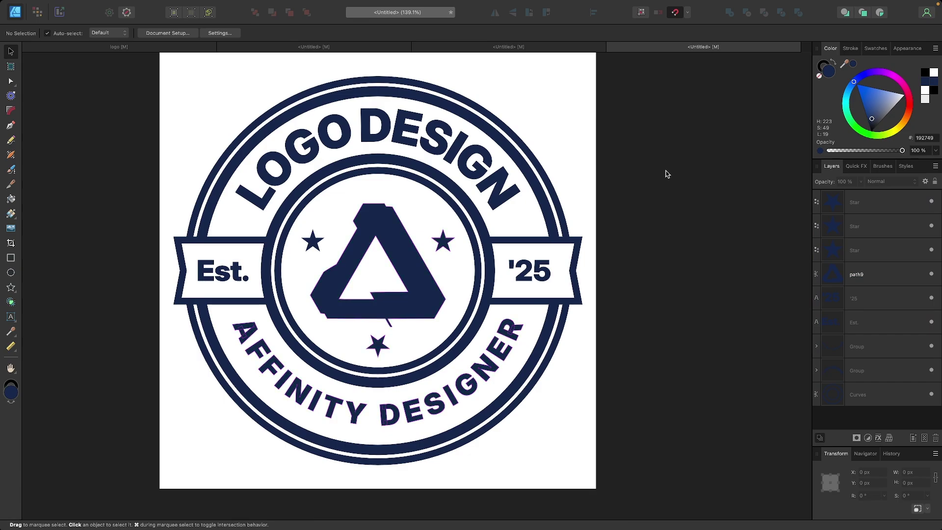
scroll(667, 174, "left", 2)
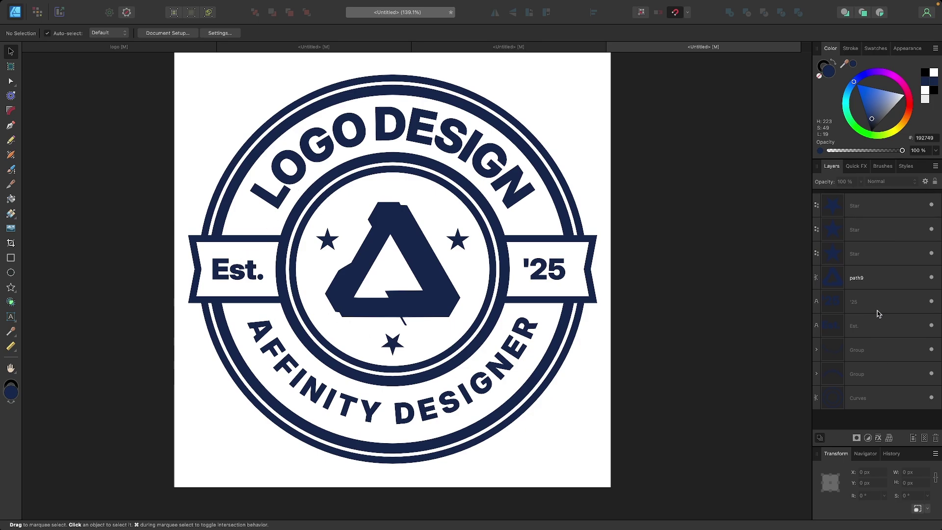
left_click(931, 346)
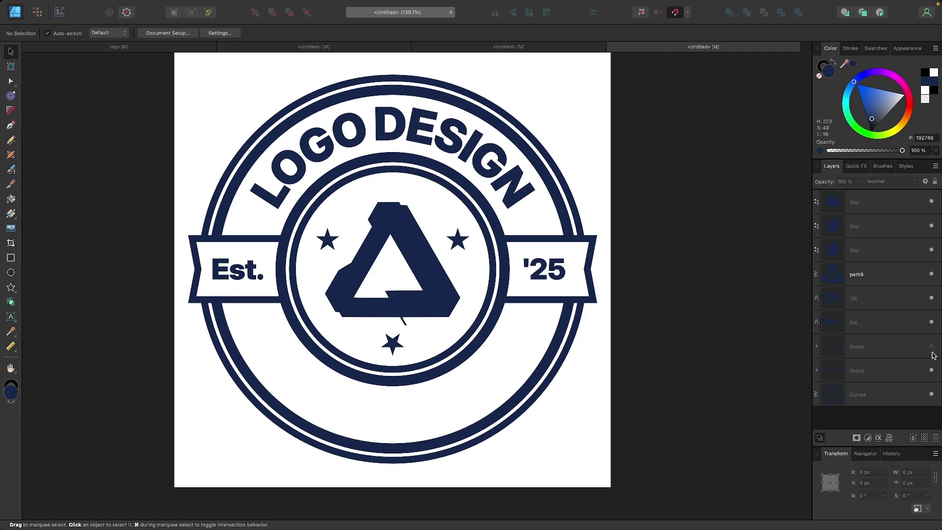
left_click(931, 370)
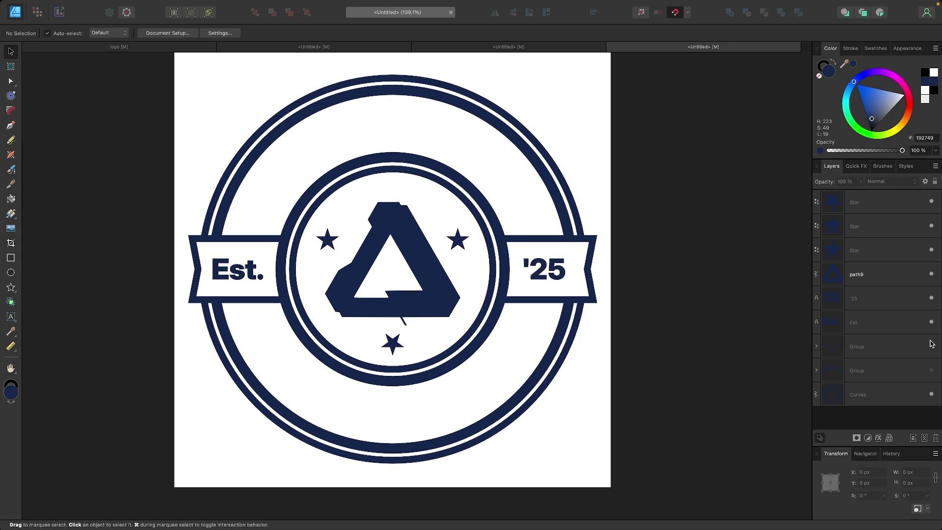
left_click(931, 322)
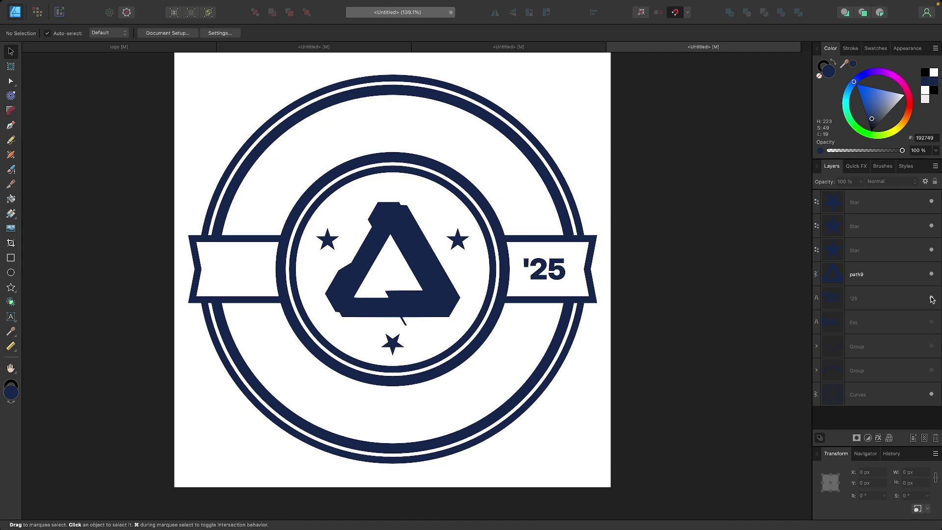
left_click(932, 299)
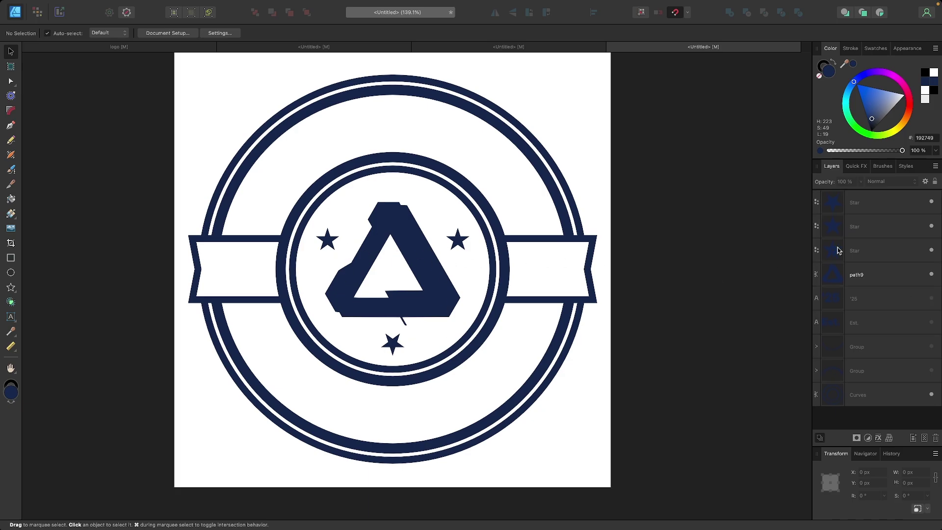
left_click(932, 202)
left_click(931, 226)
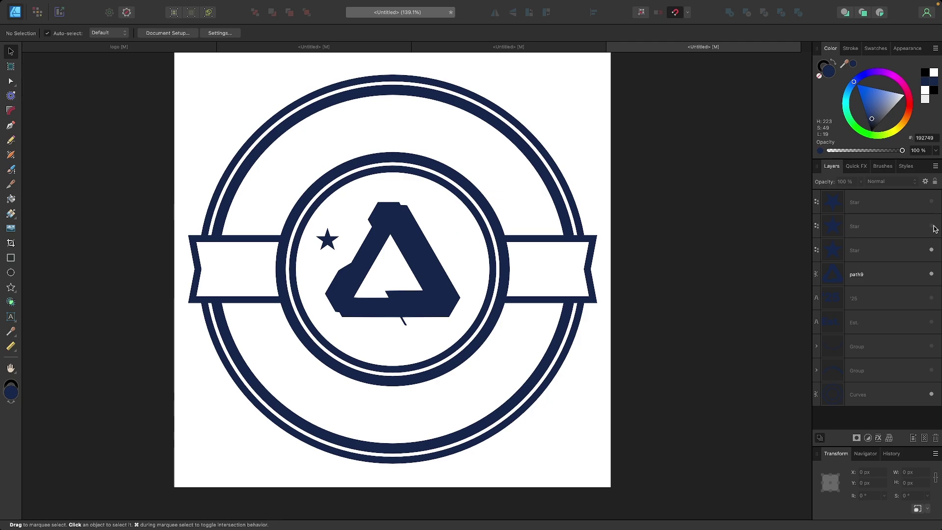
left_click(931, 251)
left_click(931, 274)
Select the united ring shape and flood fill the upper and lower bands between the rings with red CD4E4E
scroll(549, 294, "down", 3)
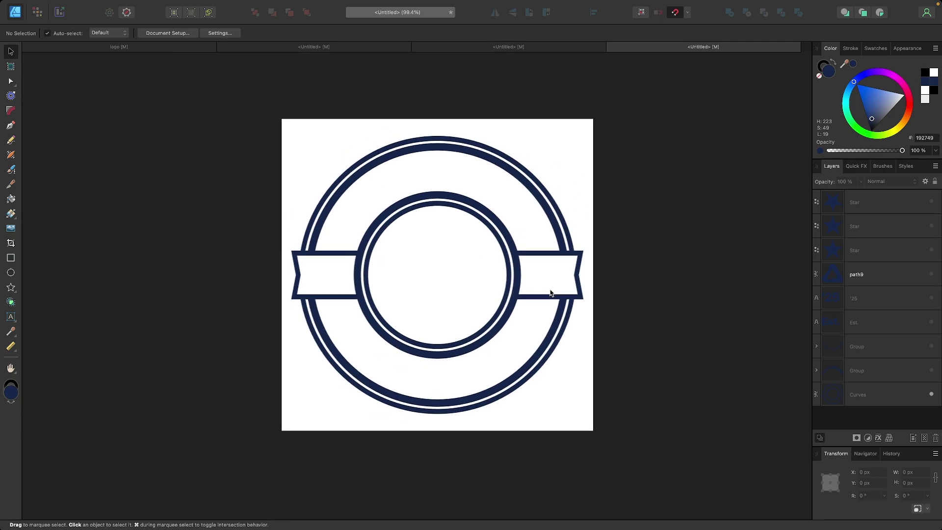
left_click_drag(655, 465, 227, 80)
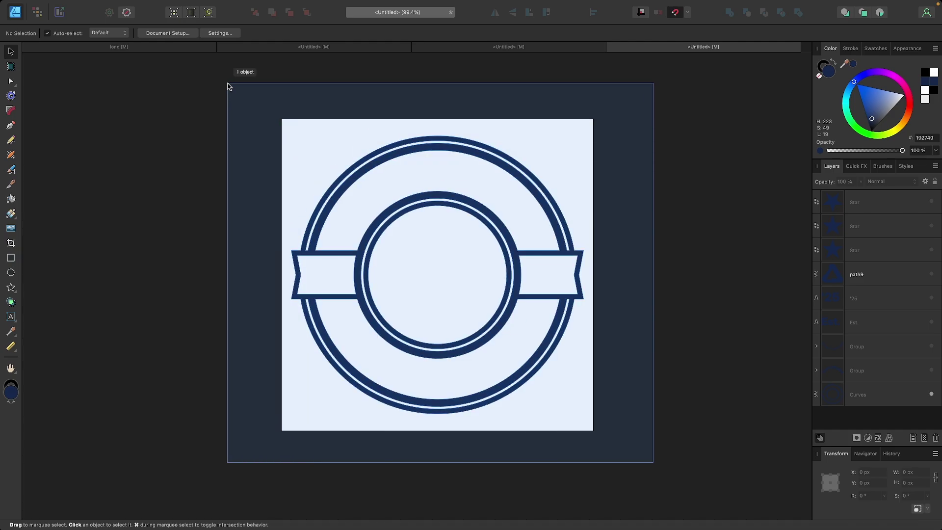
scroll(405, 236, "up", 1)
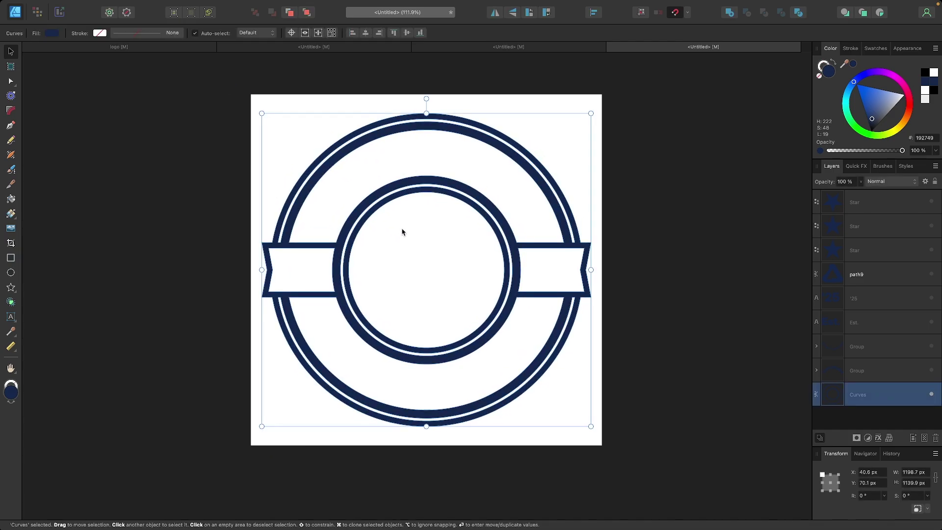
scroll(403, 232, "up", 2)
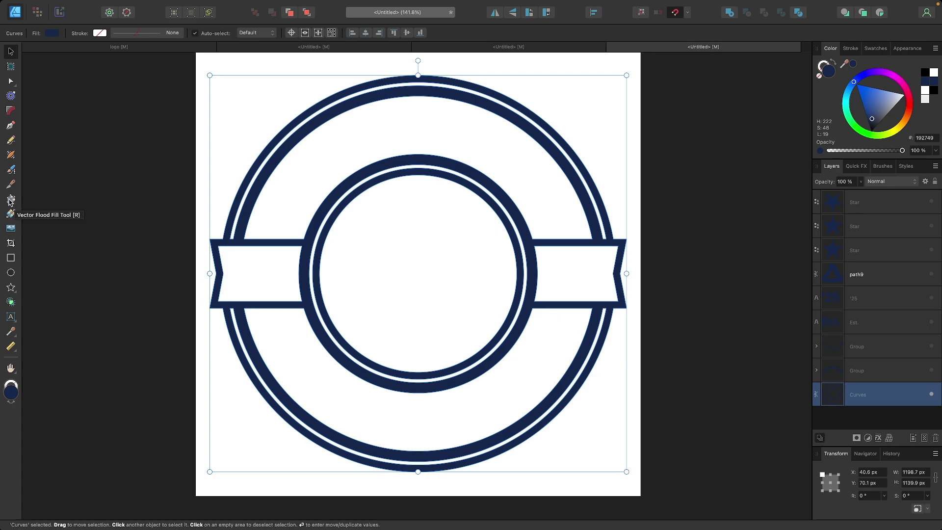
scroll(112, 232, "right", 2)
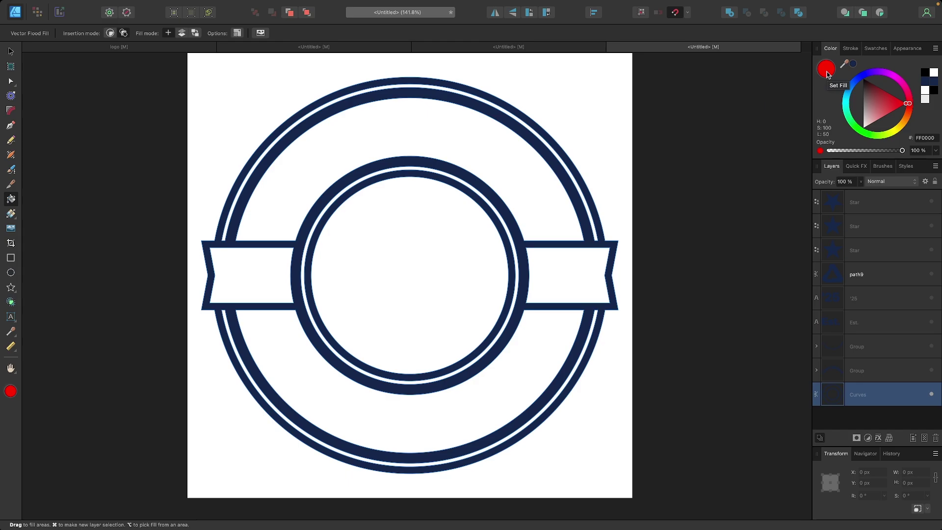
left_click(883, 108)
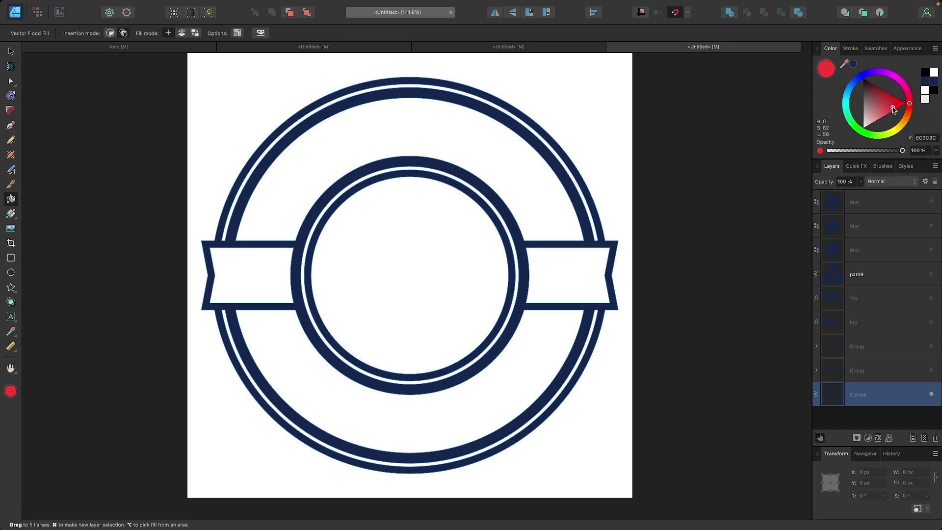
left_click_drag(883, 108, 884, 106)
scroll(625, 165, "left", 3)
left_click(420, 130)
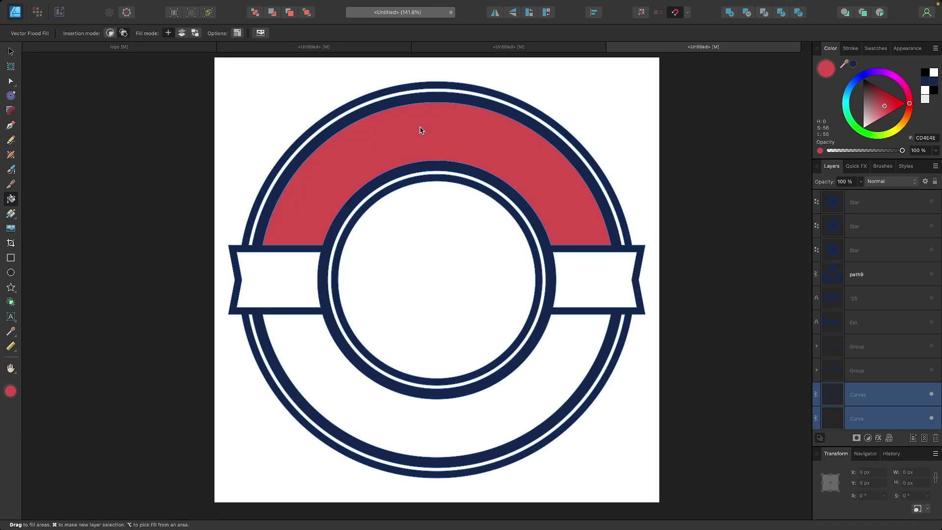
left_click(312, 372)
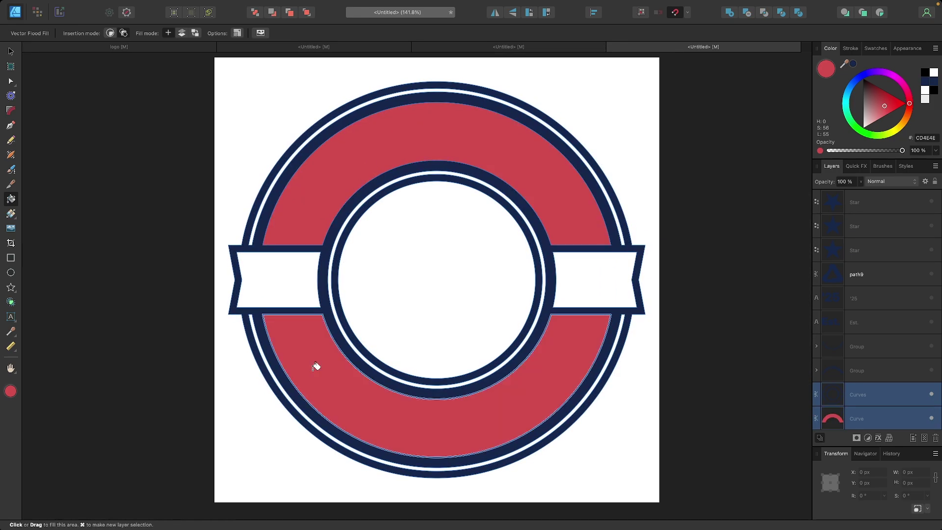
Check the finished logo document for reference, then flood fill the central circle and both banners with pale cream FFFBD4
left_click(110, 46)
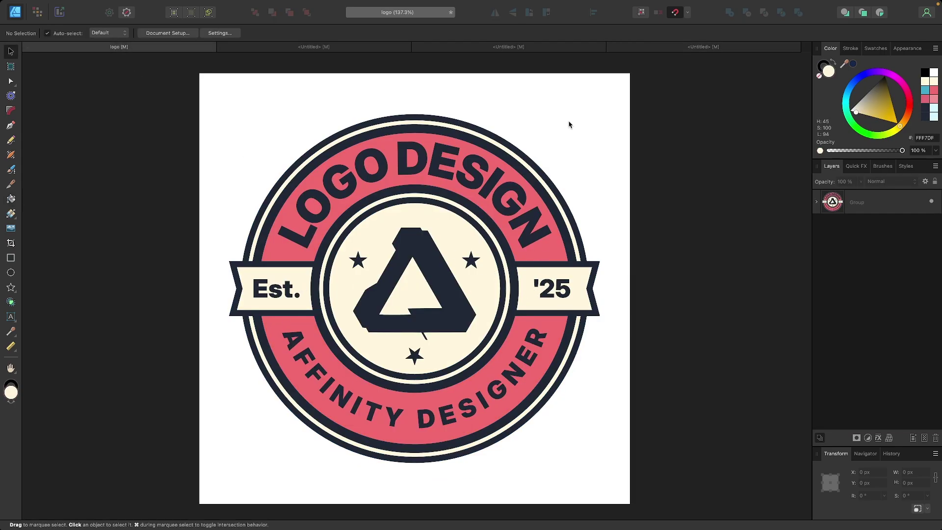
left_click(665, 47)
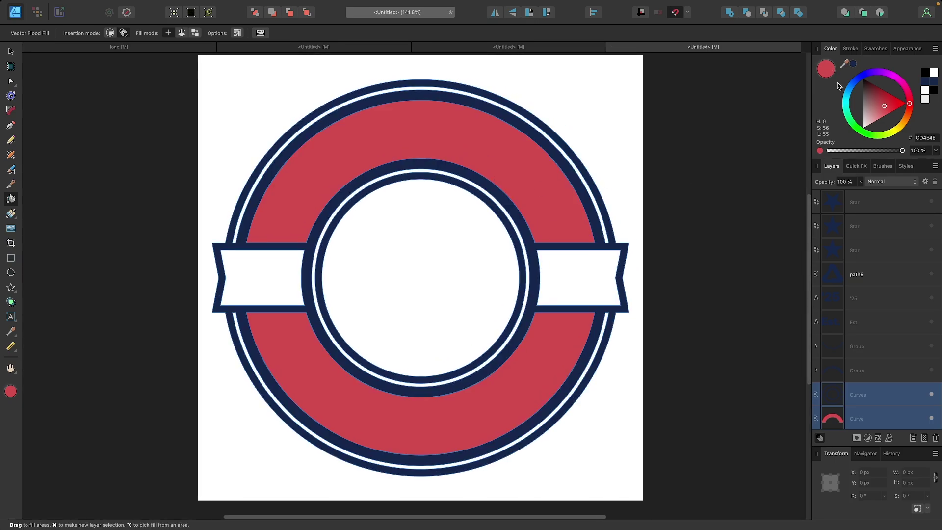
left_click(896, 134)
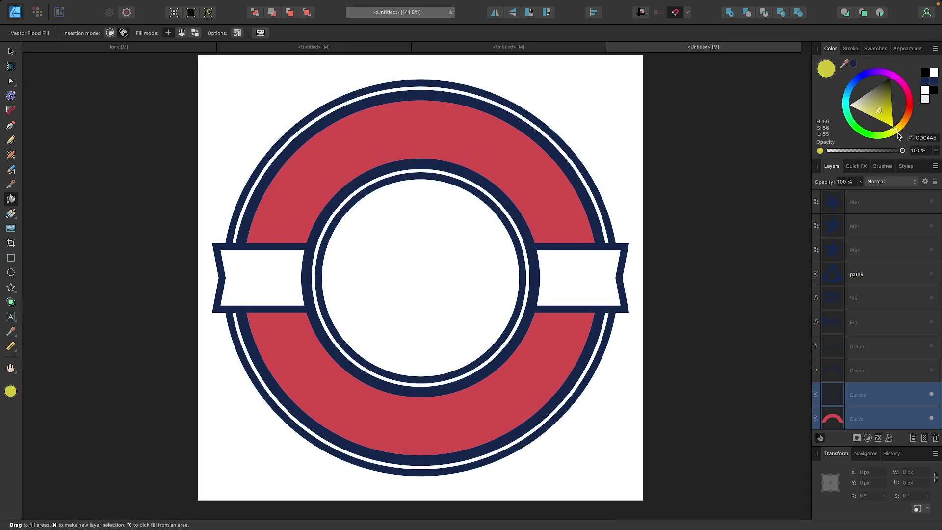
left_click_drag(880, 110, 856, 114)
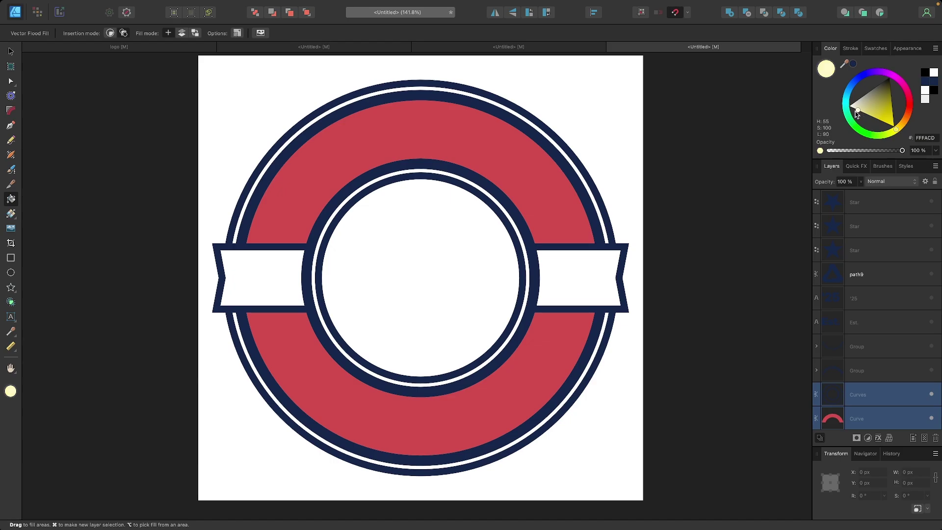
left_click(606, 267)
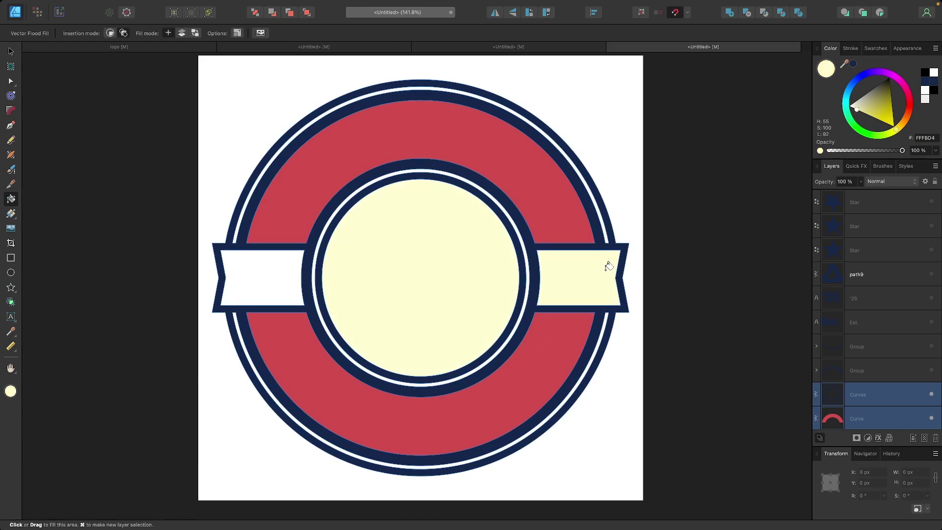
Flood fill the upper part of the thin outer ring gap and the whole inner ring gap with the same cream
scroll(209, 234, "up", 5)
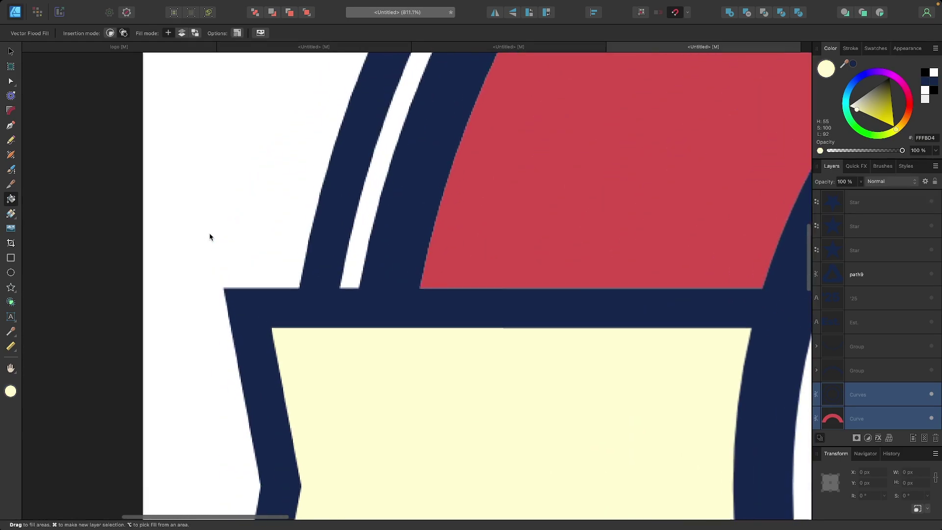
left_click(363, 231)
scroll(364, 227, "down", 2)
scroll(464, 271, "up", 4)
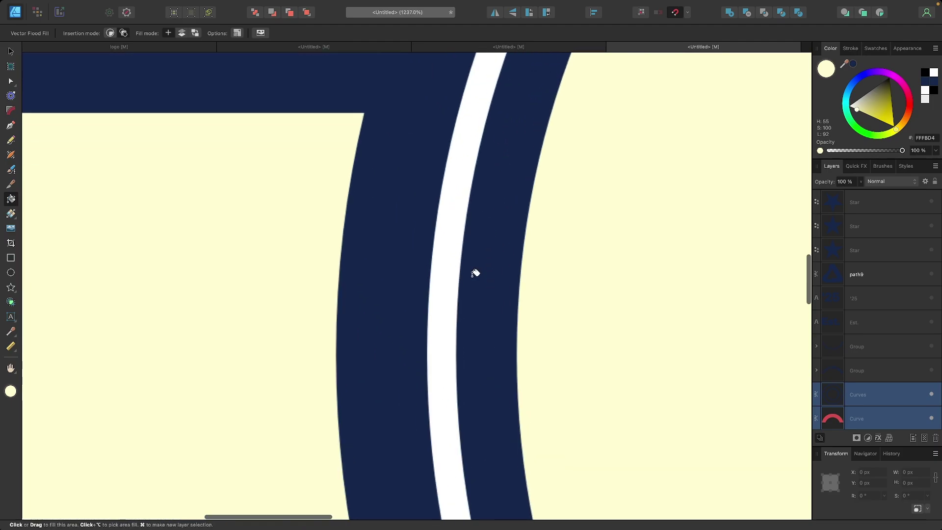
scroll(450, 253, "right", 2)
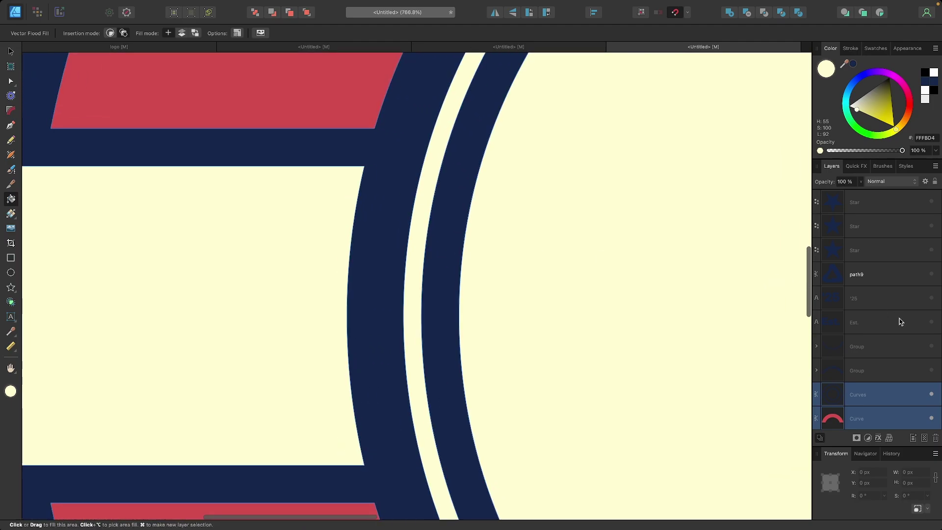
scroll(897, 322, "down", 3)
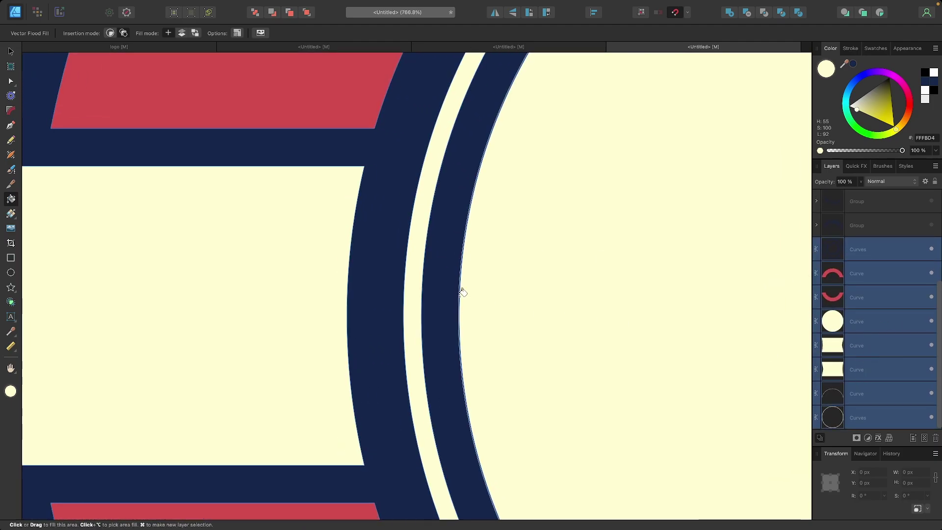
Flood fill the thin outer ring gap below the banners with the same cream
scroll(458, 290, "down", 3)
scroll(234, 263, "down", 3)
scroll(139, 230, "up", 3)
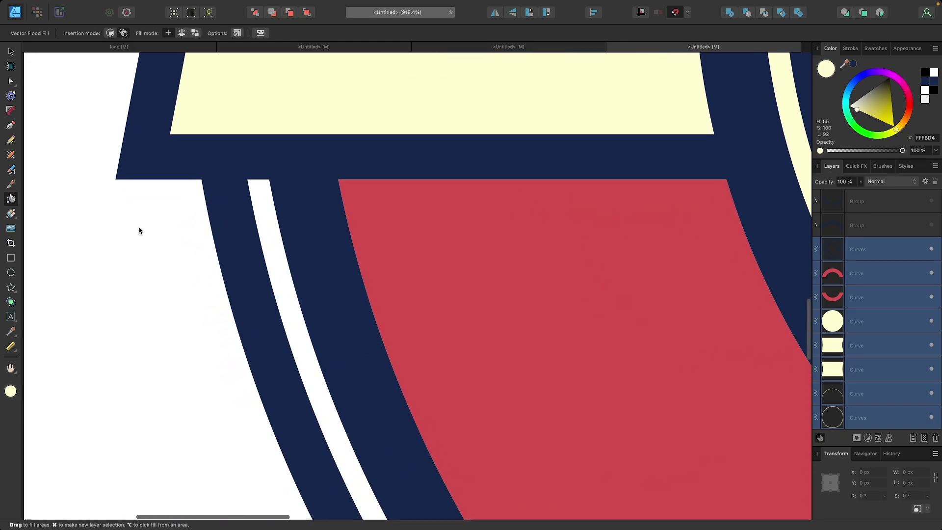
left_click(264, 204)
scroll(265, 204, "down", 4)
scroll(265, 204, "down", 5)
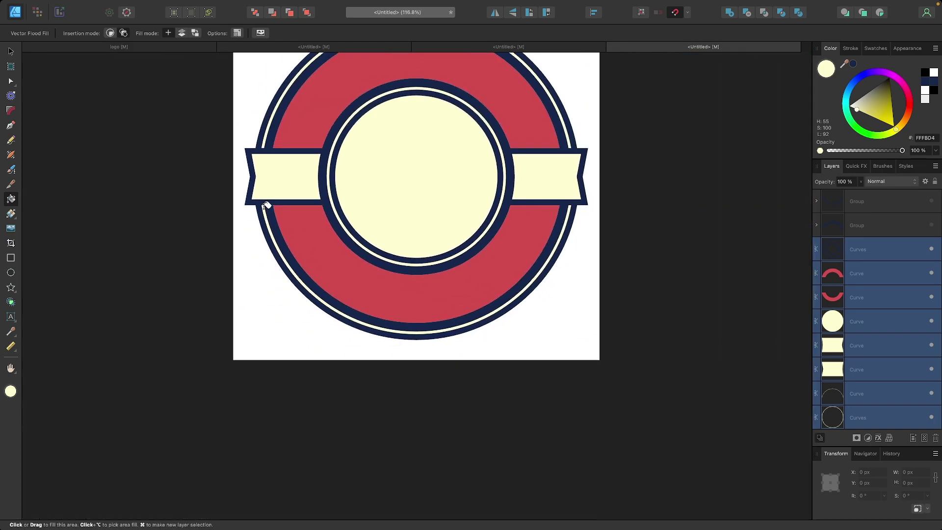
scroll(328, 244, "down", 1)
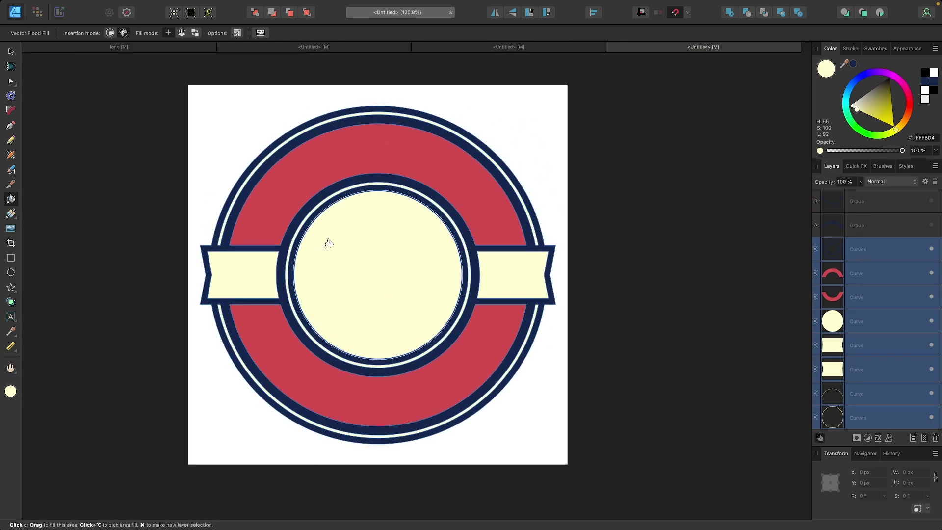
Deselect the filled shapes and make the three stars and the triangle logo visible again
left_click(11, 52)
scroll(316, 221, "left", 2)
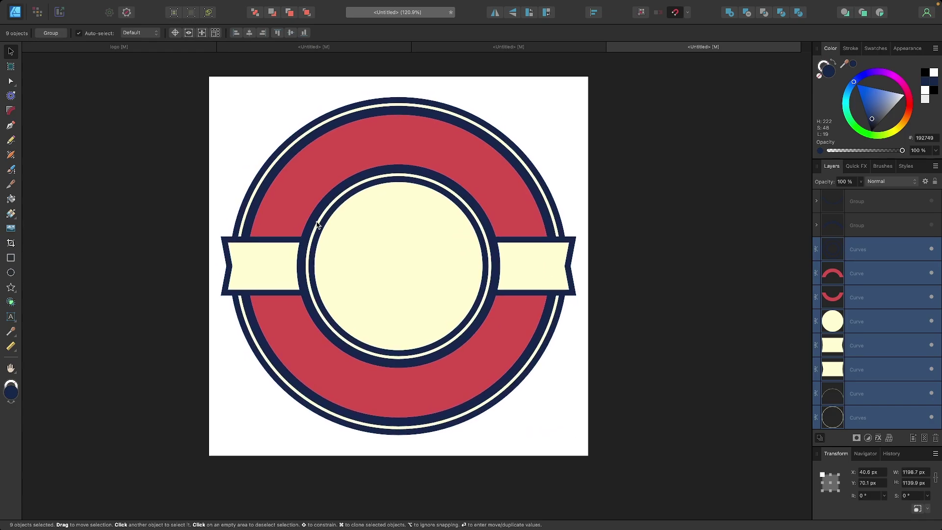
left_click(703, 213)
scroll(702, 214, "up", 2)
scroll(878, 309, "up", 5)
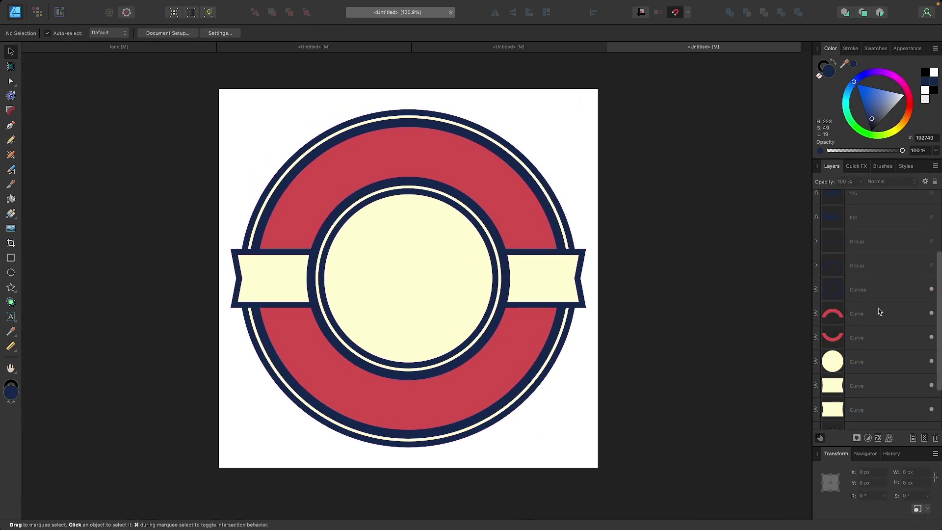
left_click(930, 202)
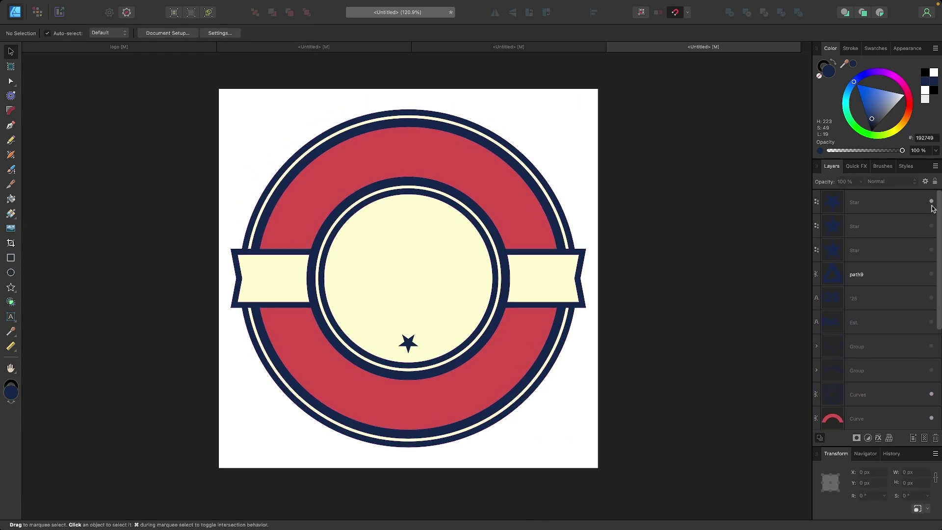
left_click(930, 225)
left_click(930, 249)
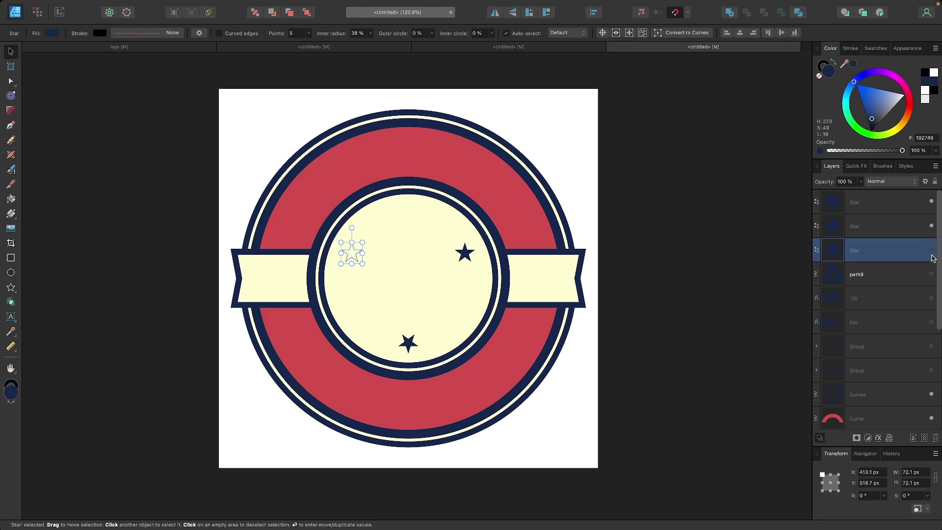
left_click(931, 250)
left_click(931, 273)
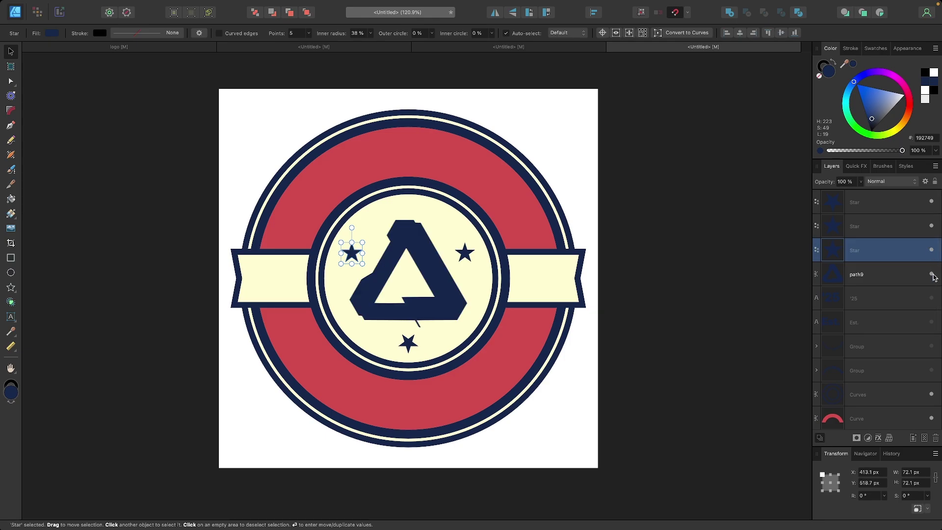
Make the '25 and Est. texts and both curved lettering groups visible again, and clear the selection
left_click(933, 306)
left_click(931, 322)
left_click(931, 298)
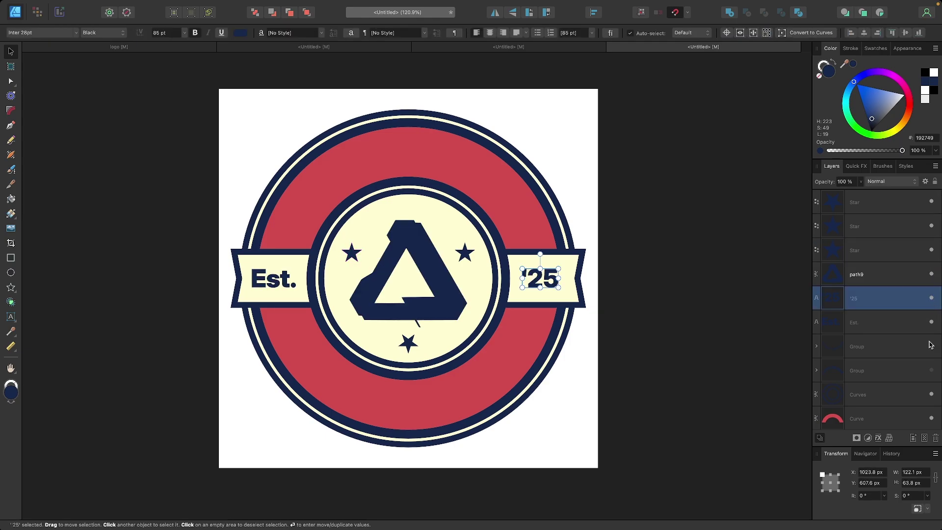
left_click(932, 346)
left_click(931, 370)
scroll(897, 369, "down", 3)
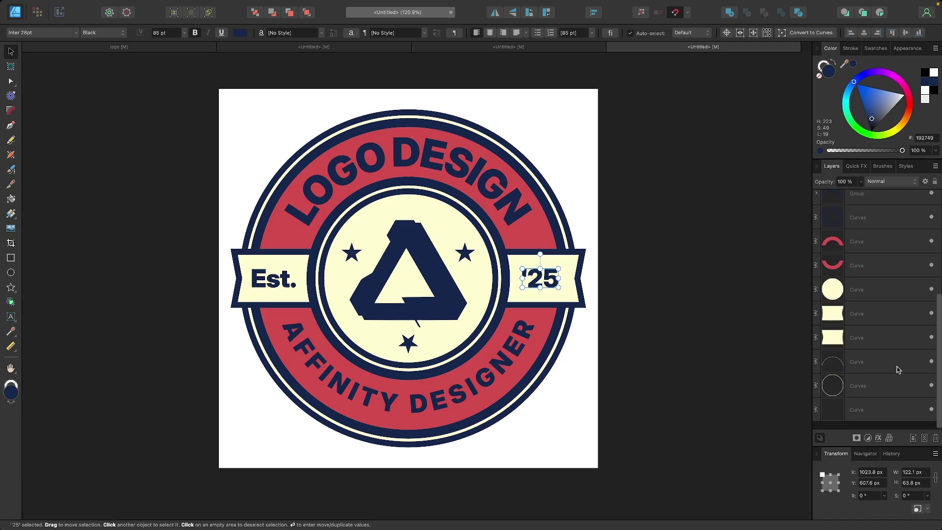
scroll(897, 369, "up", 3)
left_click(725, 311)
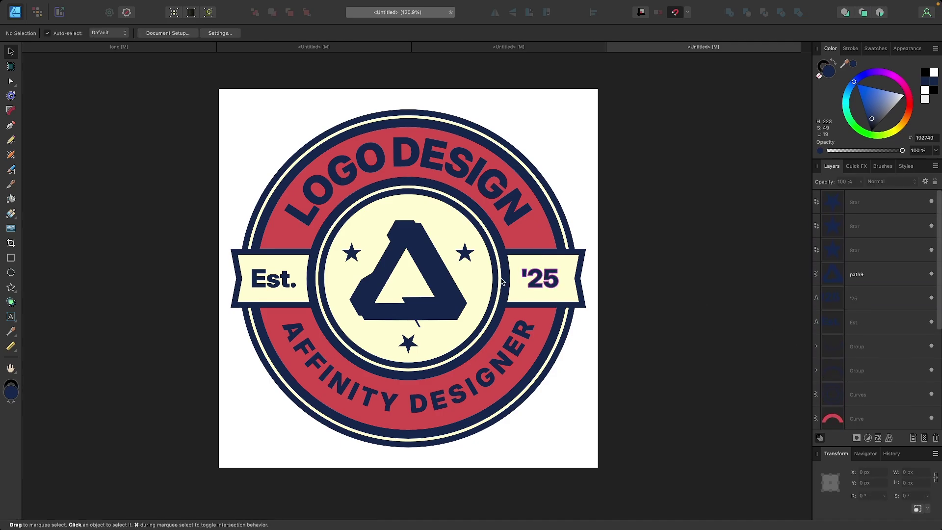
scroll(502, 282, "left", 2)
scroll(502, 282, "up", 2)
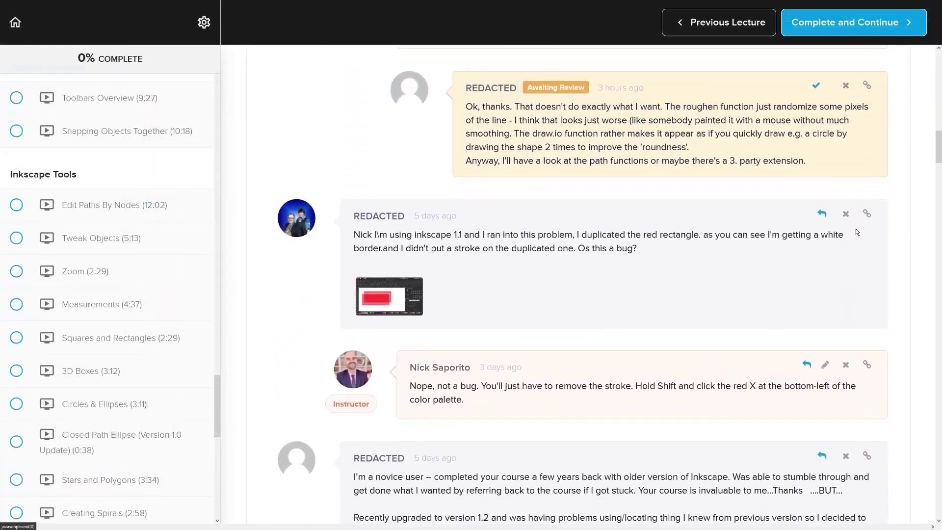
scroll(879, 225, "down", 2)
scroll(879, 225, "down", 10)
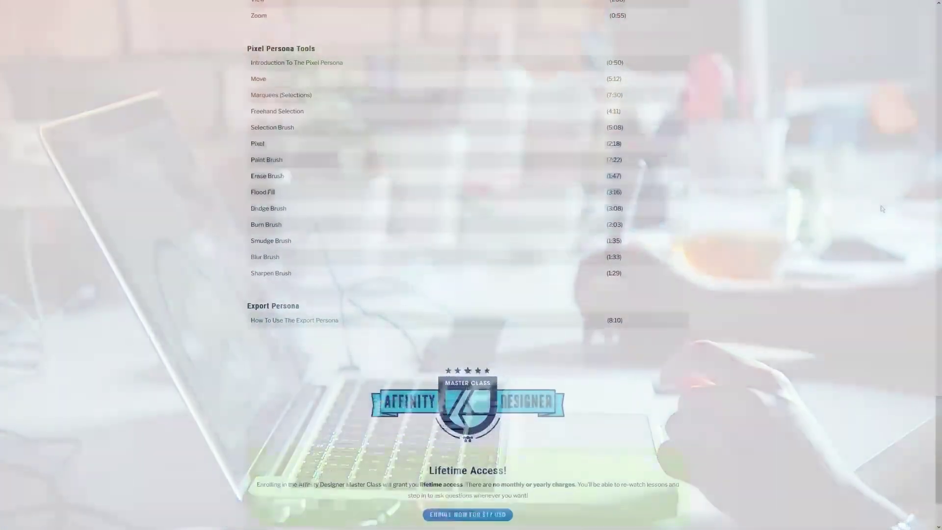
scroll(881, 208, "down", 4)
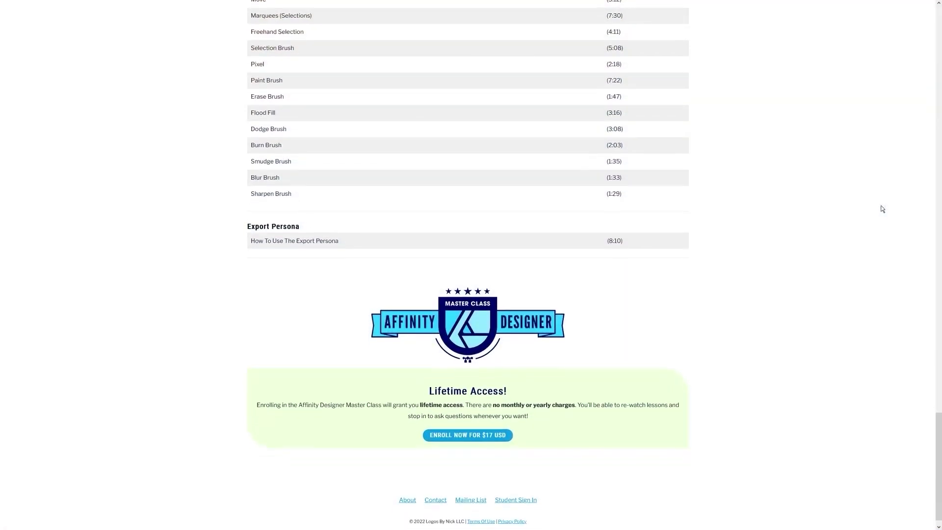